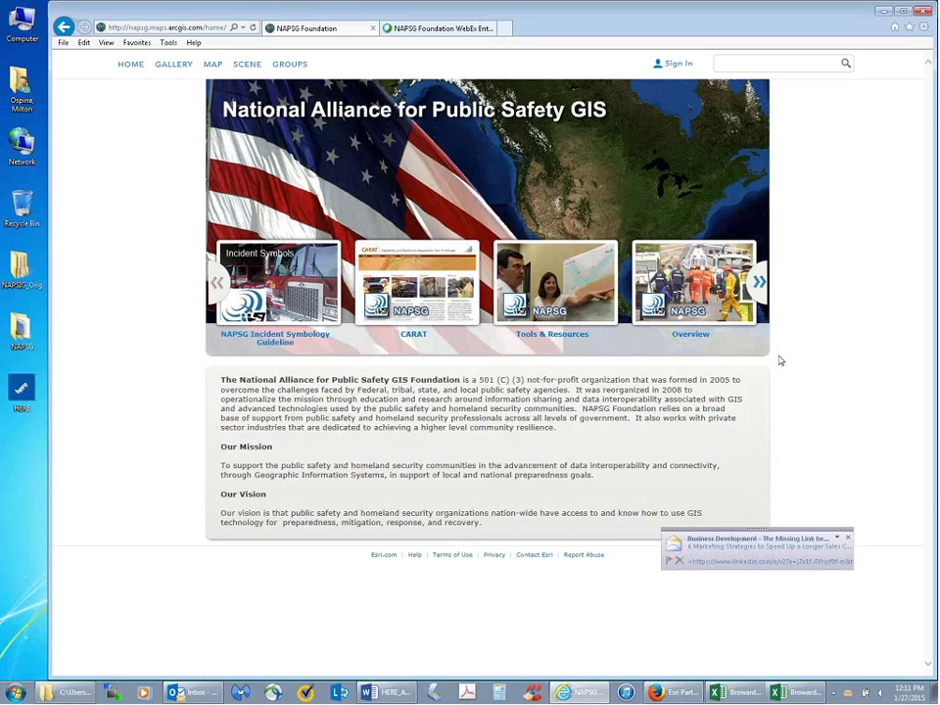
- Look inside NAPSG_Orig's Geocoding Exercise folder, then minimize the Explorer window
right_click(181, 693)
left_click(168, 672)
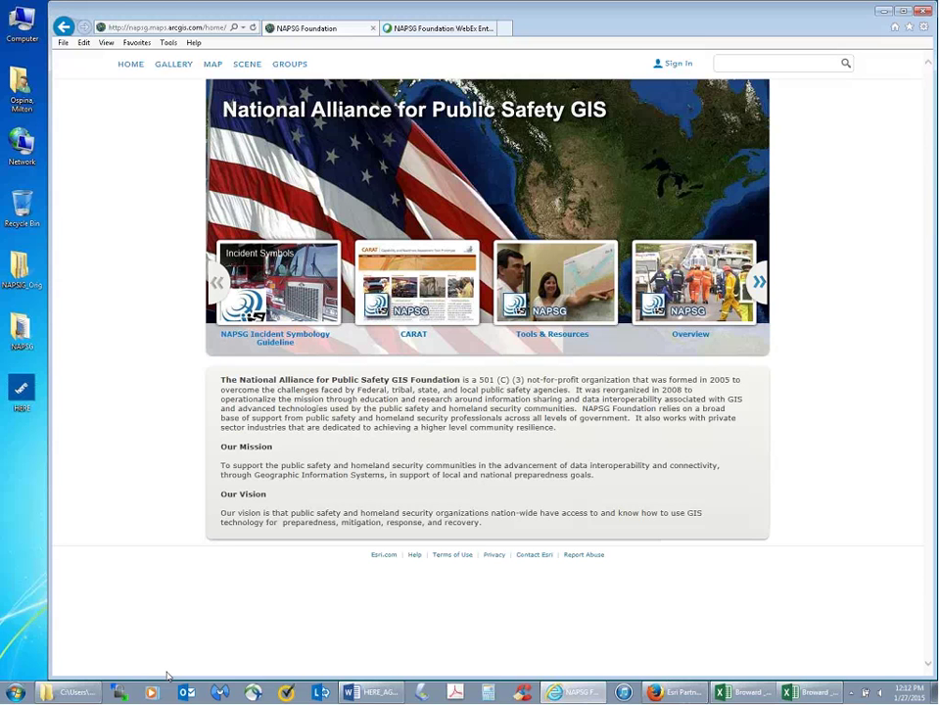
double_click(24, 277)
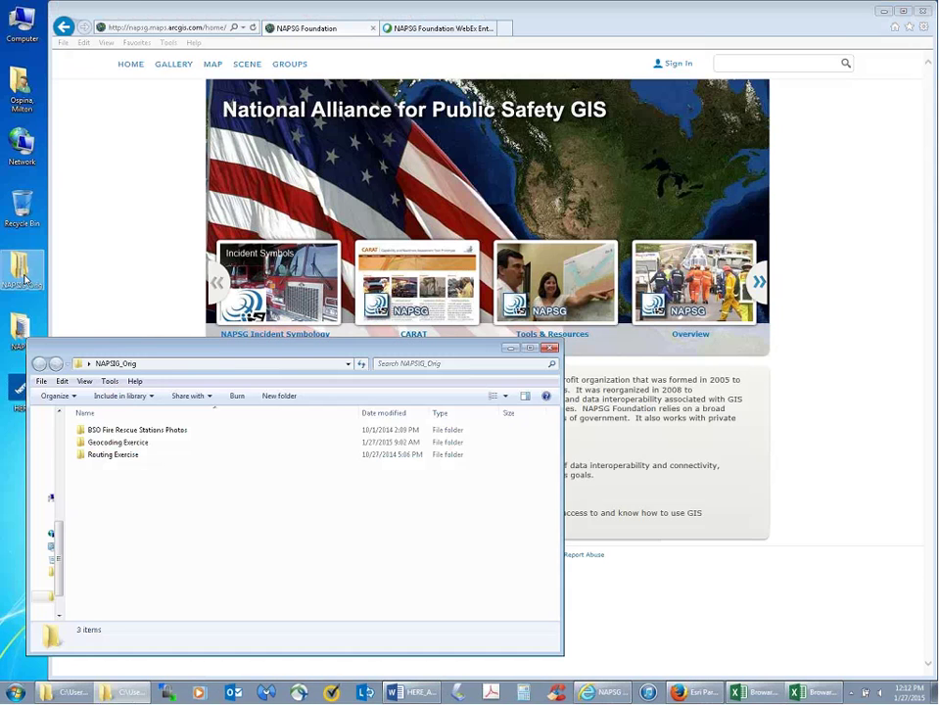
left_click_drag(234, 349, 348, 226)
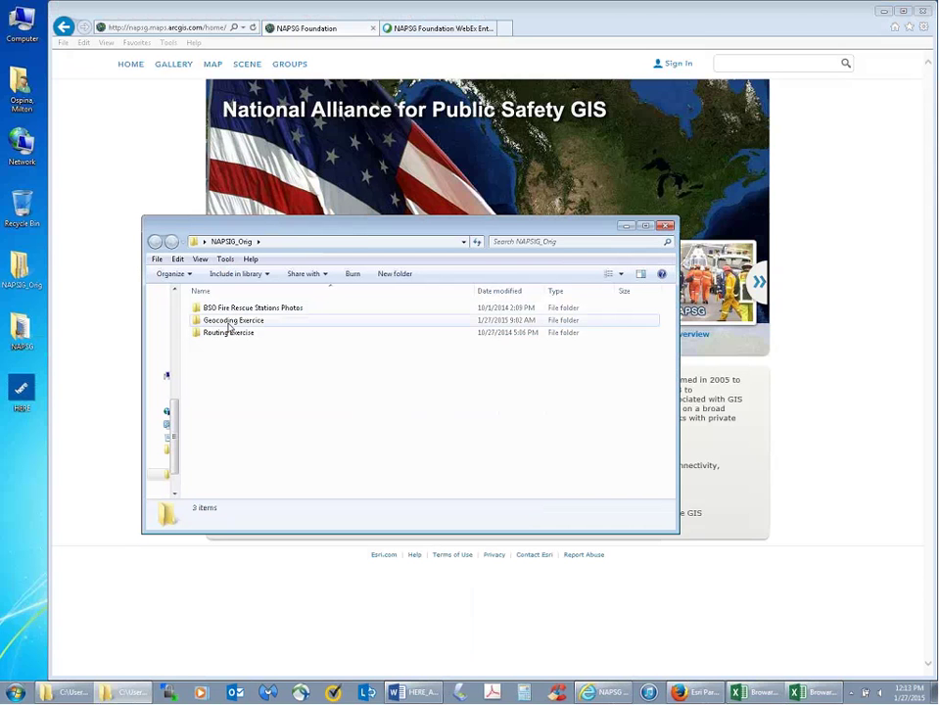
double_click(230, 321)
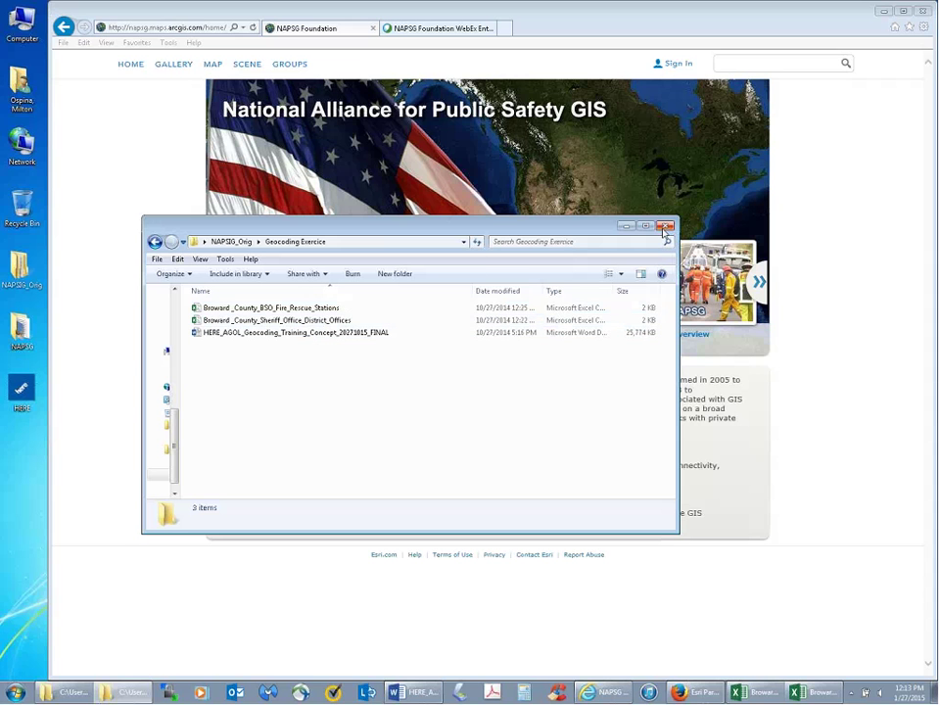
left_click(626, 226)
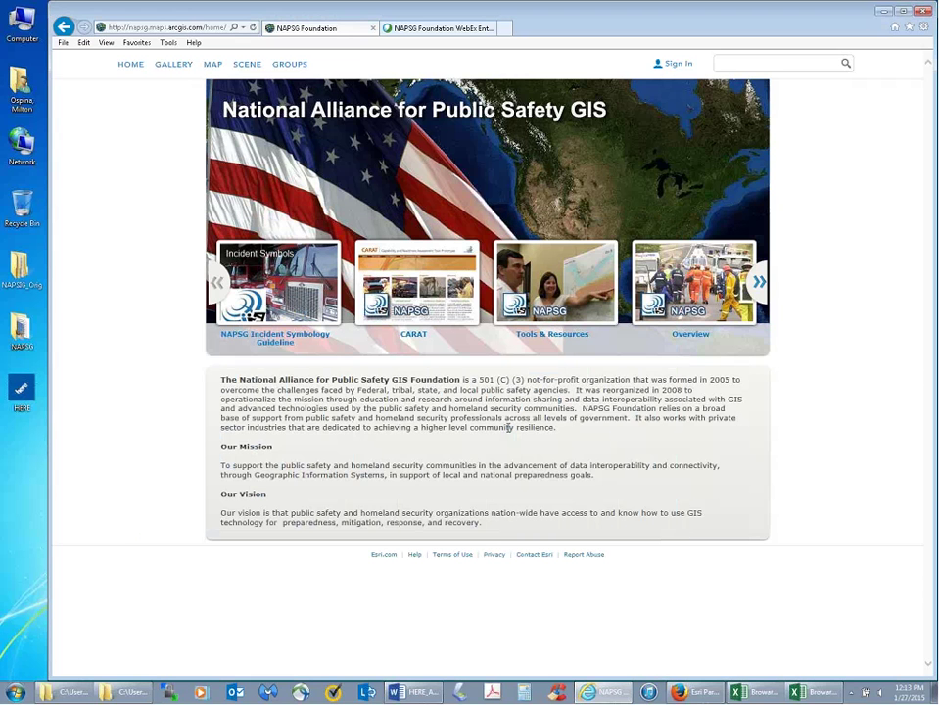
- Bring the HERE AGOL geocoding training guide forward and read down to its Public Safety Geocoding Scenario
left_click(411, 692)
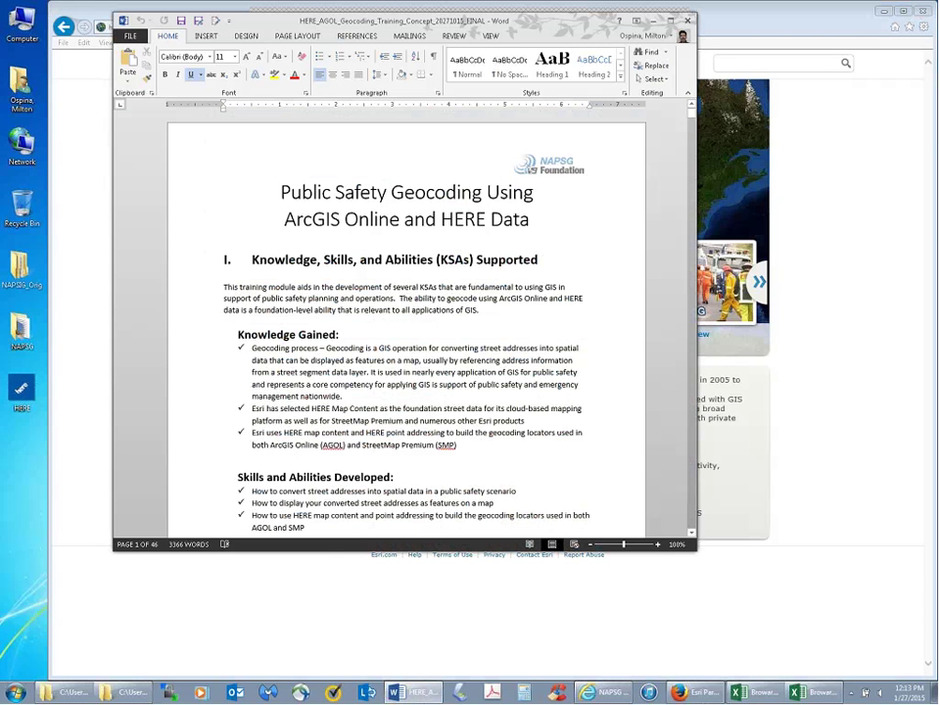
scroll(656, 209, "down", 1)
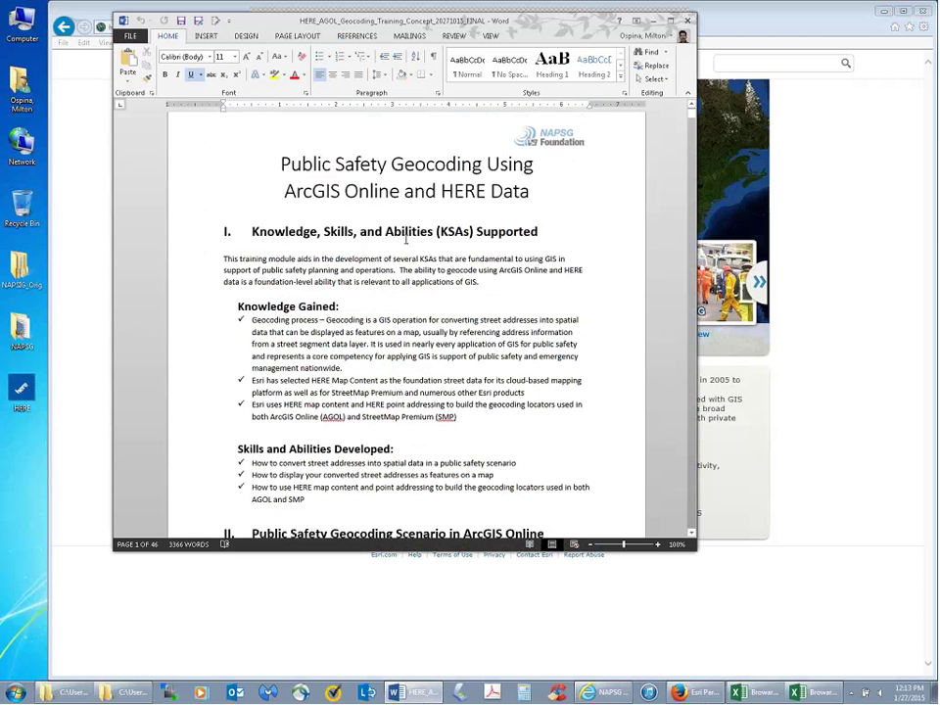
scroll(460, 300, "down", 3)
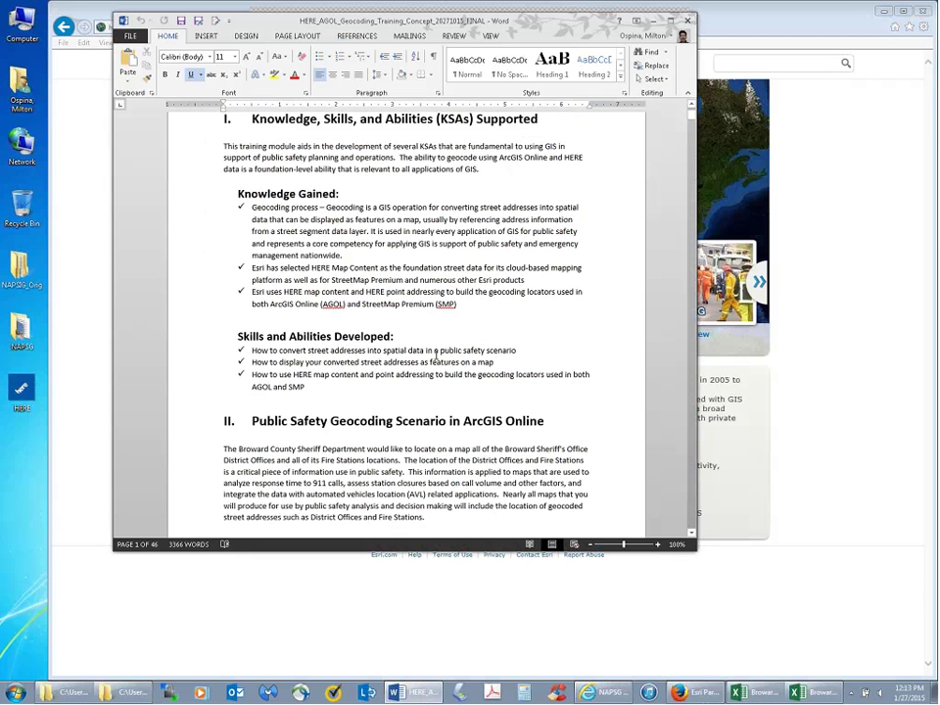
scroll(436, 356, "down", 4)
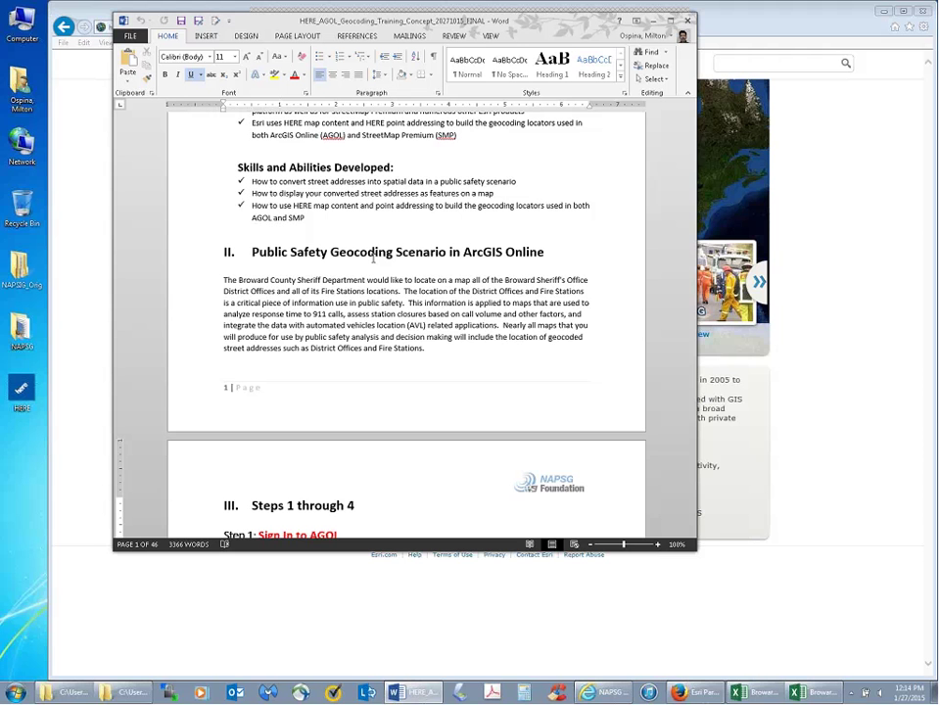
- Go to 'Step 1: Sign In to AGOL' and follow the napsg.maps.arcgis.com link
mouse_move(691, 125)
left_mouse_down()
mouse_move(691, 287)
mouse_move(691, 128)
left_mouse_up()
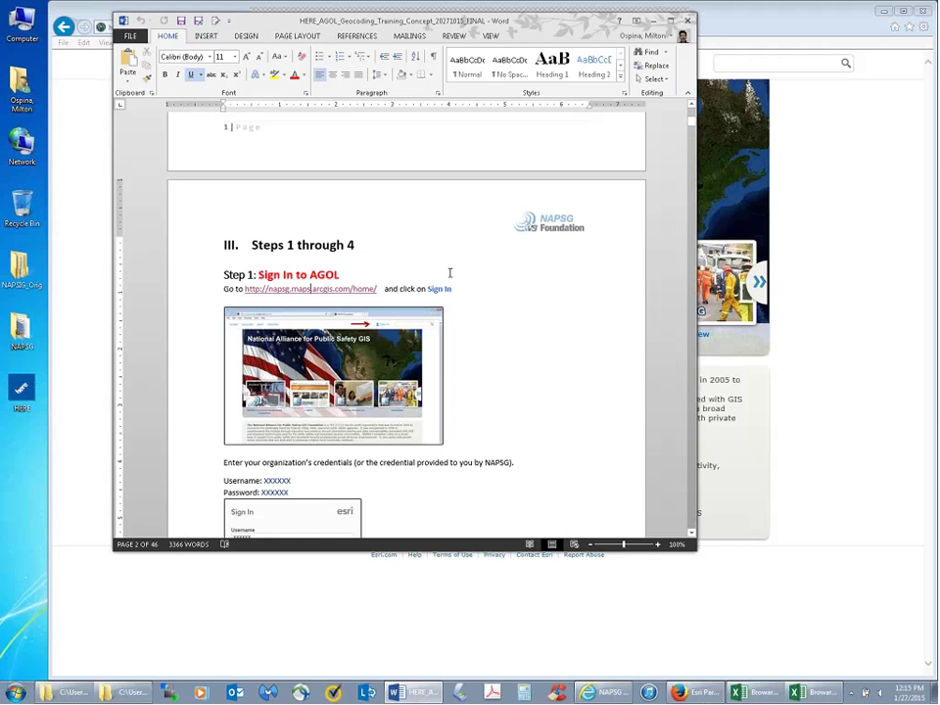
left_click(312, 289, "ctrl")
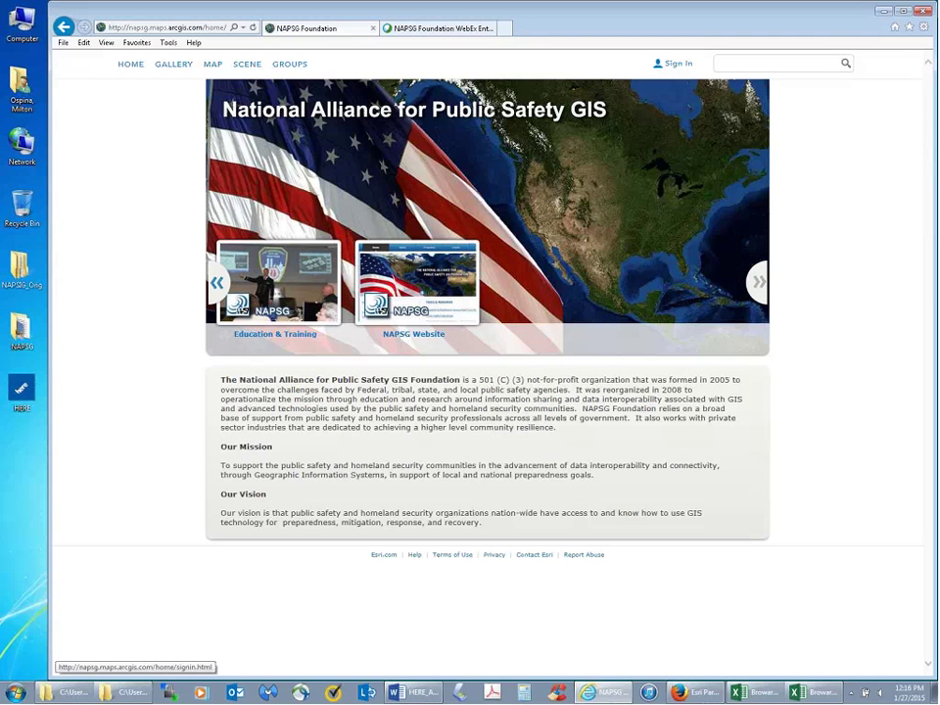
- Sign in to the NAPSG Foundation organization with the account username and password
left_click(677, 67)
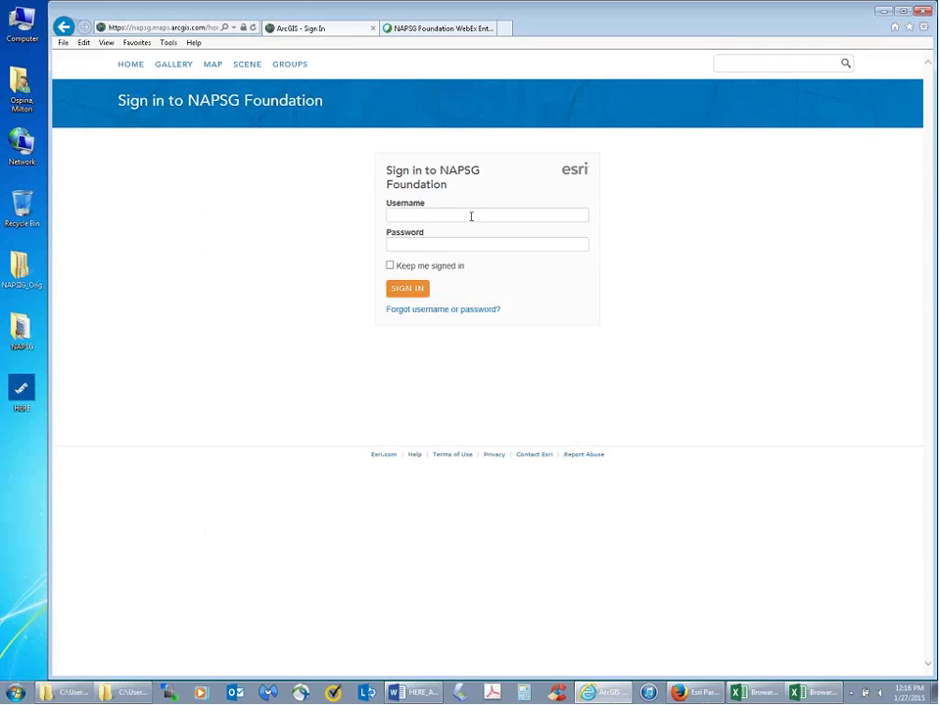
left_click(457, 246)
type("p")
type("•••••")
left_click(415, 292)
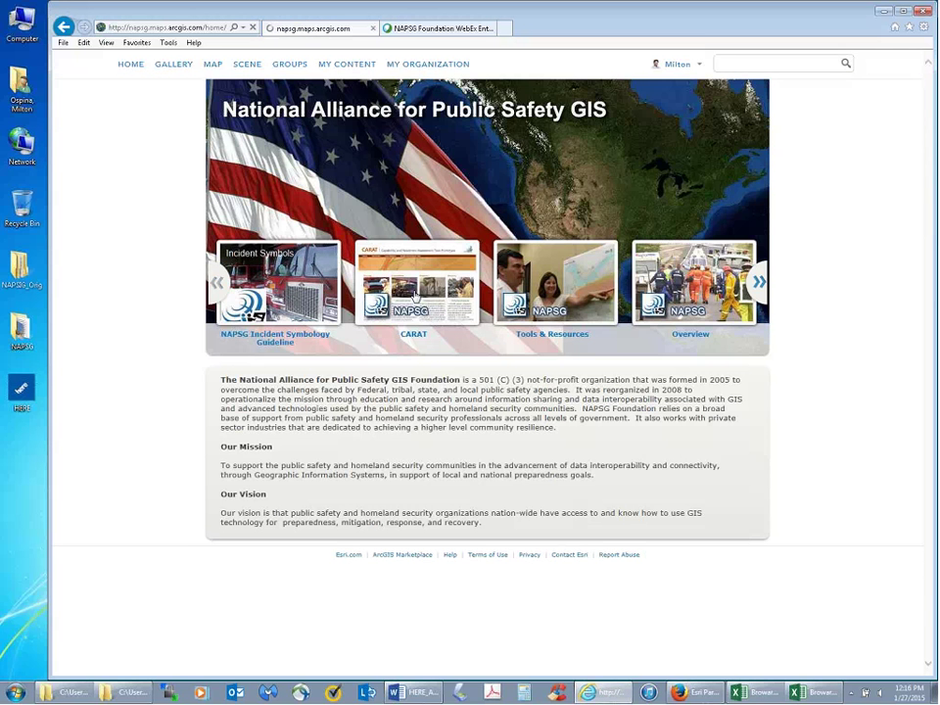
- Open the NAPSG Foundation Featured Content gallery and move to its page 2
left_click(682, 65)
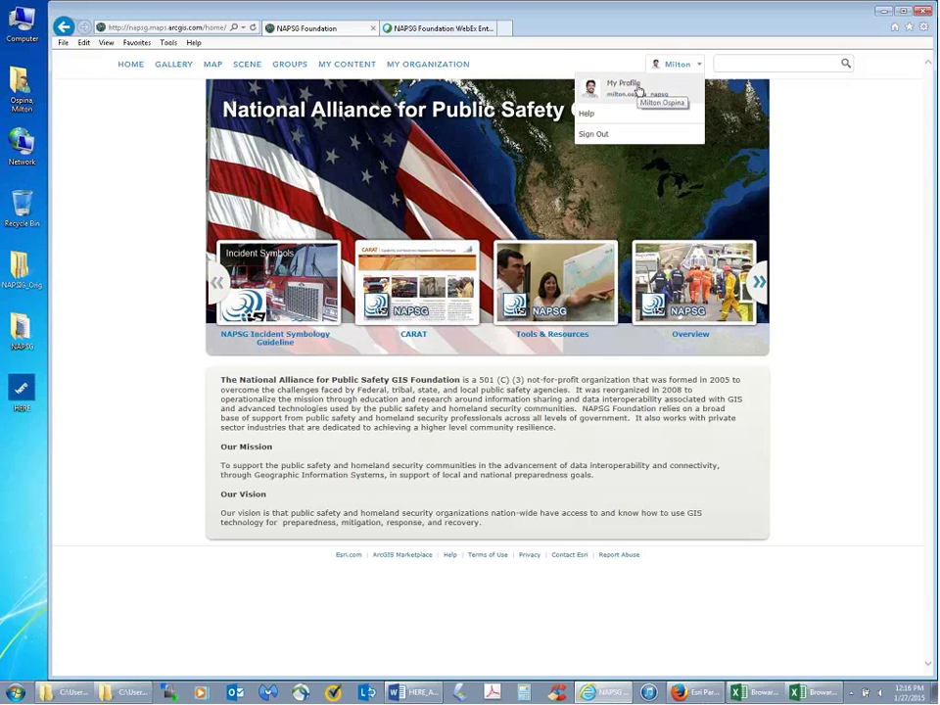
left_click(676, 66)
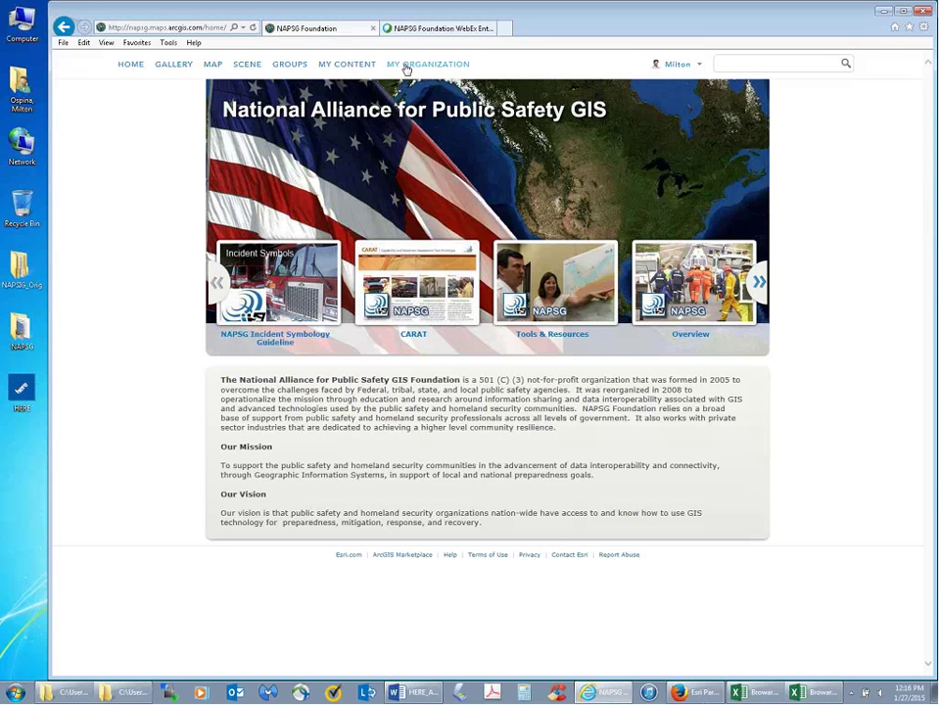
left_click(173, 65)
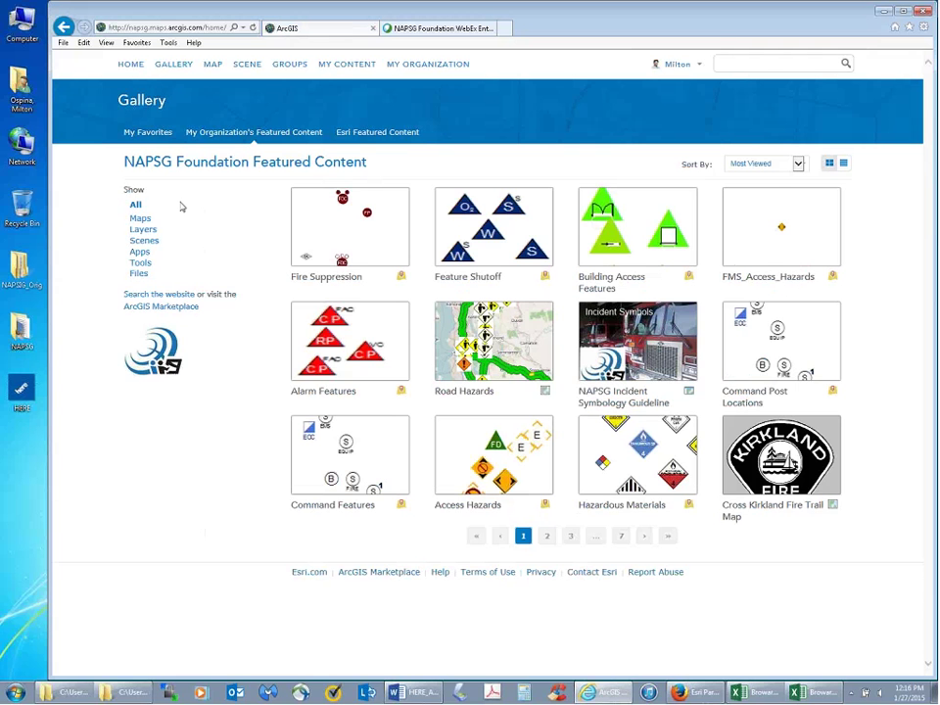
left_click(547, 537)
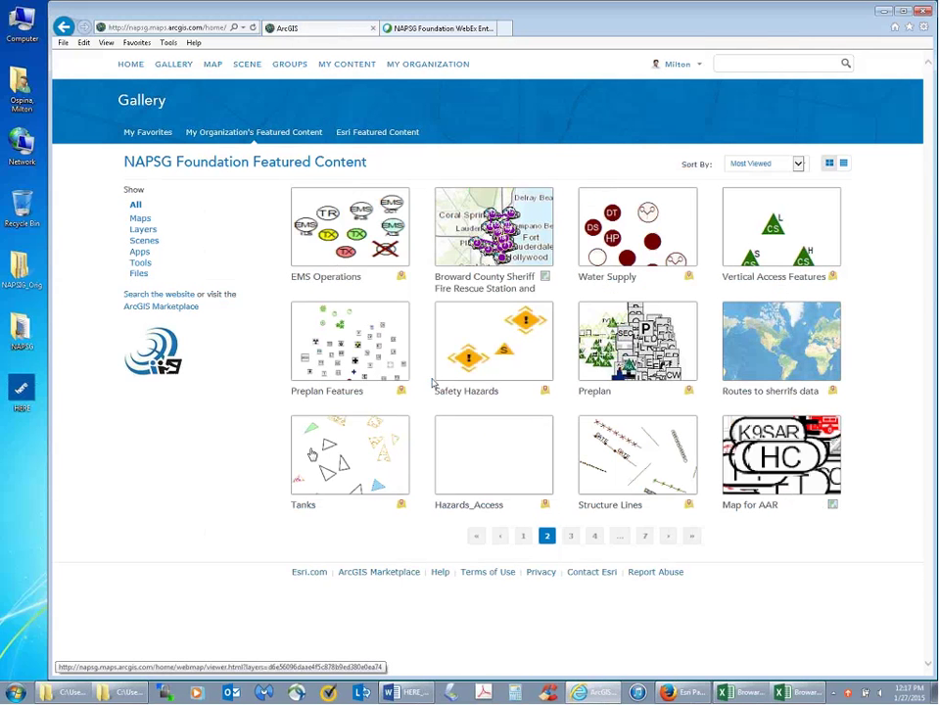
mouse_move(371, 392)
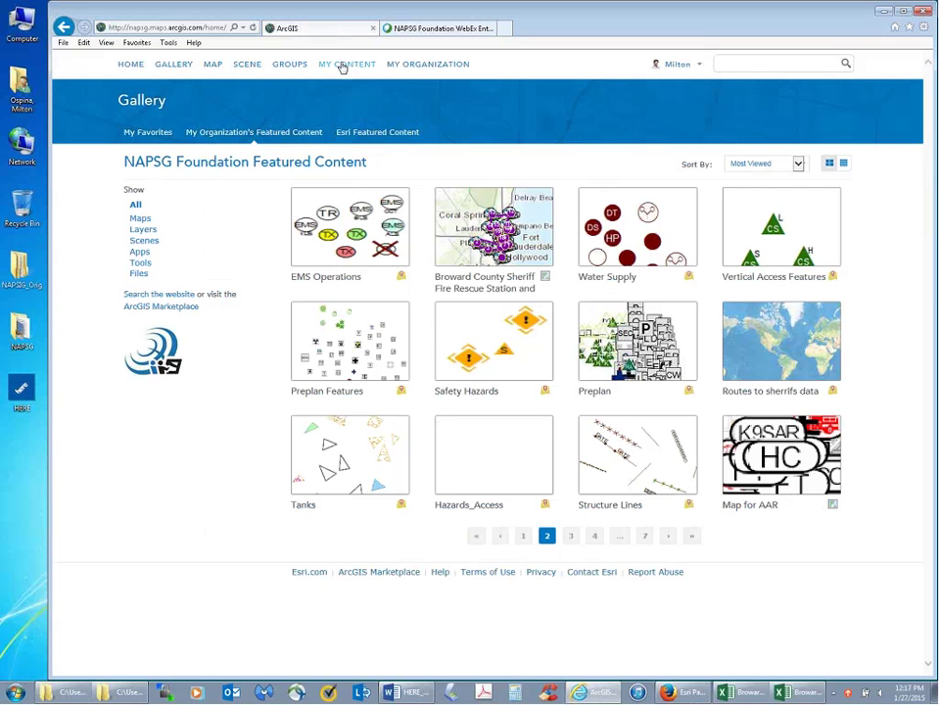
- View the empty My Content page, then start a new My Map of North America
left_click(343, 65)
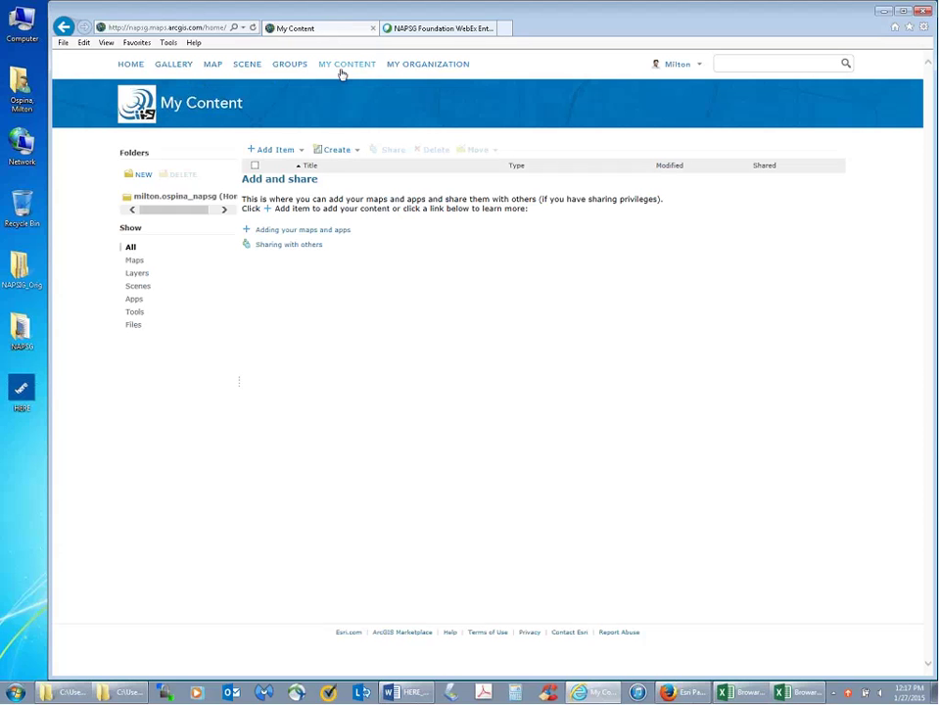
left_click(213, 67)
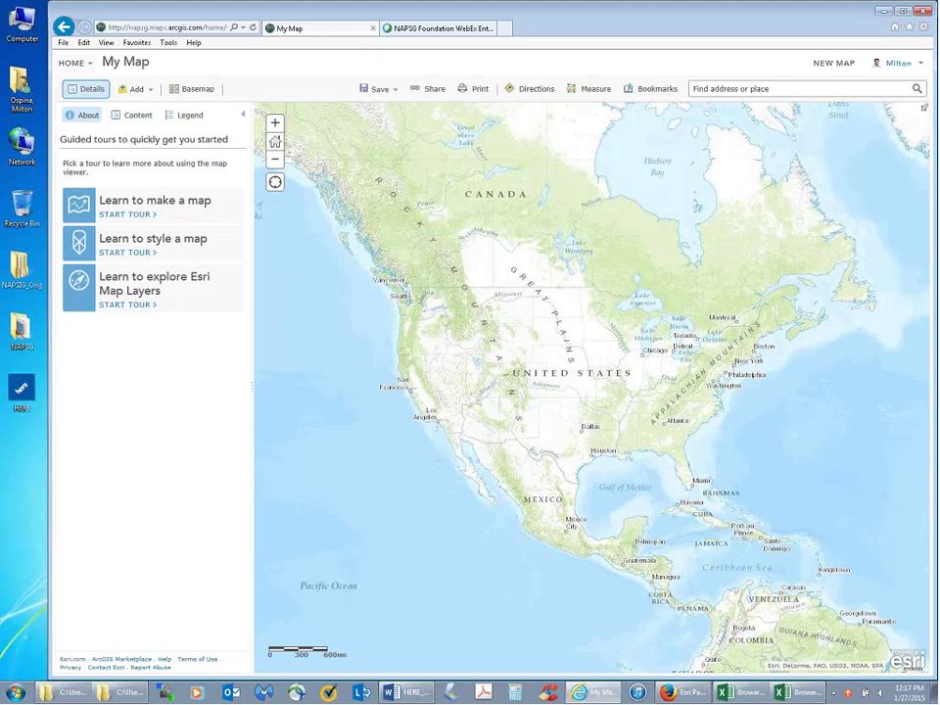
- Open the Select a basemap gallery for My Map
left_click(202, 95)
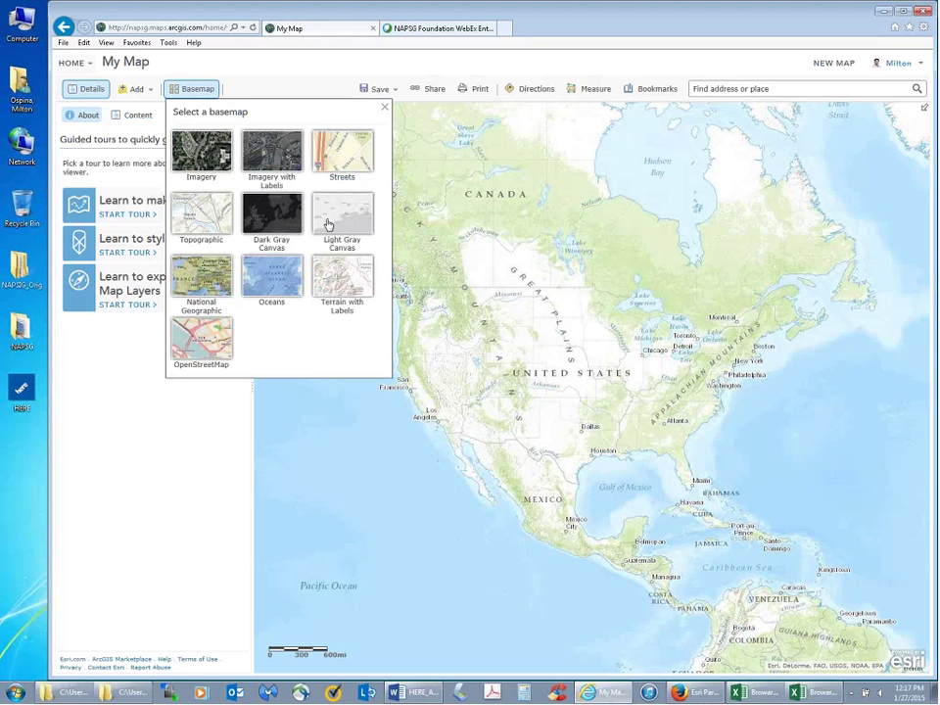
- Switch the map's basemap to Streets
left_click(342, 171)
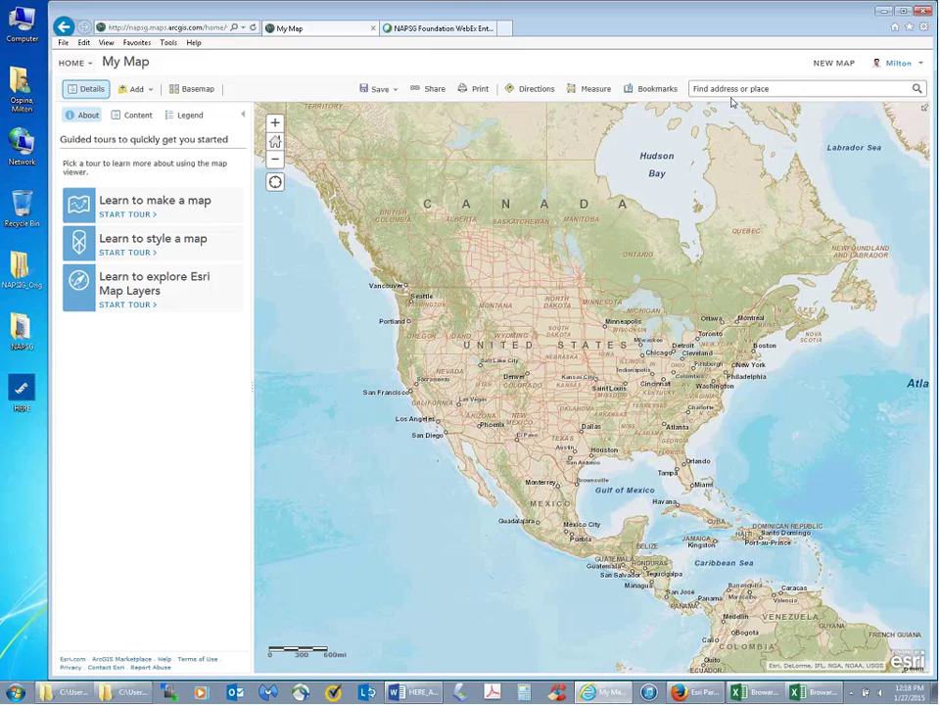
- Search '2601 W. Broward' and go to 2601 W Broward Blvd, Fort Lauderdale, Florida
left_click(774, 91)
type("26")
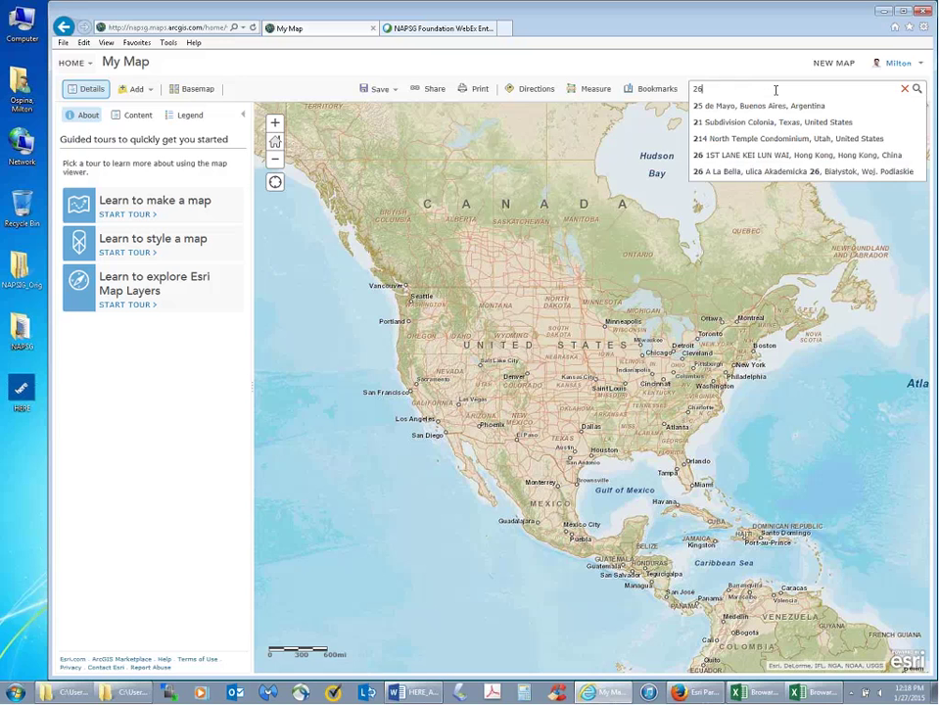
type("01 W.")
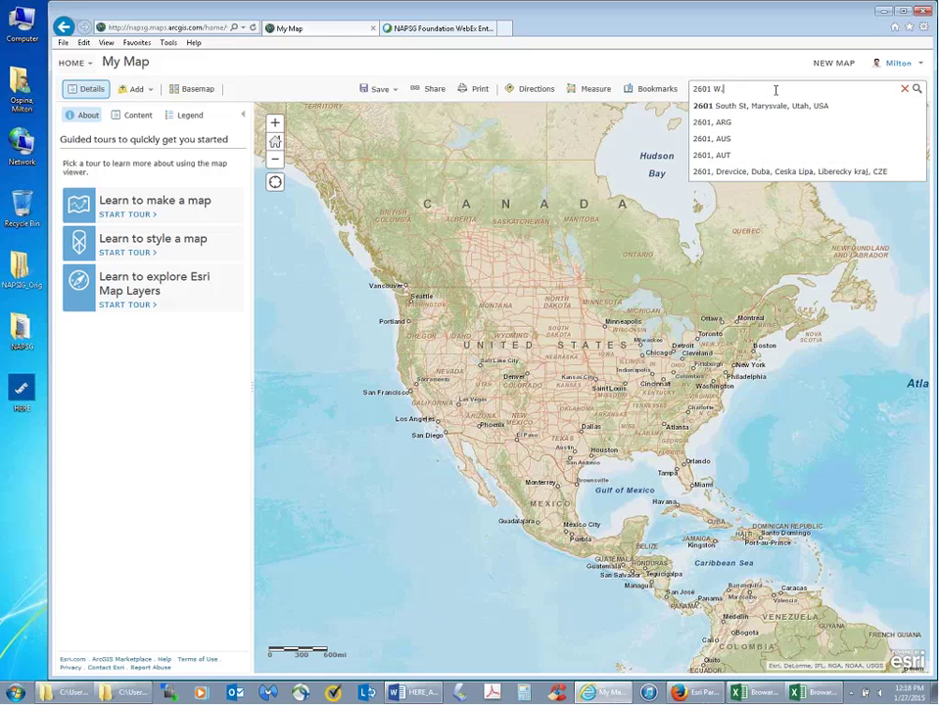
type(" Brow")
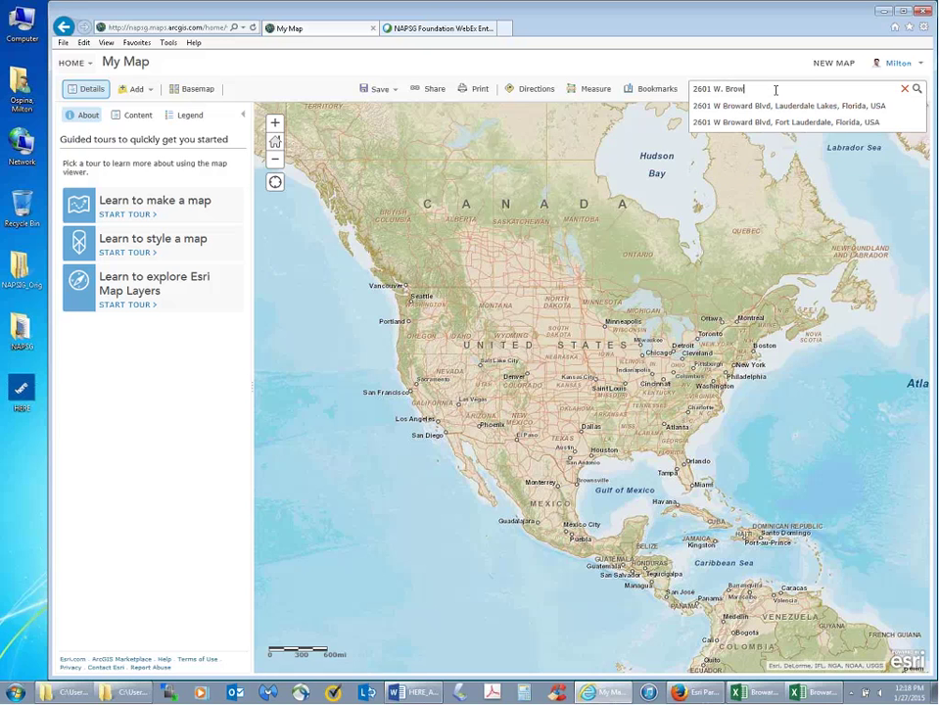
type("ard")
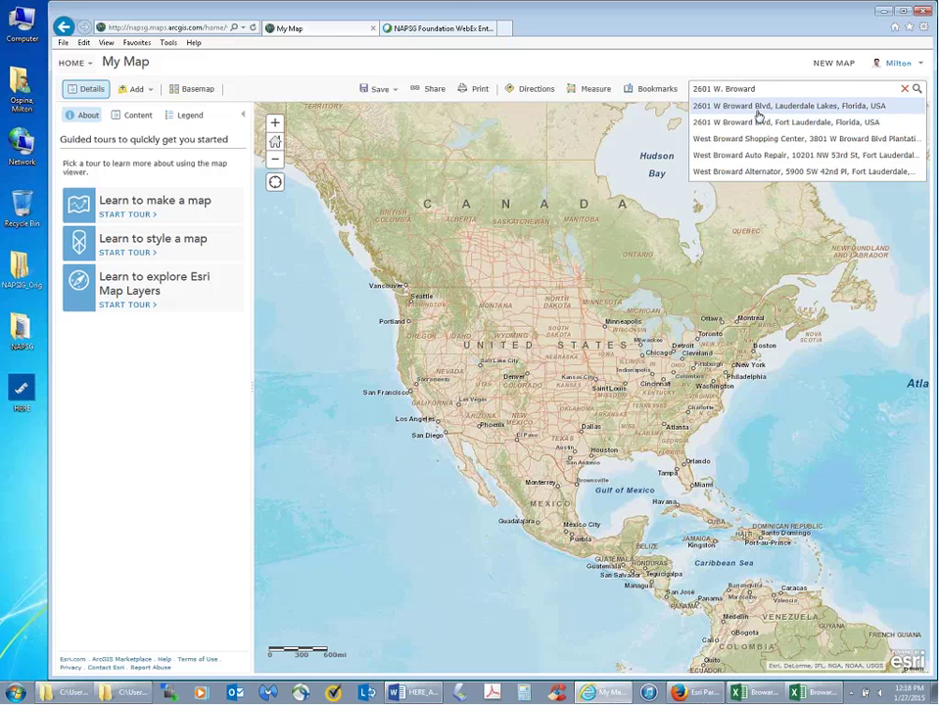
left_click(817, 125)
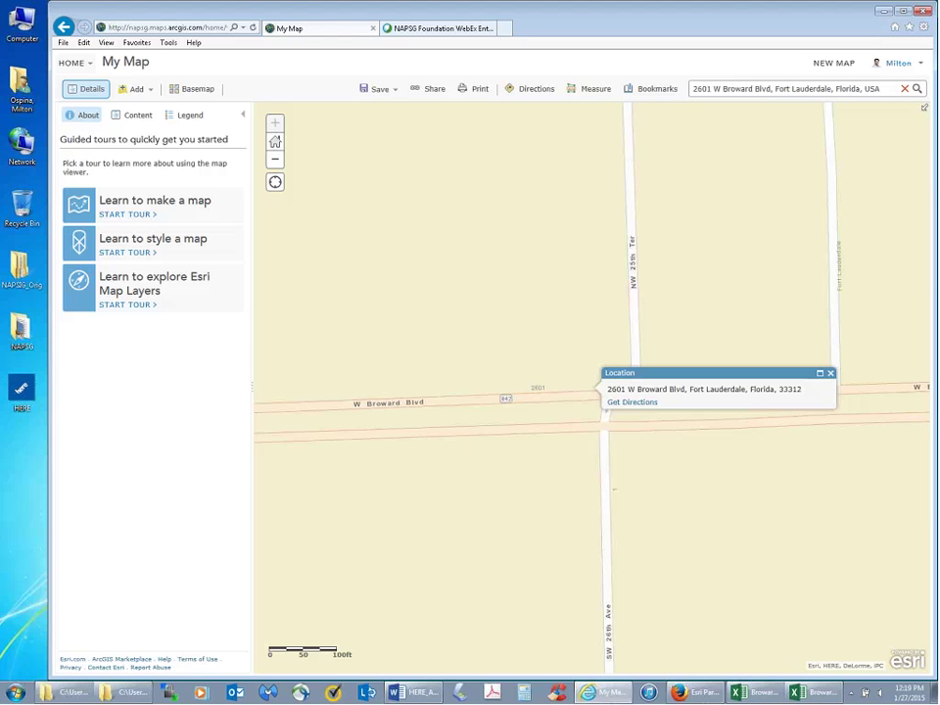
- Close the Location pop-up and zoom out to show the neighbourhood and park north of 2601 W Broward Blvd
left_click(527, 369)
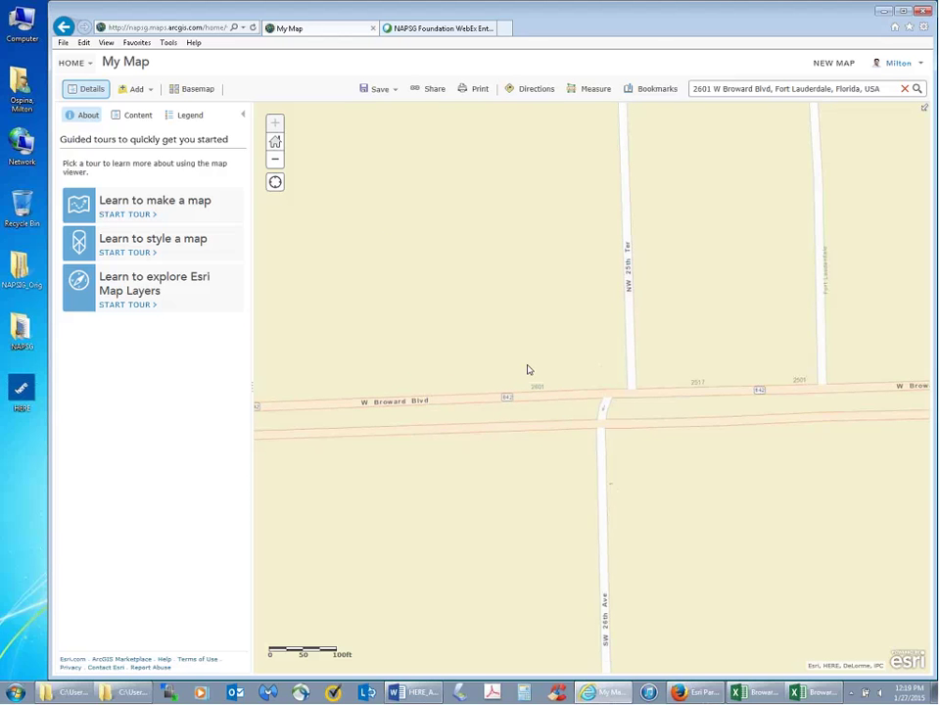
scroll(527, 370, "down", 2)
left_click_drag(514, 363, 548, 421)
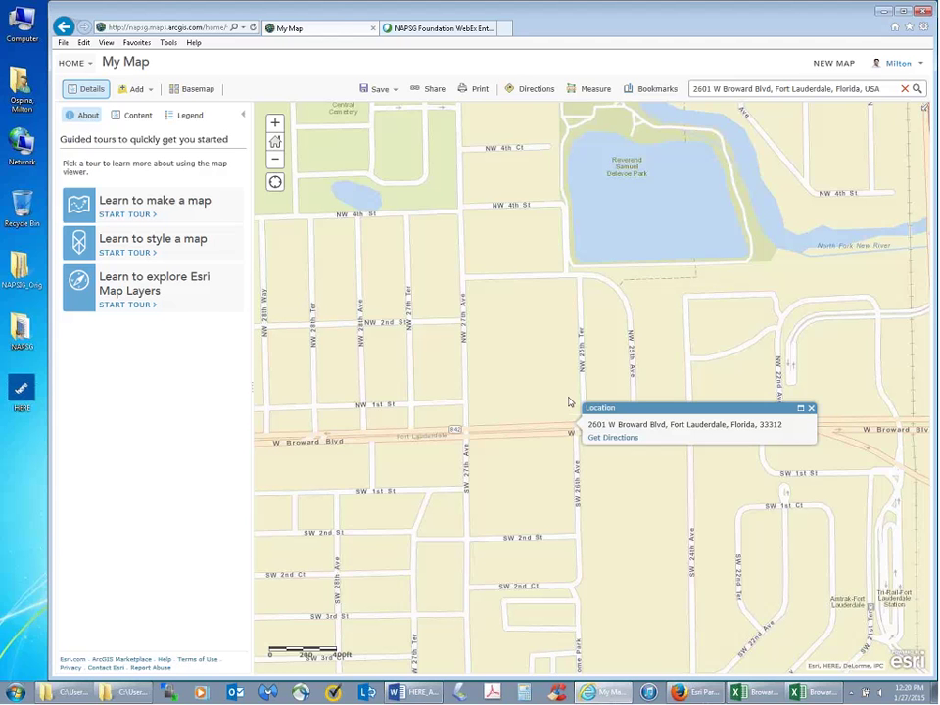
double_click(22, 272)
- Open the Geocoding Exercise folder and bring the sheriff district offices spreadsheet forward over the map
left_click(273, 337)
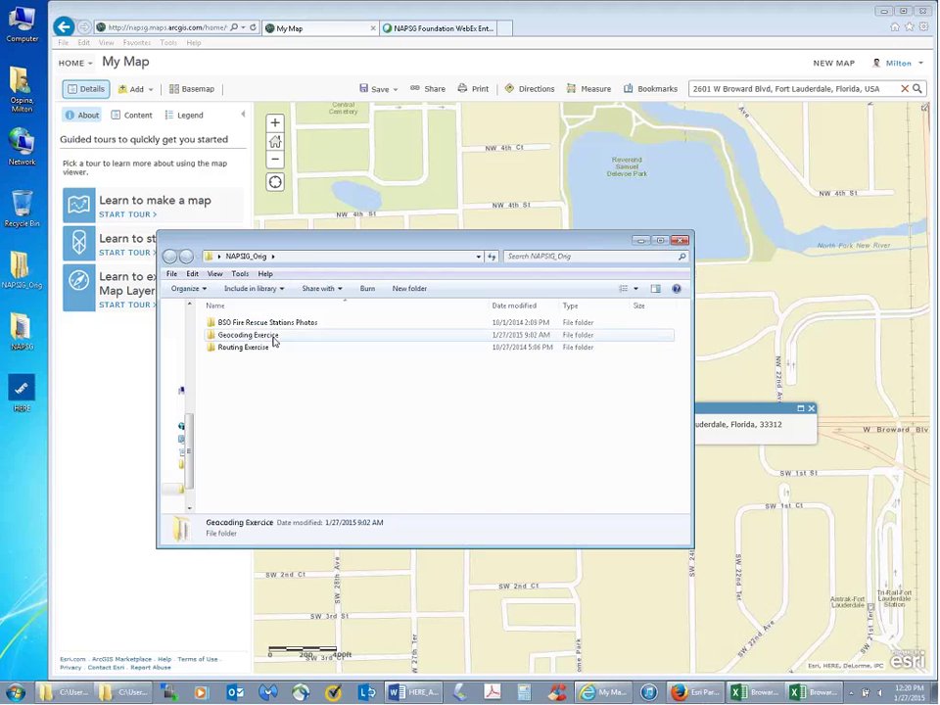
double_click(273, 337)
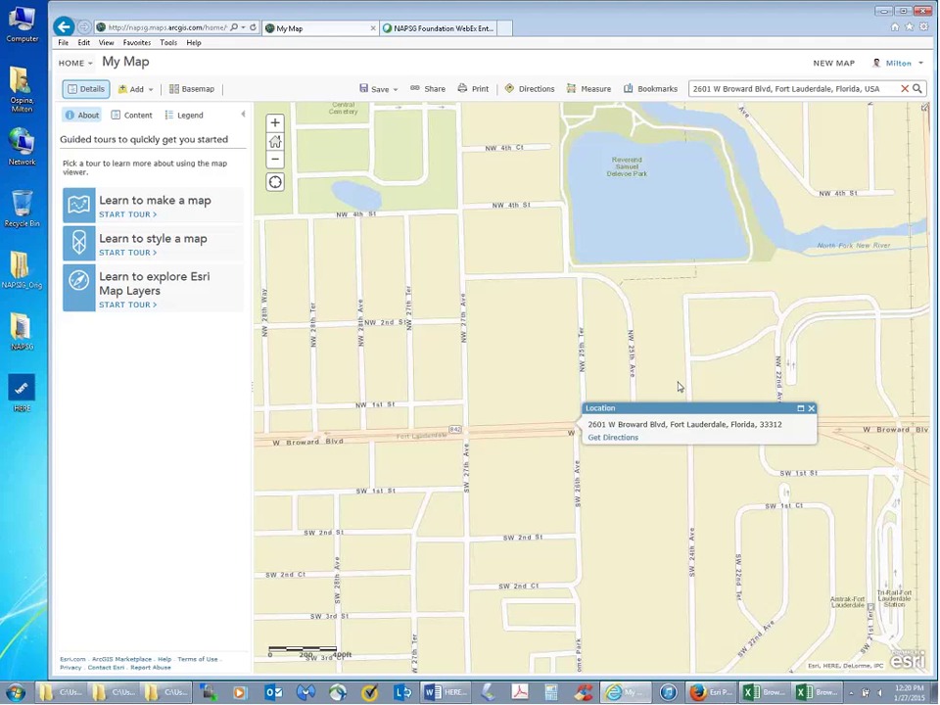
left_click(771, 694)
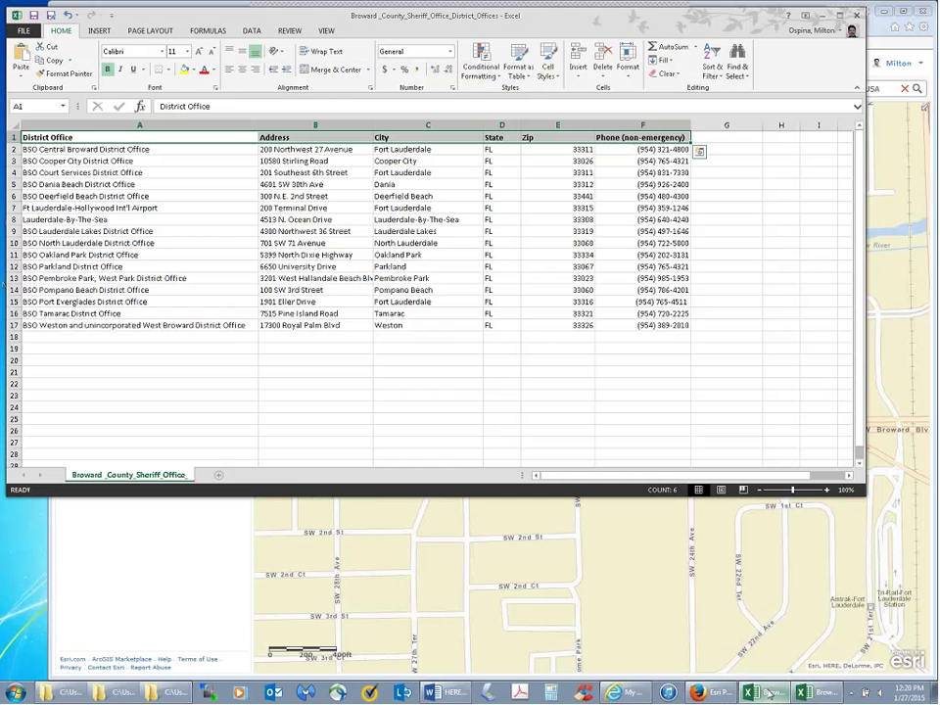
left_click_drag(665, 21, 686, 102)
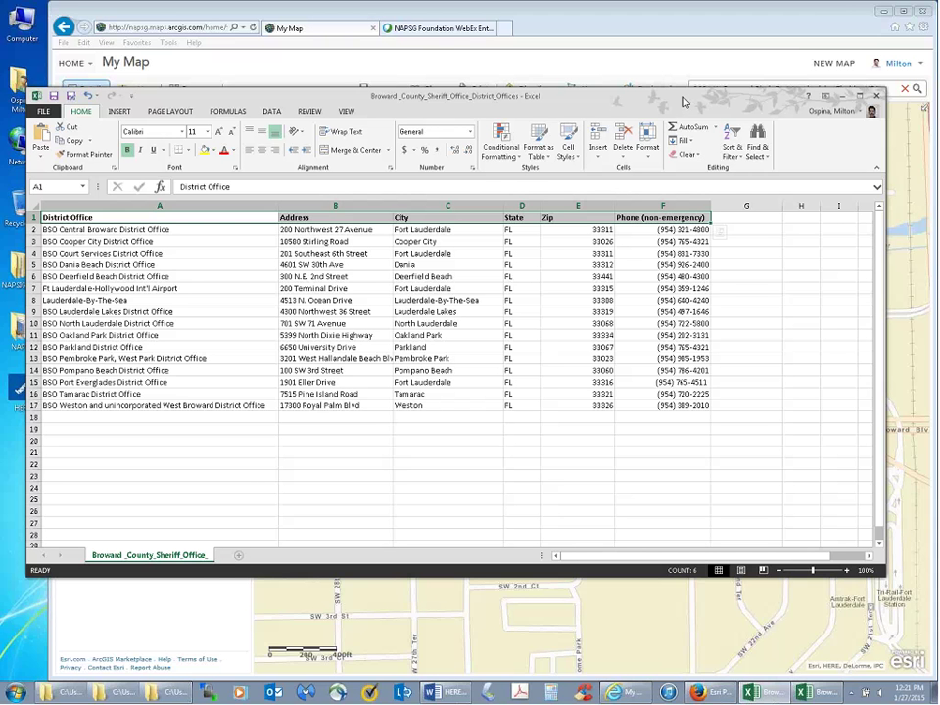
- Select the Address through Zip columns and start saving the sheet as a CSV (Comma delimited)
left_click(340, 218)
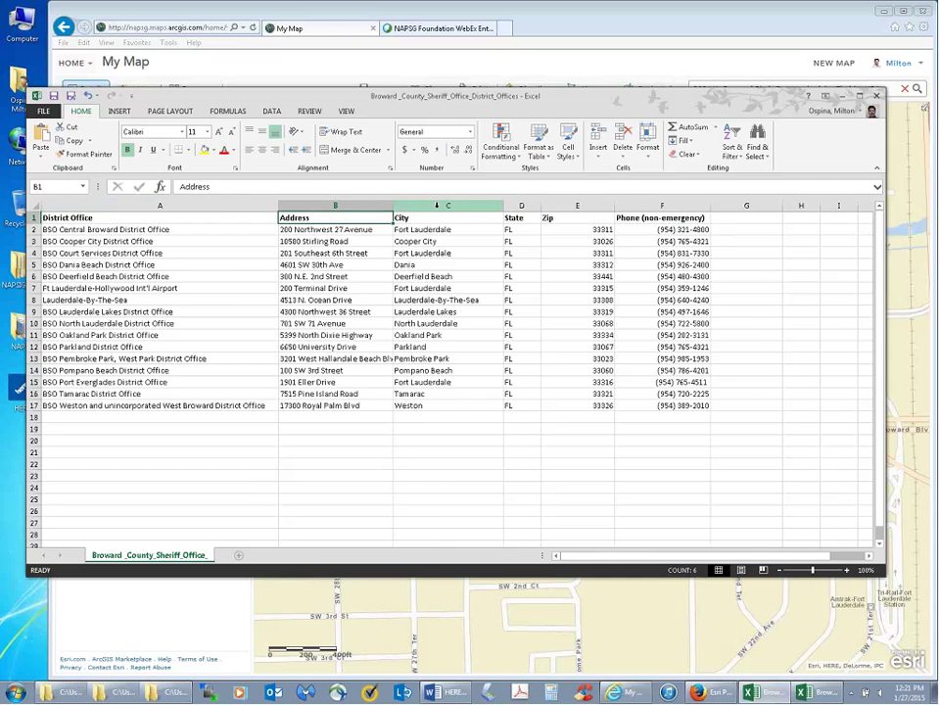
left_click(436, 206)
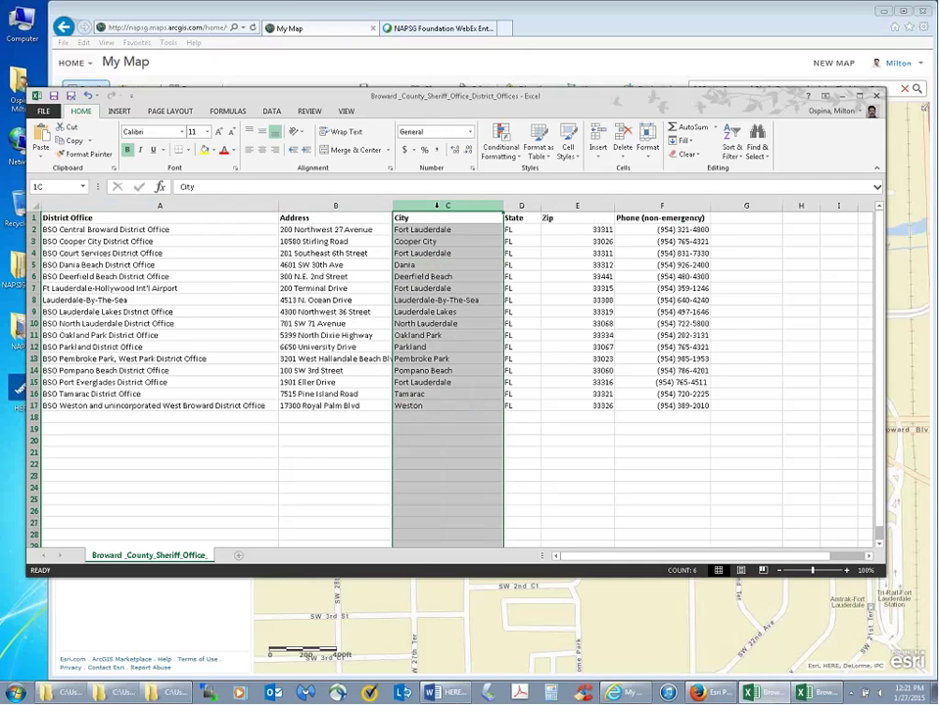
left_click(519, 206)
left_click(555, 205)
left_click_drag(541, 218, 559, 209)
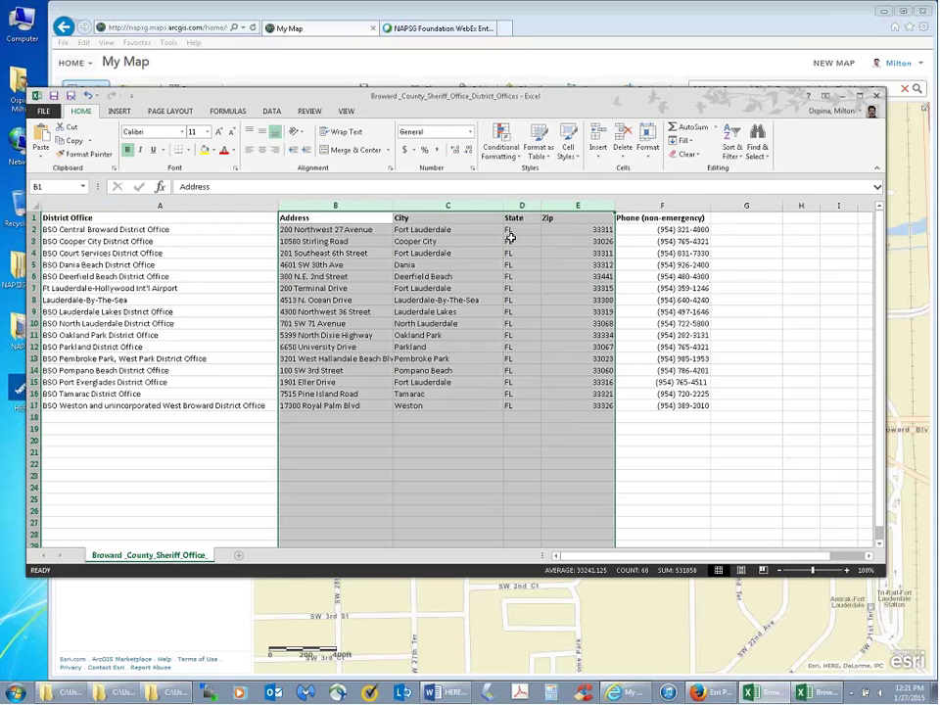
left_click(72, 96)
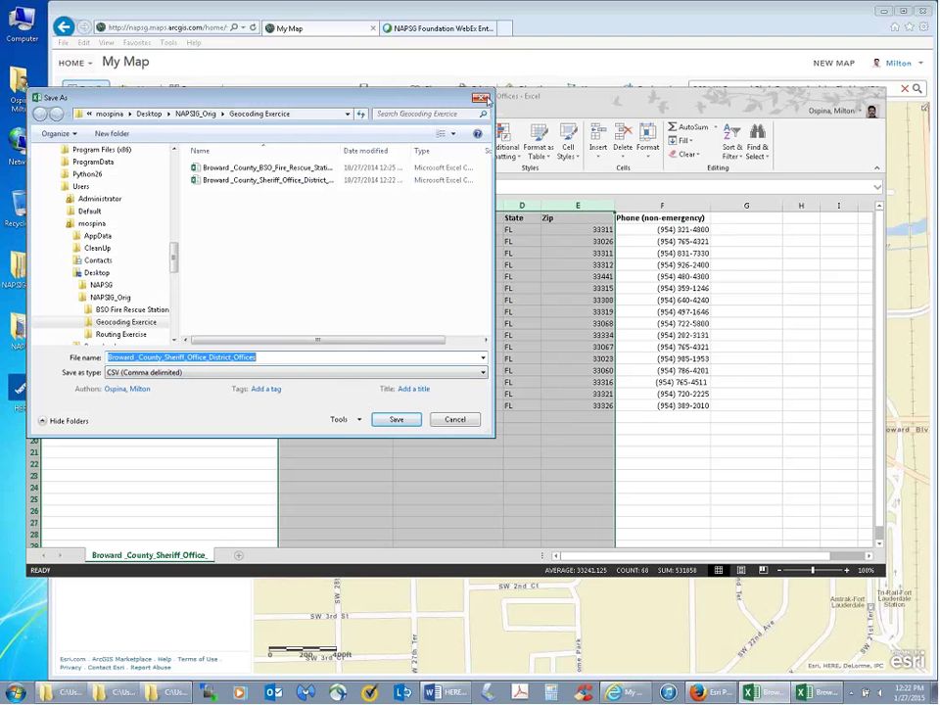
- Cancel Save As, highlight office names (A2:A17) and phone numbers (F1:F16), then minimize Excel
left_click(476, 420)
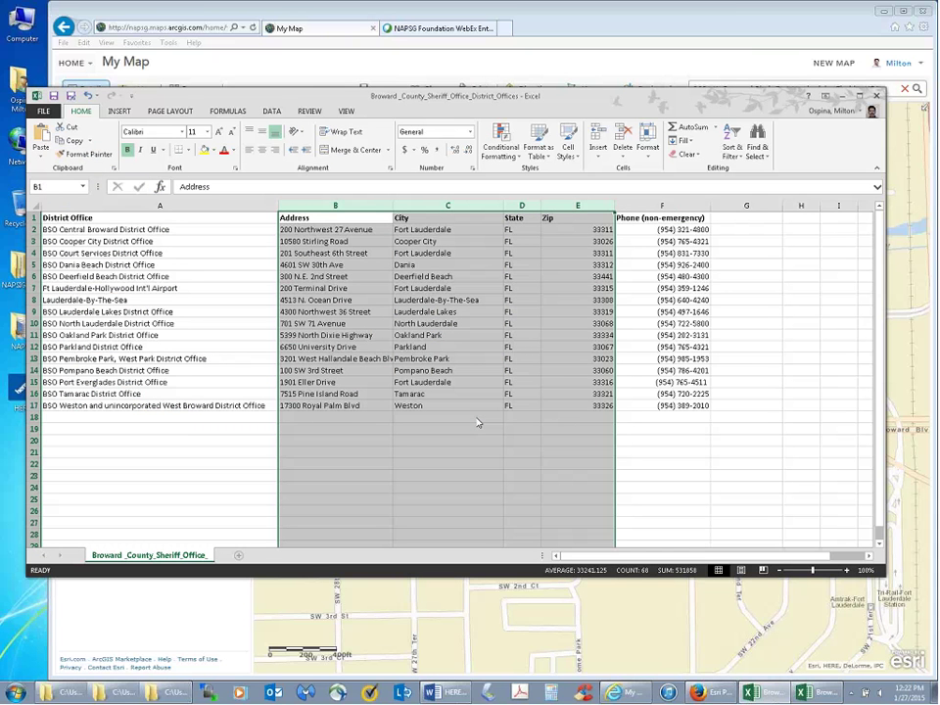
left_click(144, 219)
left_click_drag(149, 228, 151, 408)
left_click_drag(690, 215, 688, 407)
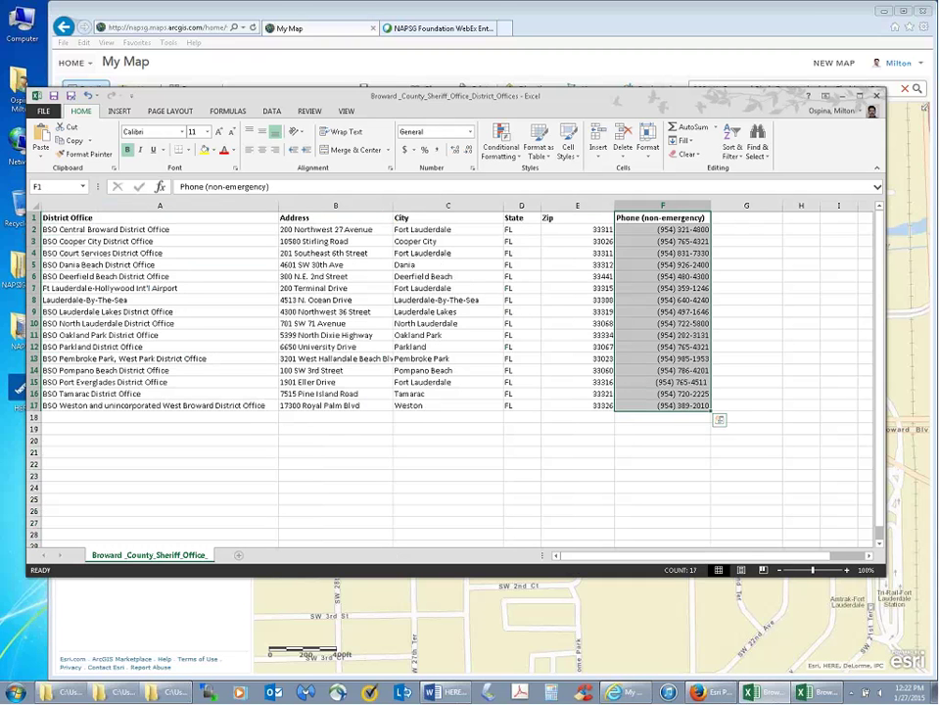
left_click(627, 444)
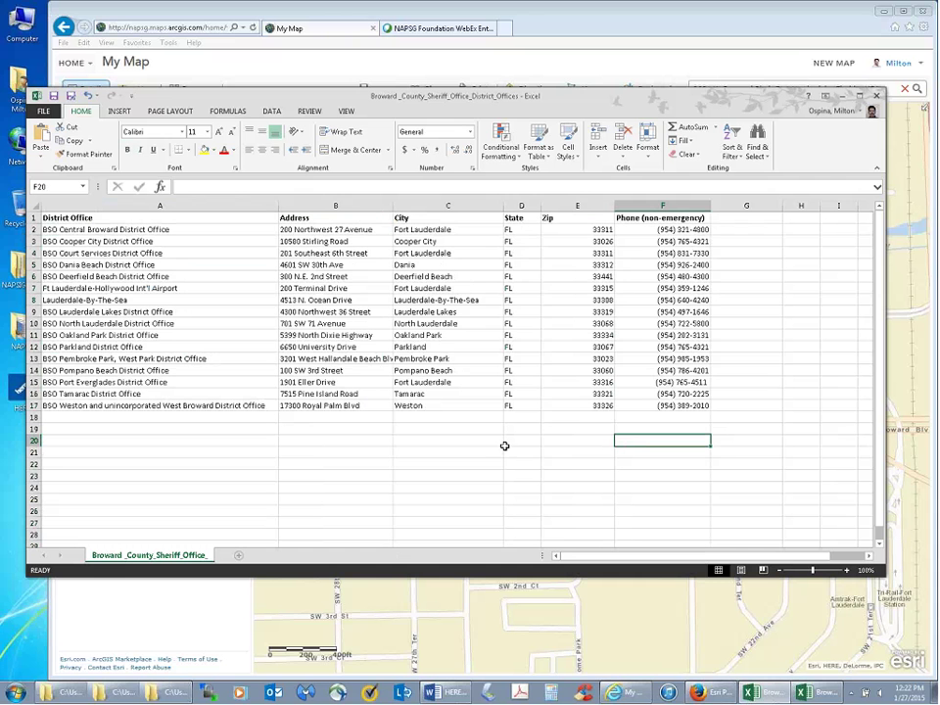
left_click(844, 104)
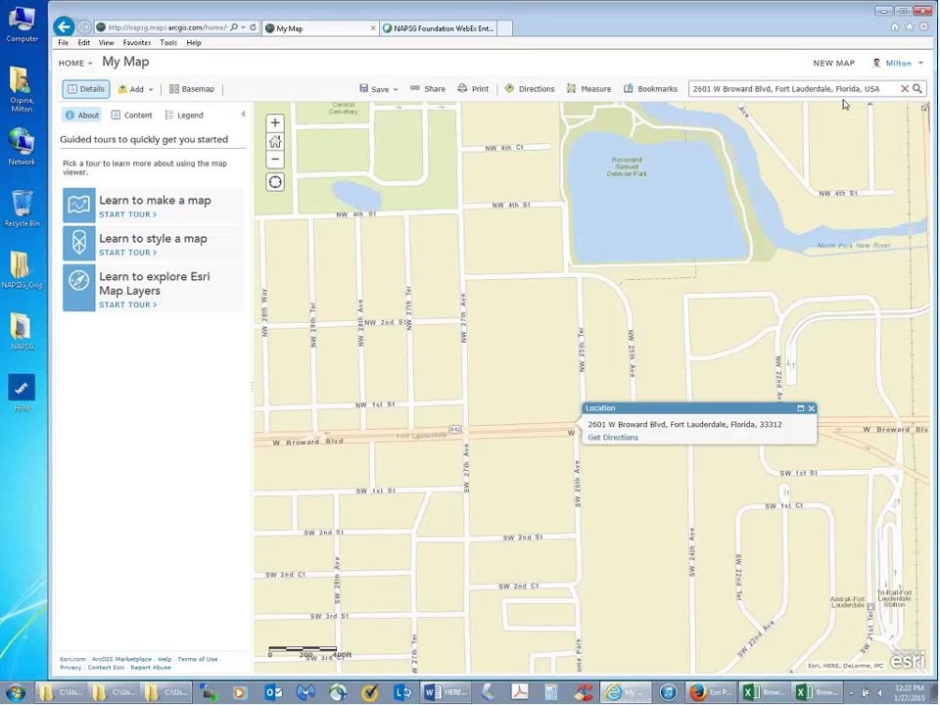
- Open NAPSG_Orig > Geocoding Exercise and drop the sheriff district offices CSV onto the map
left_click(18, 282)
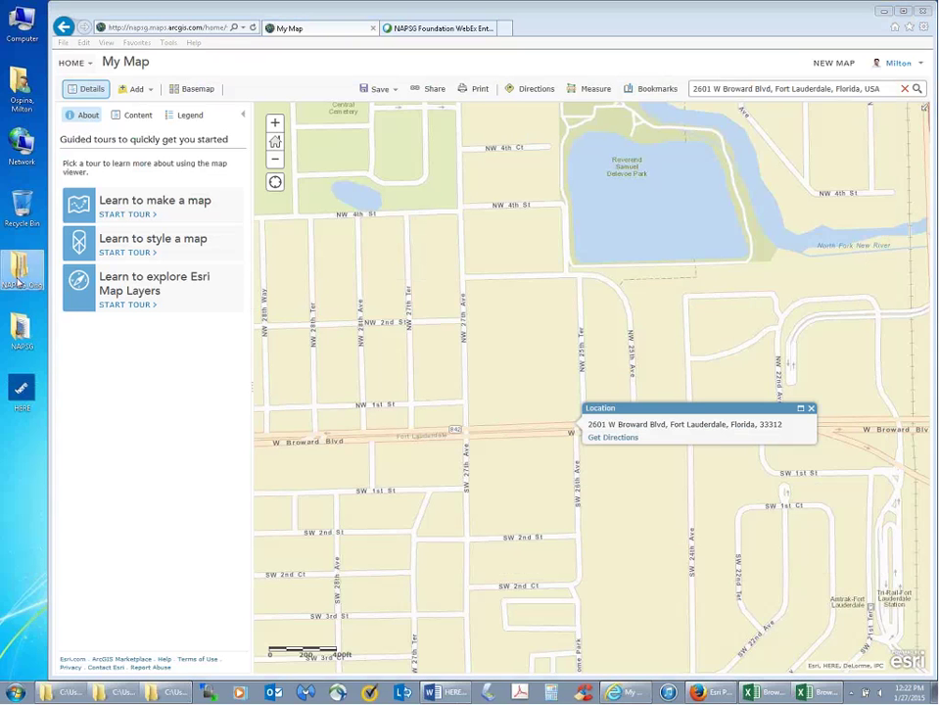
double_click(17, 282)
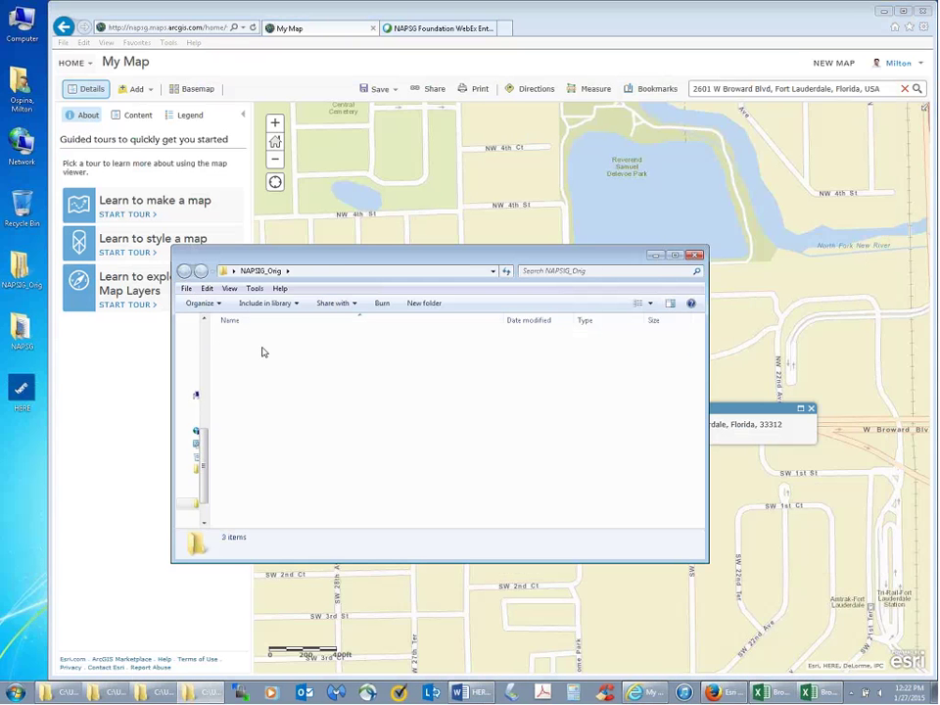
double_click(263, 352)
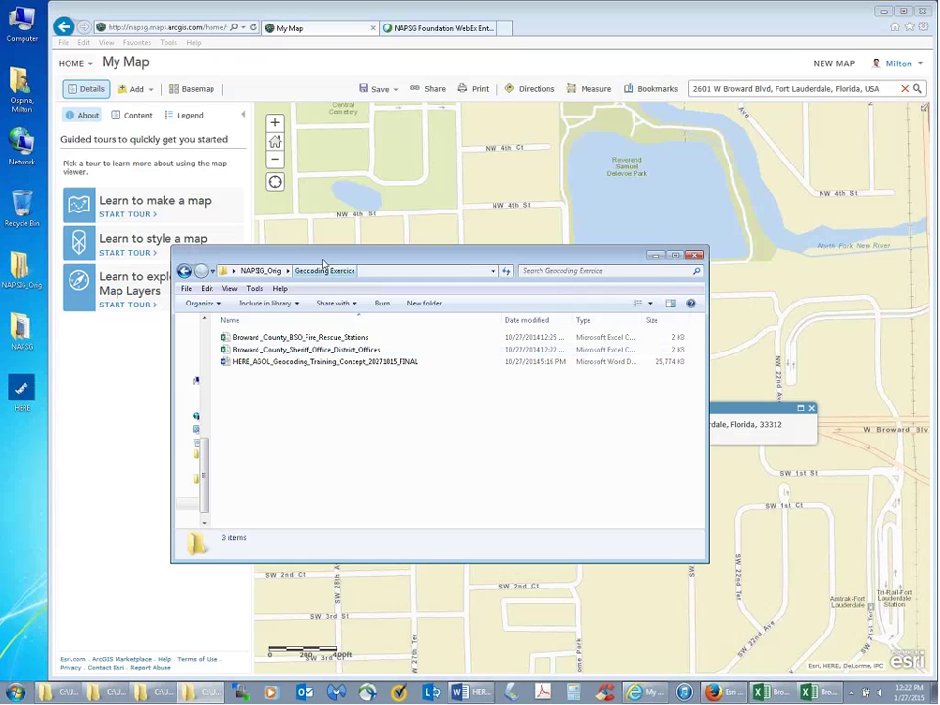
left_click_drag(323, 262, 173, 336)
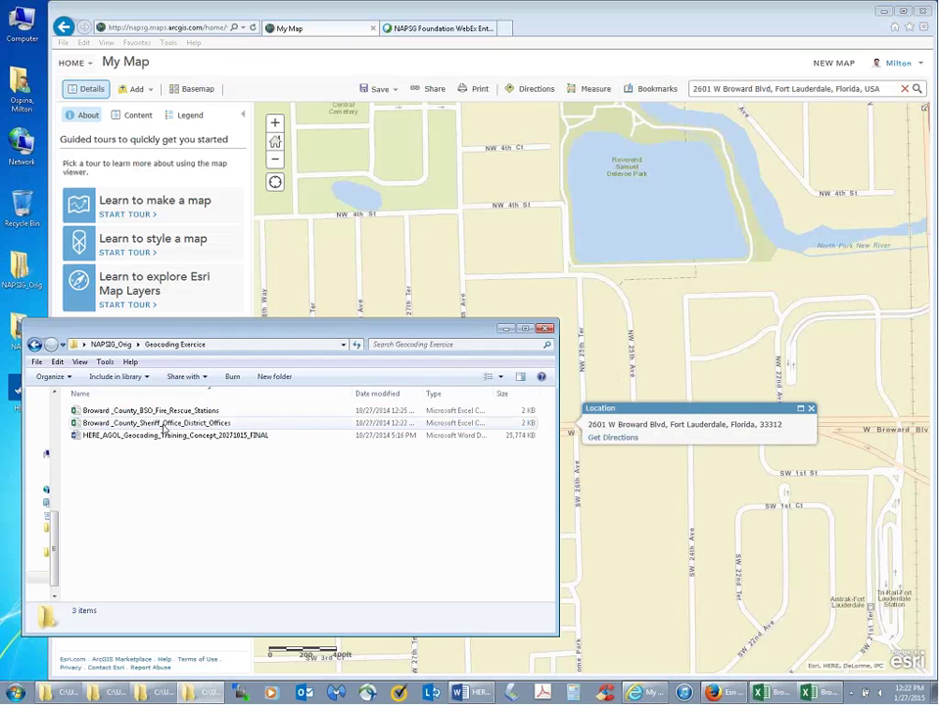
left_click(140, 425)
left_click_drag(145, 429, 613, 306)
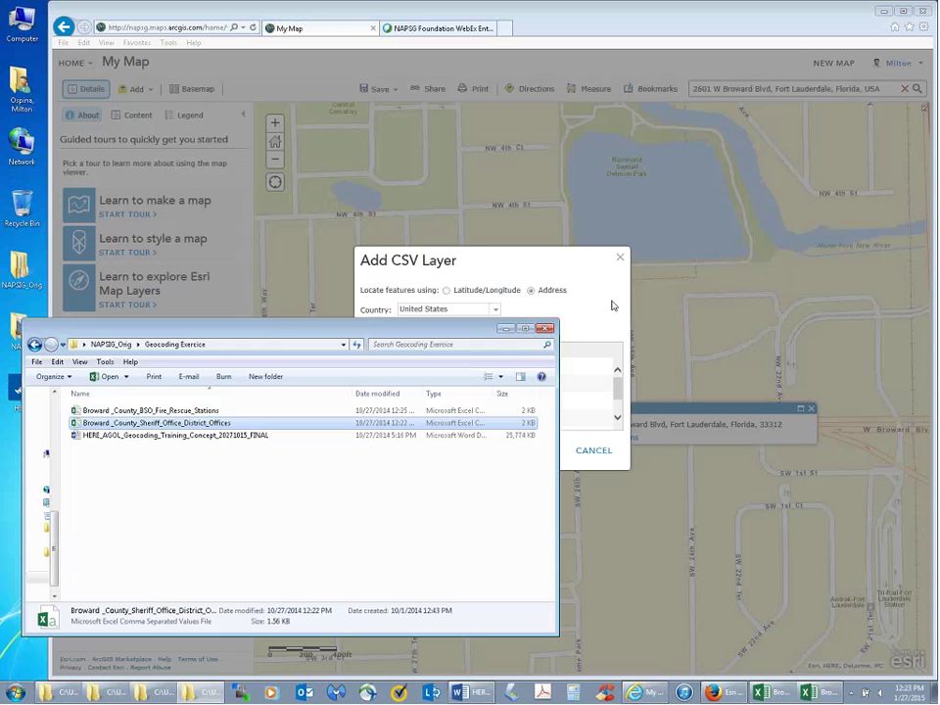
- Locate by Address with United States as the country, reviewing the Address, City, State, Zip mapping
left_click(507, 330)
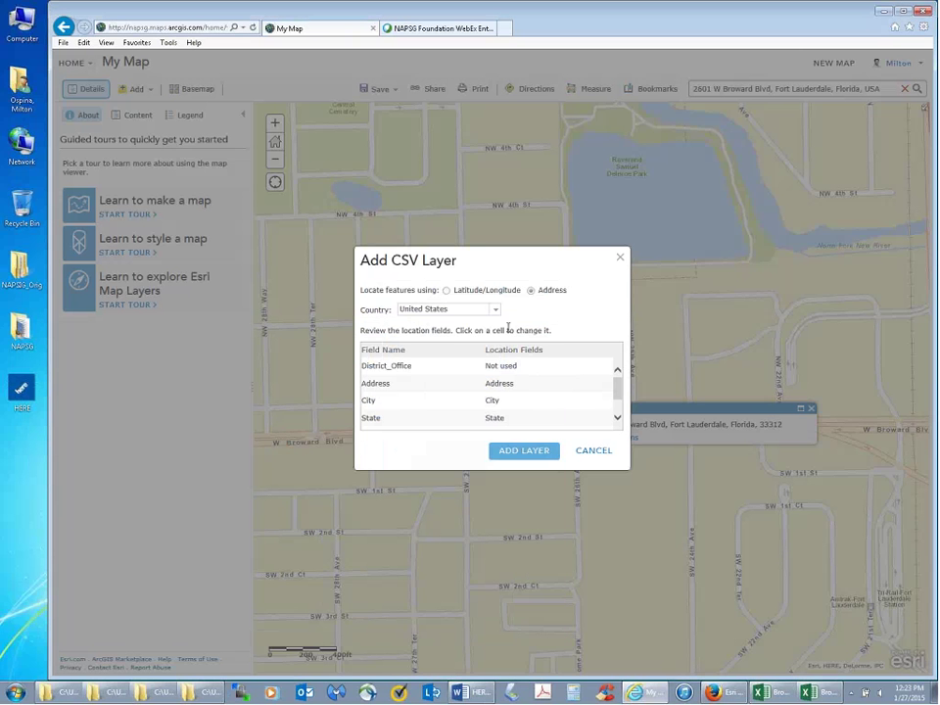
left_click_drag(519, 254, 524, 256)
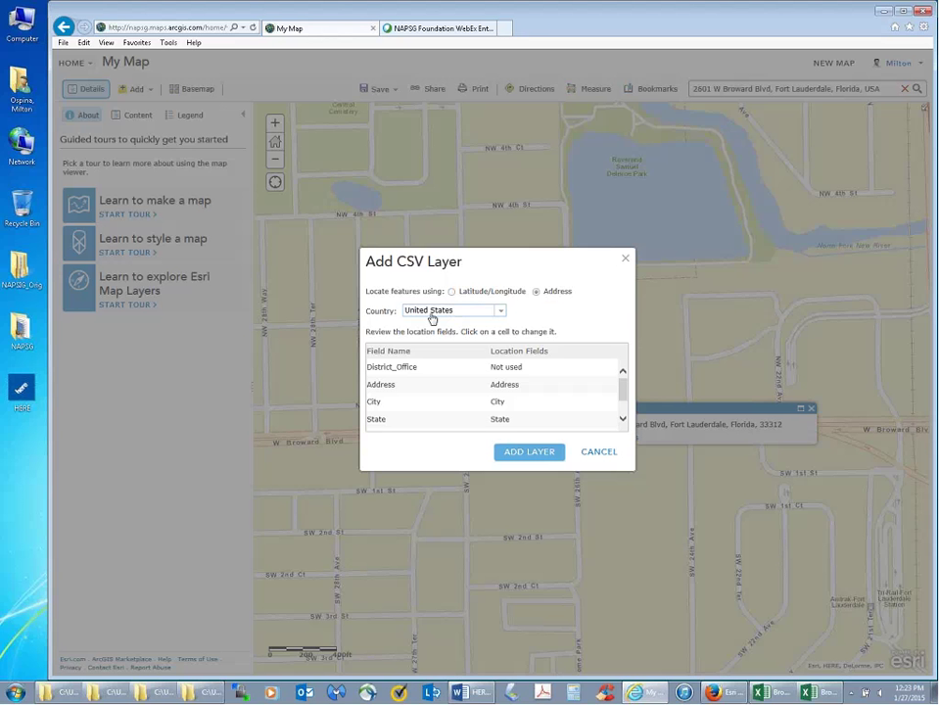
left_click(499, 311)
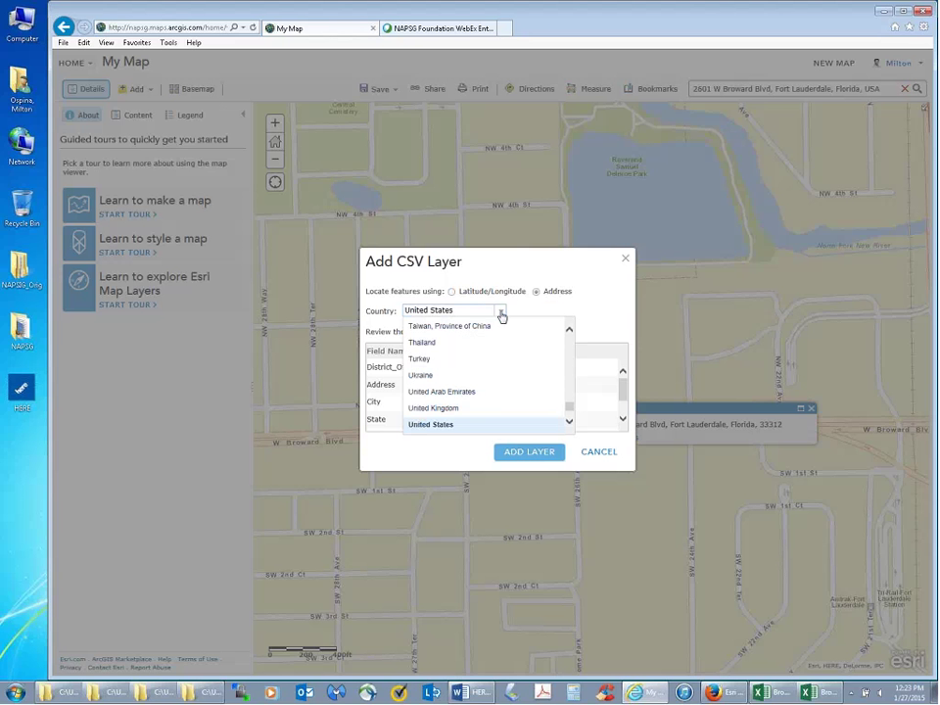
left_click(501, 312)
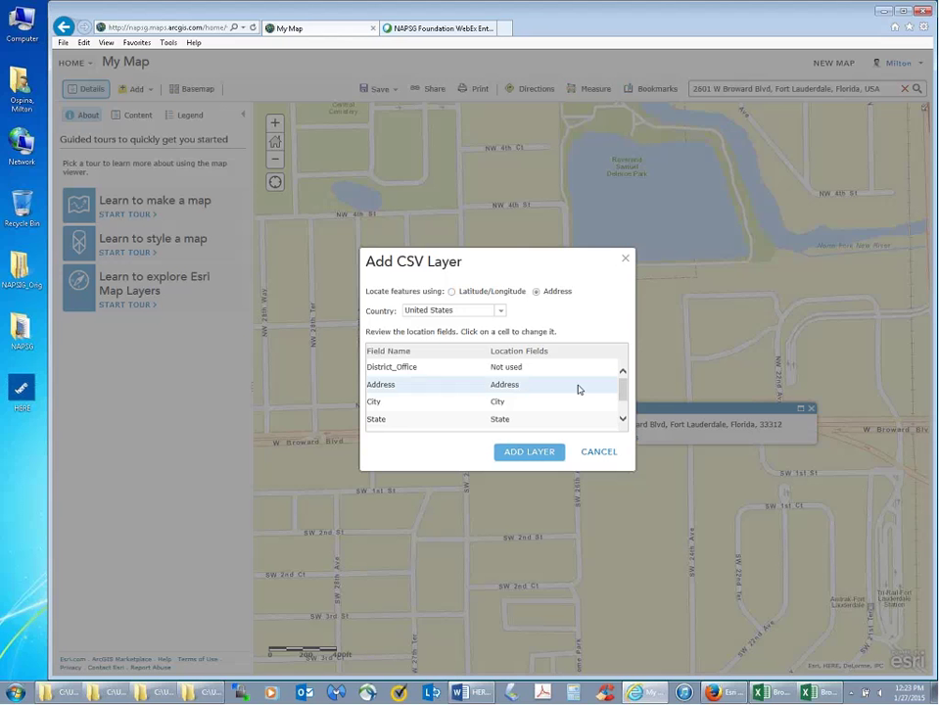
left_click(622, 415)
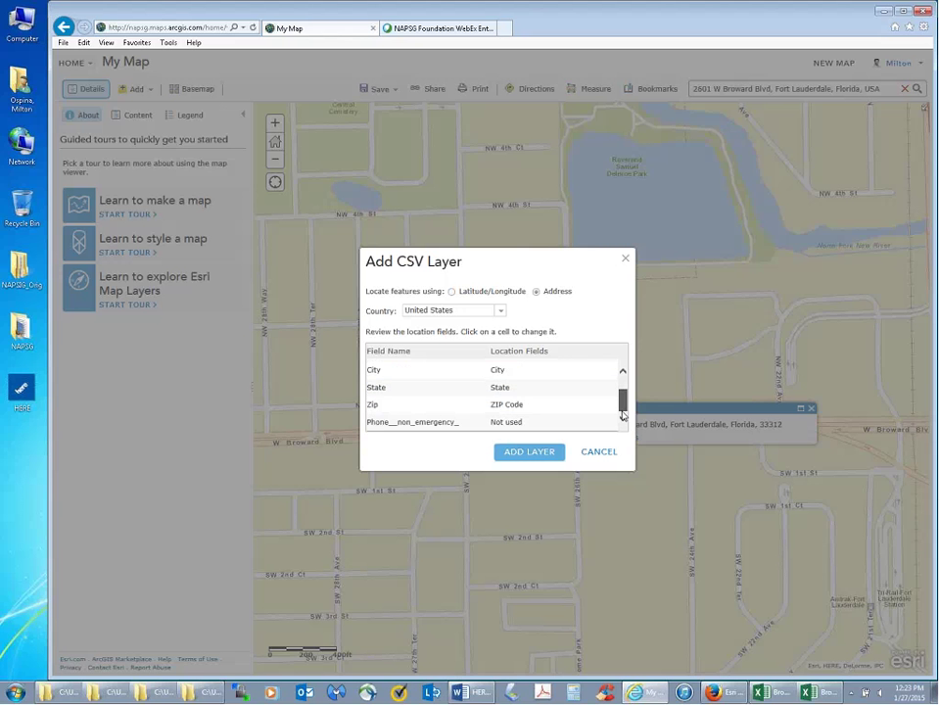
left_click(622, 387)
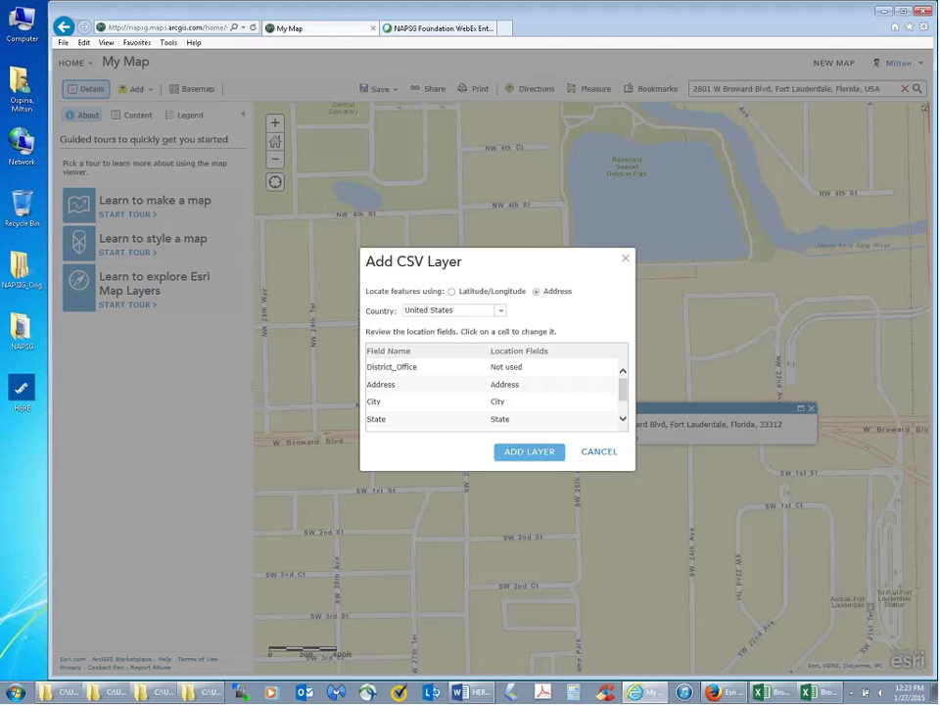
- Switch between the sheriff offices spreadsheet and the CSV layer's location field mapping
mouse_move(780, 697)
left_click(788, 646)
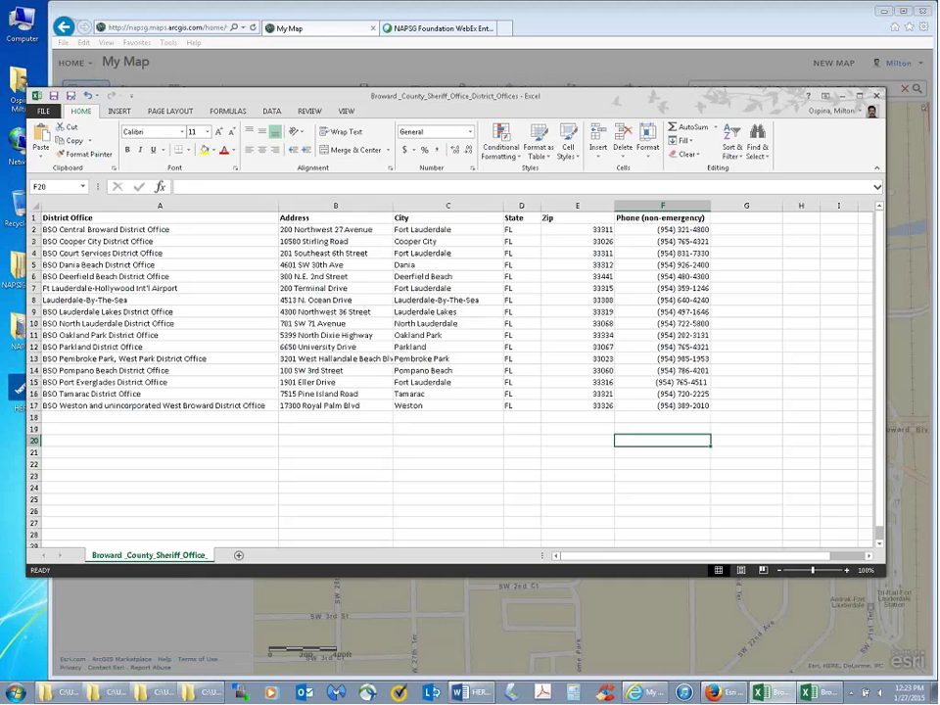
key("alt+Tab")
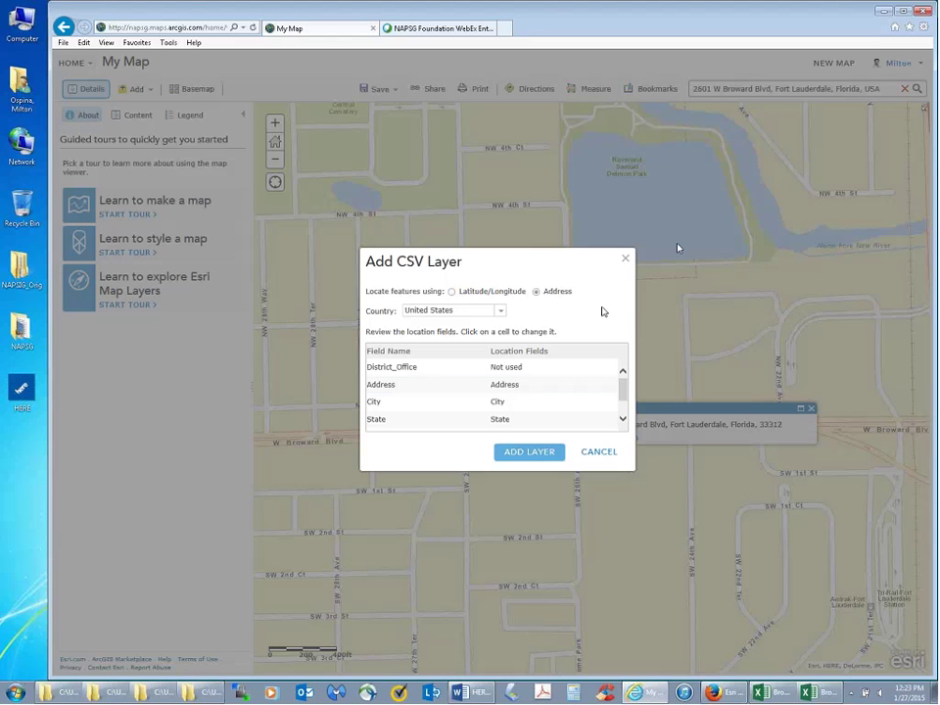
mouse_move(621, 389)
left_mouse_down()
mouse_move(620, 396)
mouse_move(621, 389)
left_mouse_up()
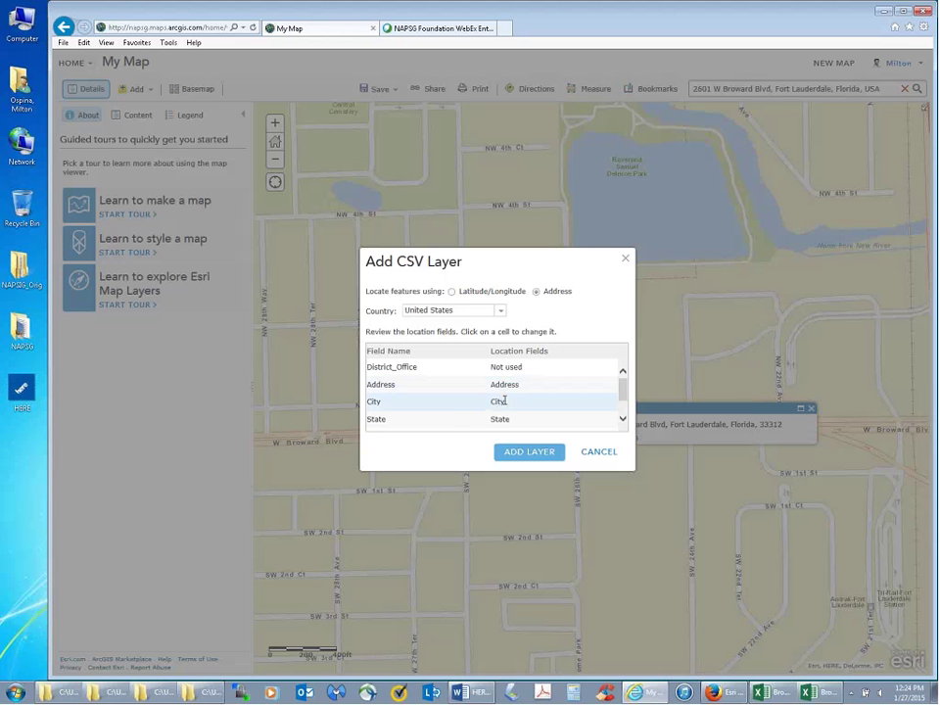
left_click_drag(624, 395, 626, 406)
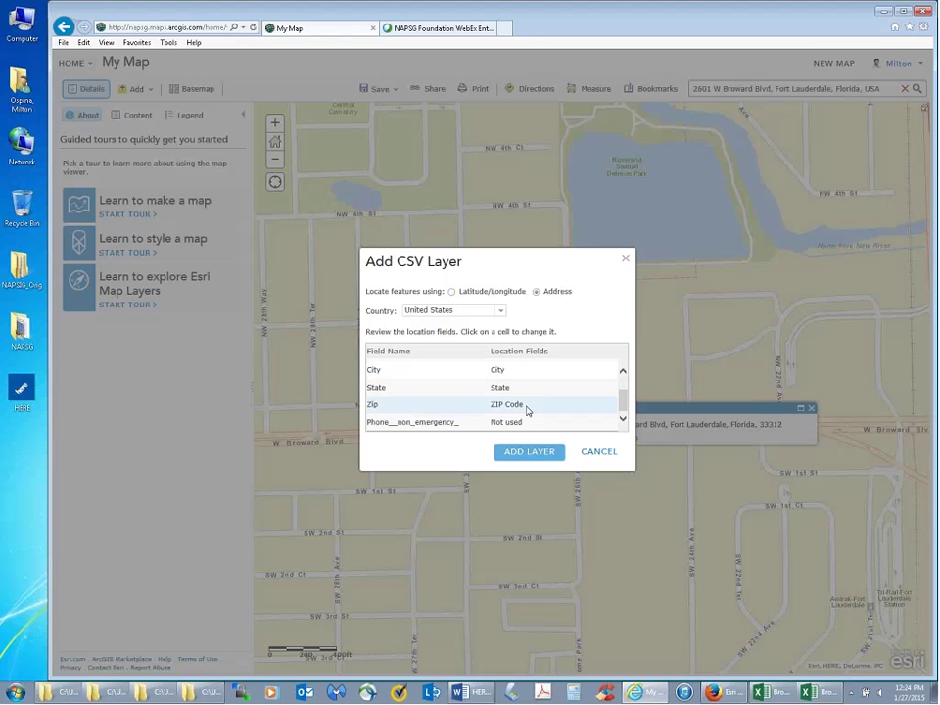
- Check the City, State and Zip column headers, then add the sheriff offices as a map layer
mouse_move(808, 692)
left_click(814, 650)
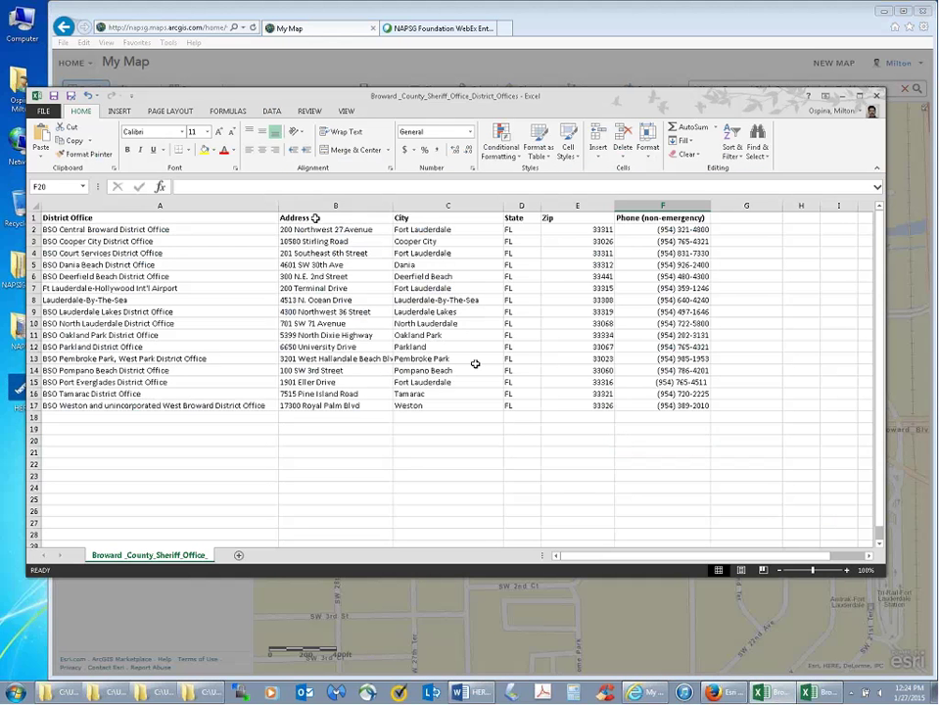
left_click(431, 218)
left_click(521, 217)
left_click(577, 217)
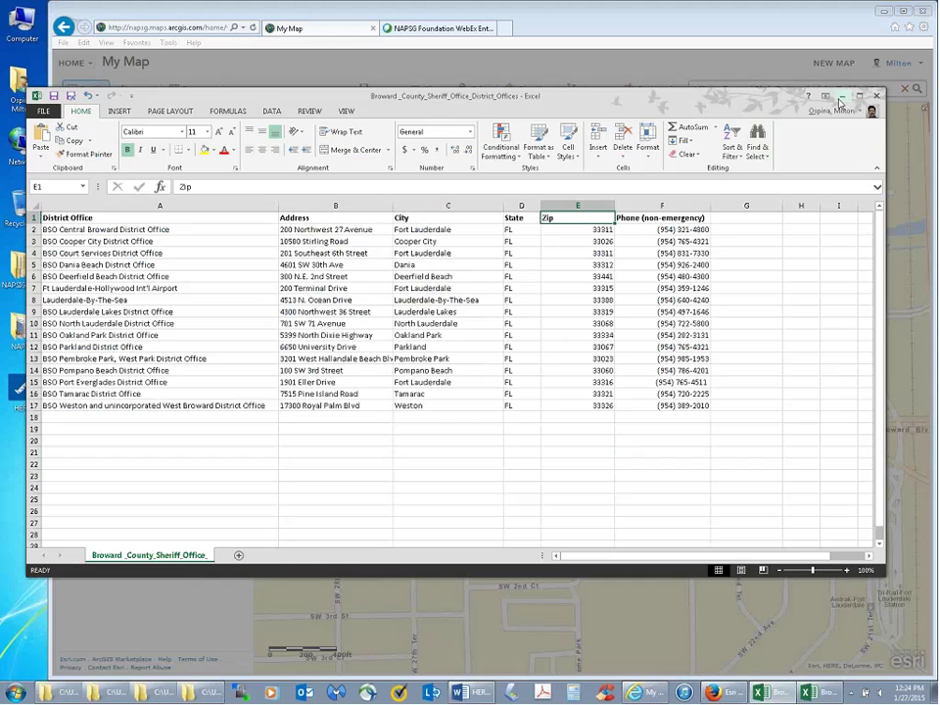
left_click(840, 98)
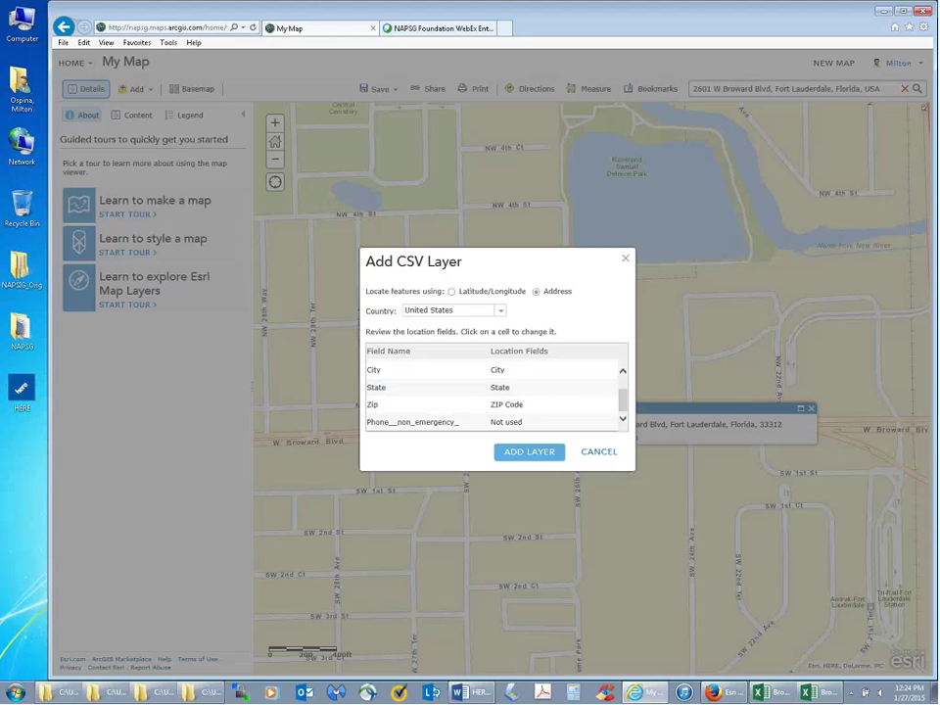
left_click(525, 452)
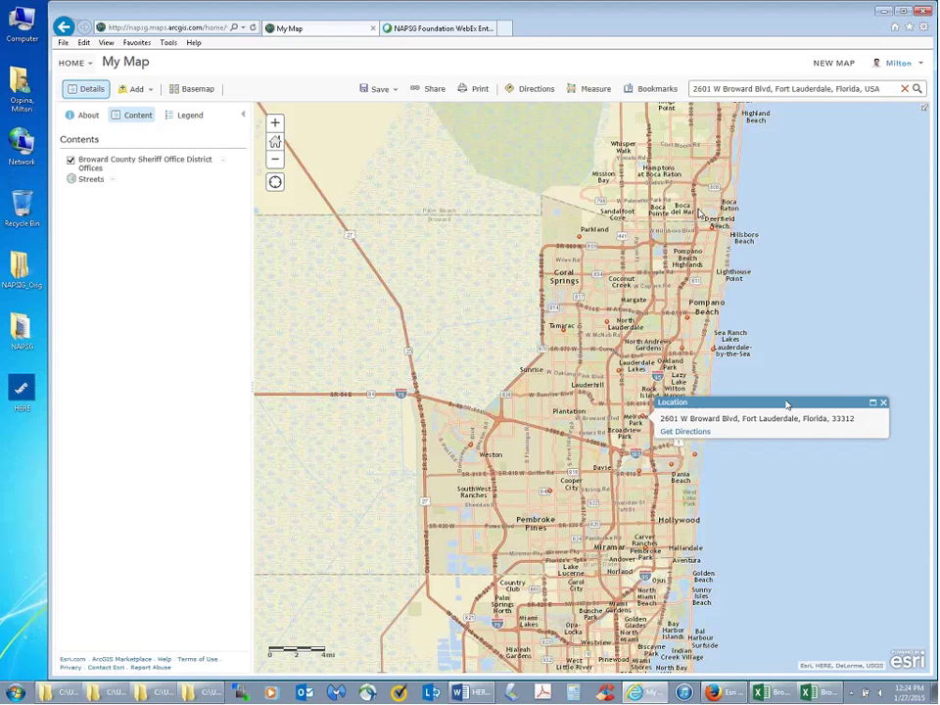
- Close the Location popup and zoom in and out to view all sheriff office points in Broward County
left_click(882, 403)
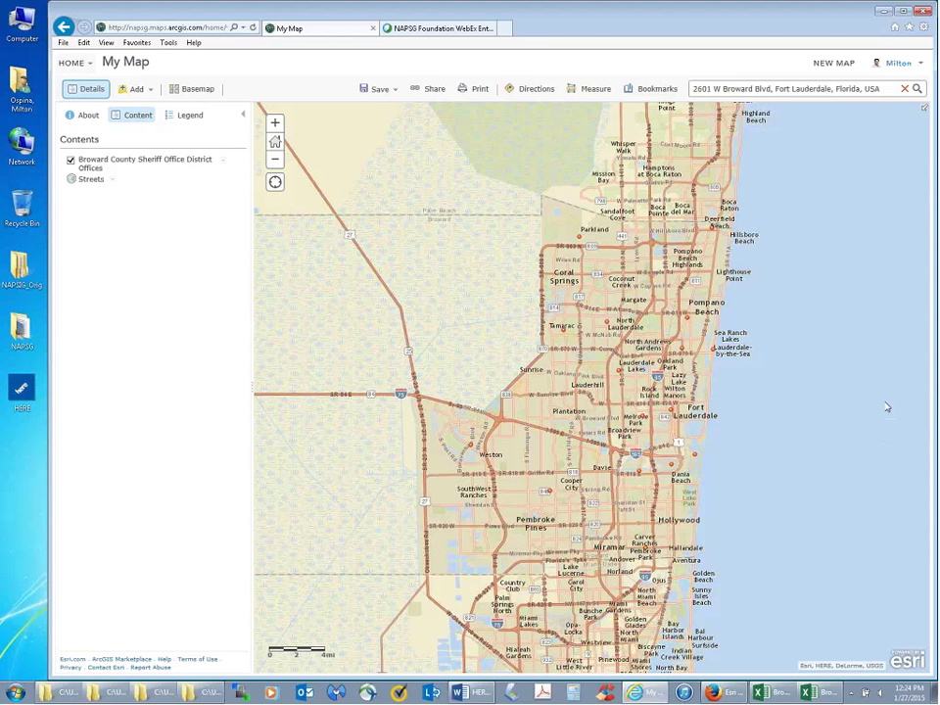
scroll(599, 325, "up", 3)
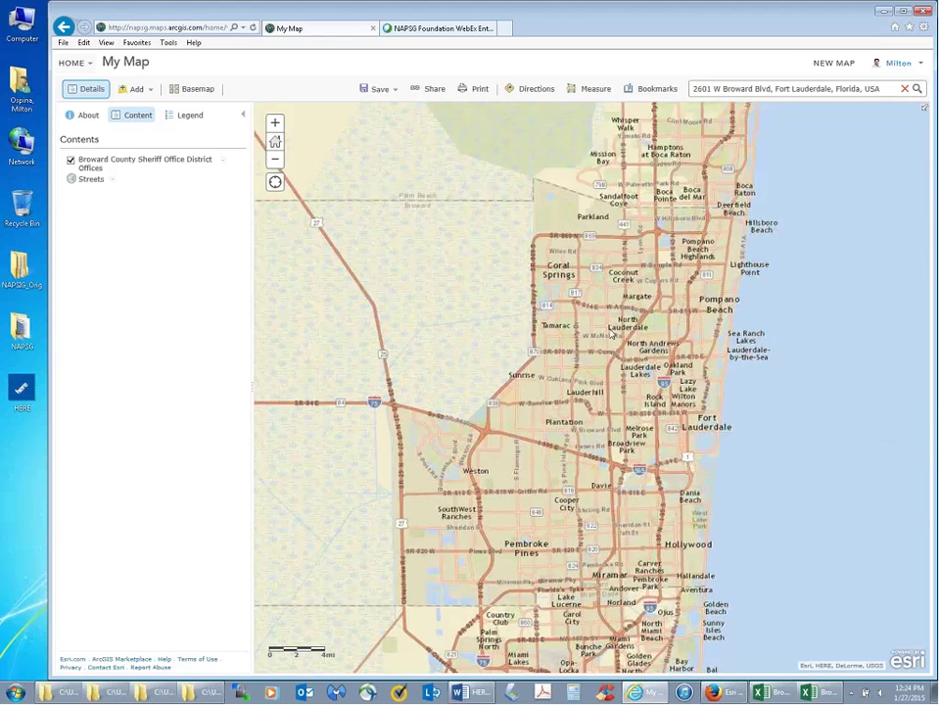
scroll(602, 323, "up", 2)
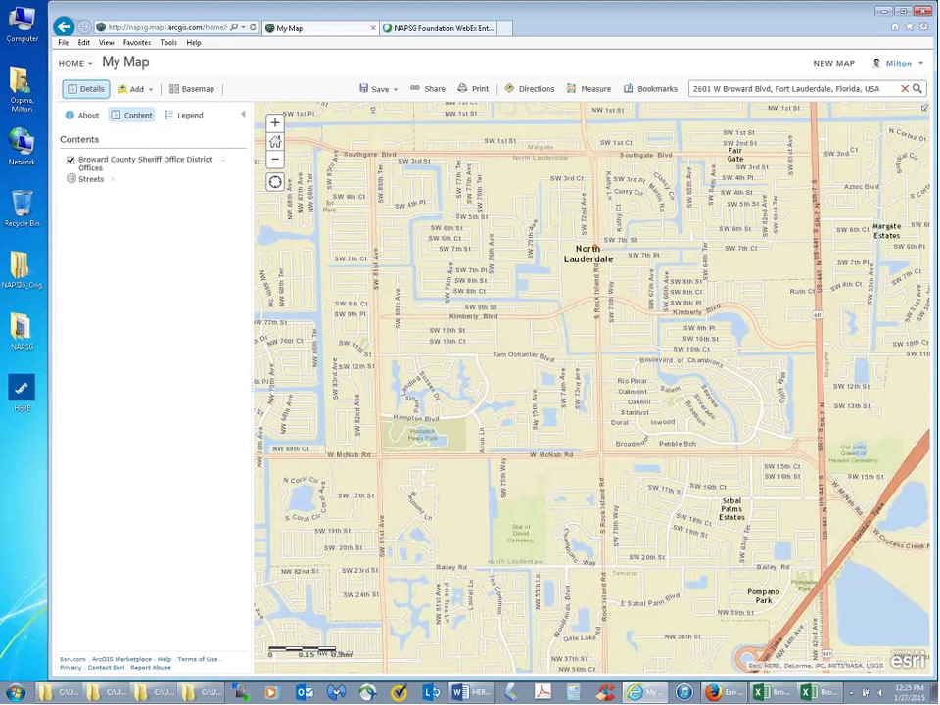
scroll(588, 286, "down", 1)
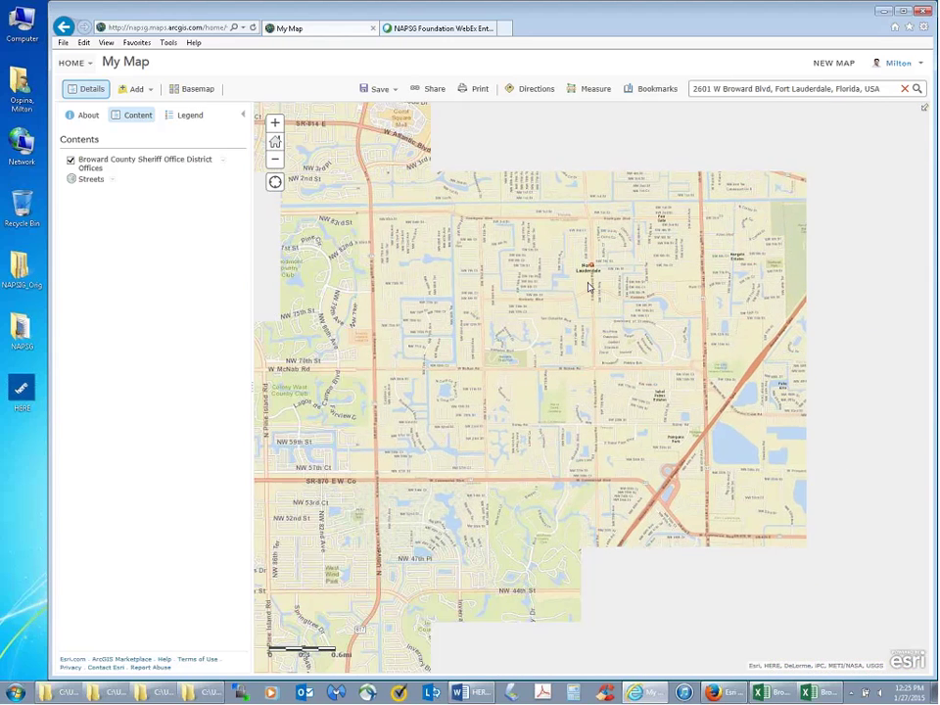
scroll(589, 286, "down", 2)
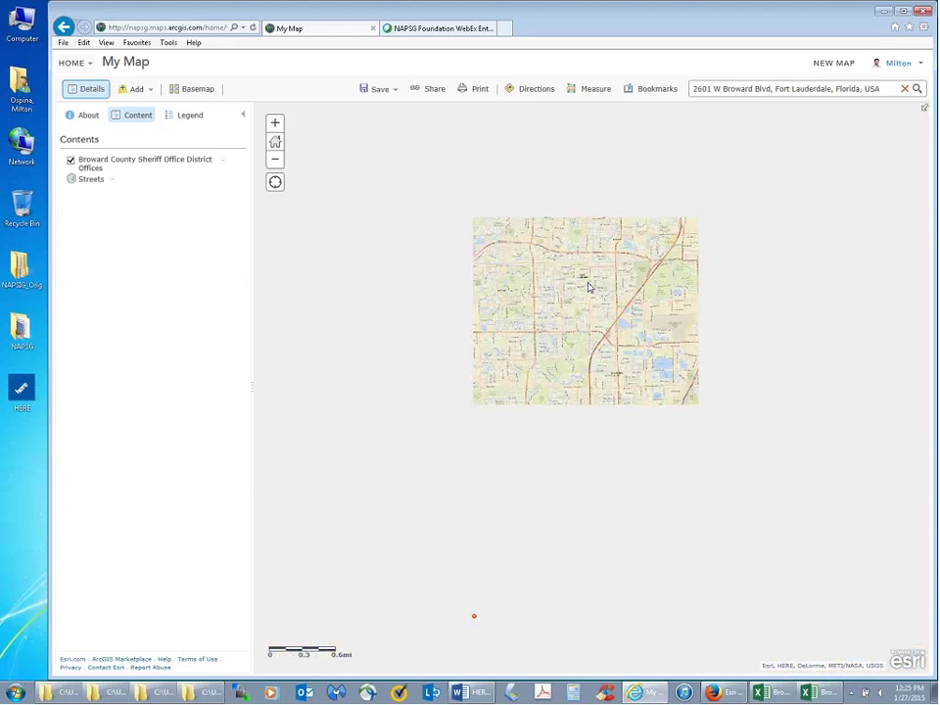
scroll(588, 286, "down", 1)
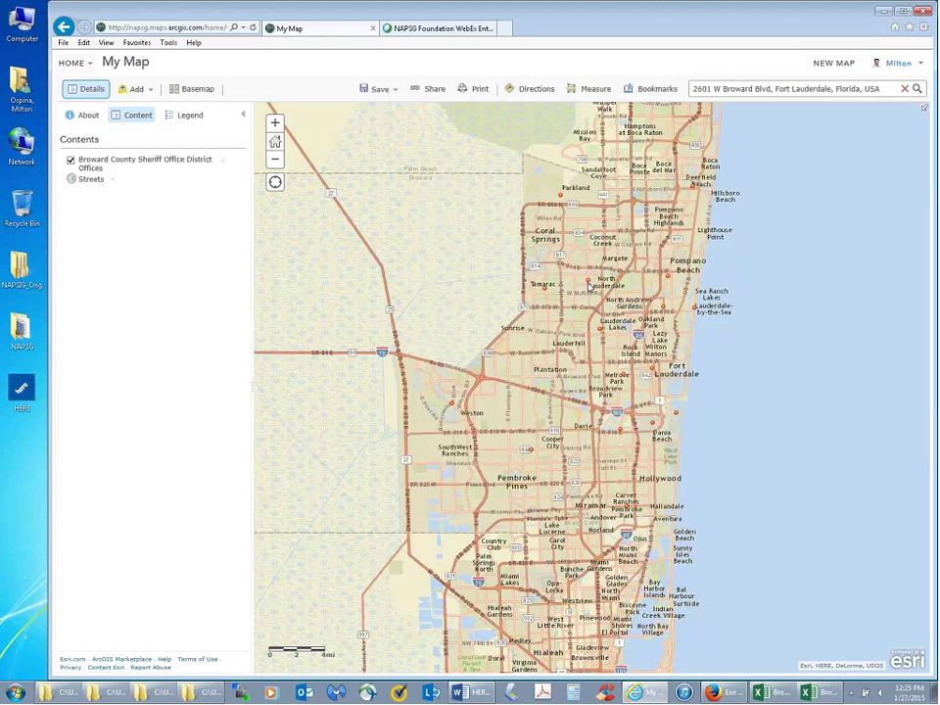
scroll(589, 286, "down", 1)
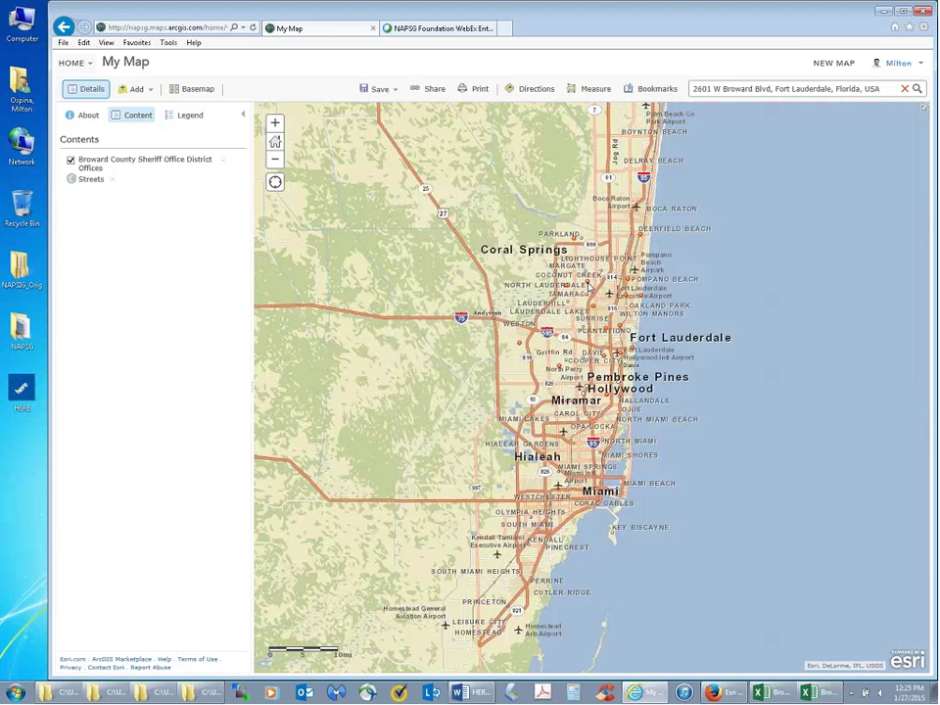
scroll(588, 286, "up", 1)
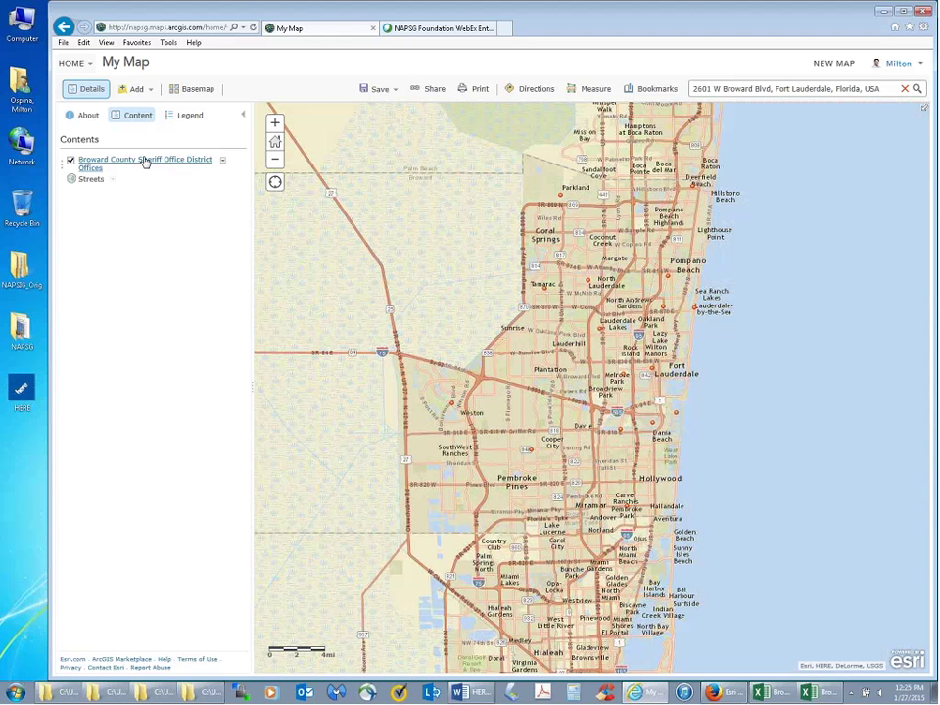
- Open the Geocoding Exercise folder via NAPSG_Orig and show the 18-station fire rescue spreadsheet
double_click(19, 270)
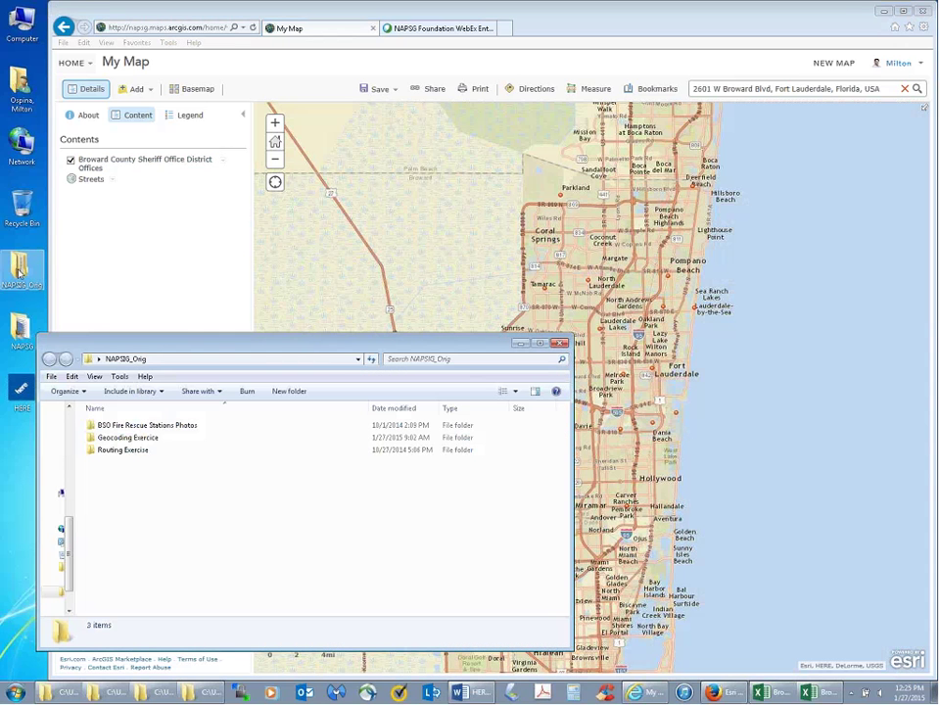
double_click(134, 441)
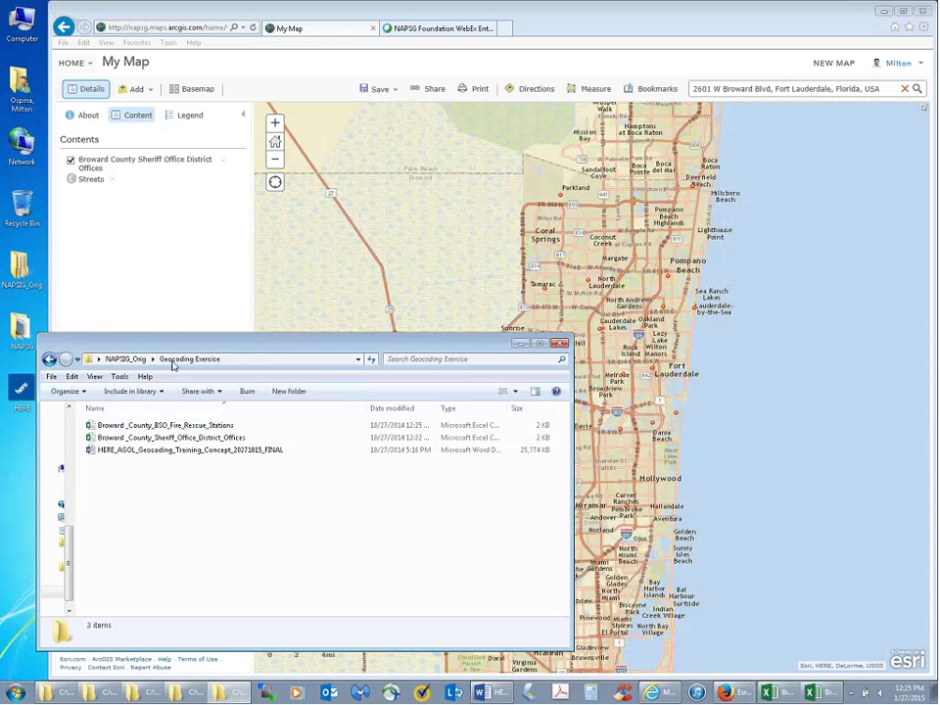
left_click_drag(172, 345, 144, 360)
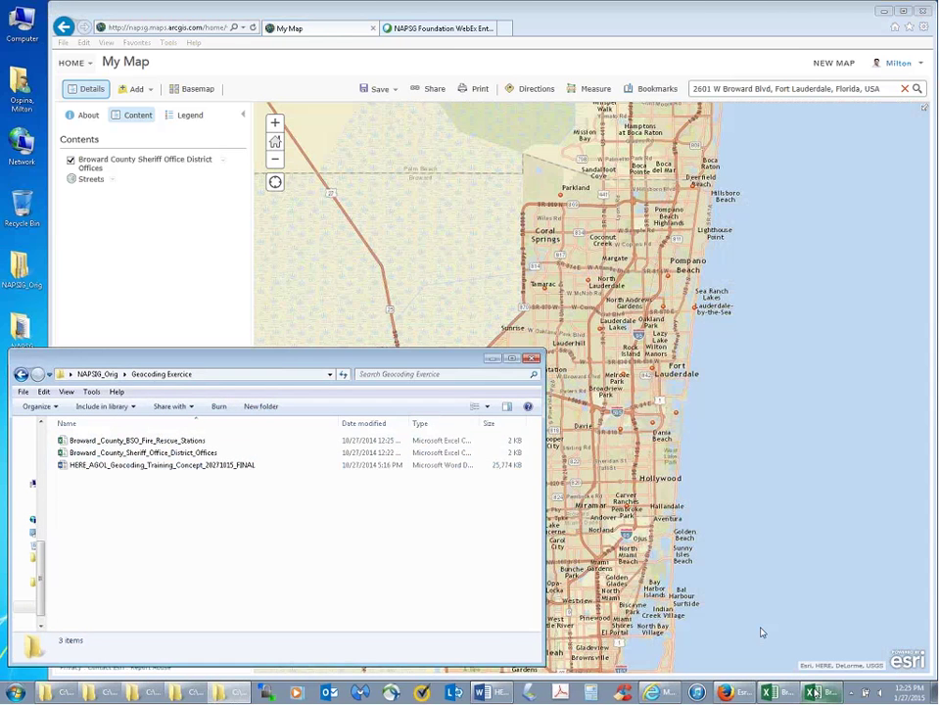
left_click(812, 693)
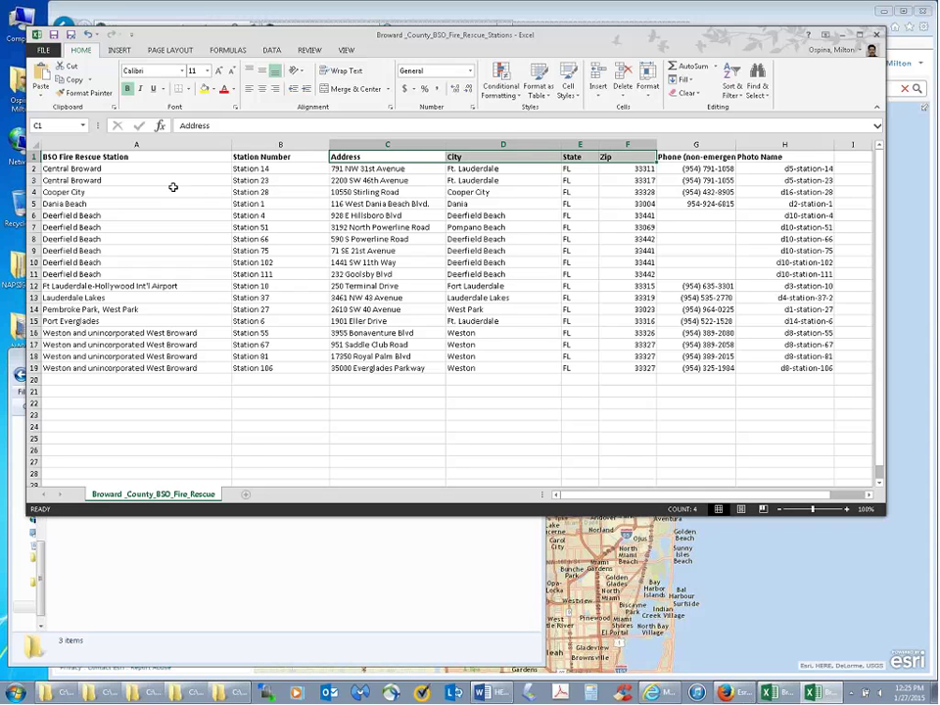
- Review the BSO Fire Rescue Station and Station Number headers, then minimize the workbook
left_click(99, 156)
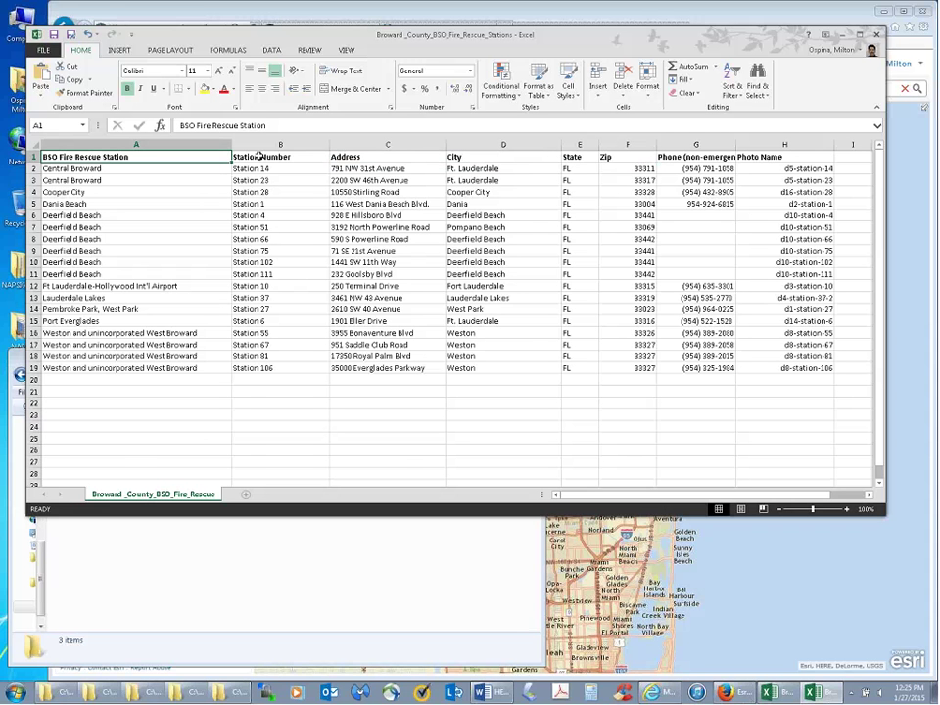
left_click(260, 157)
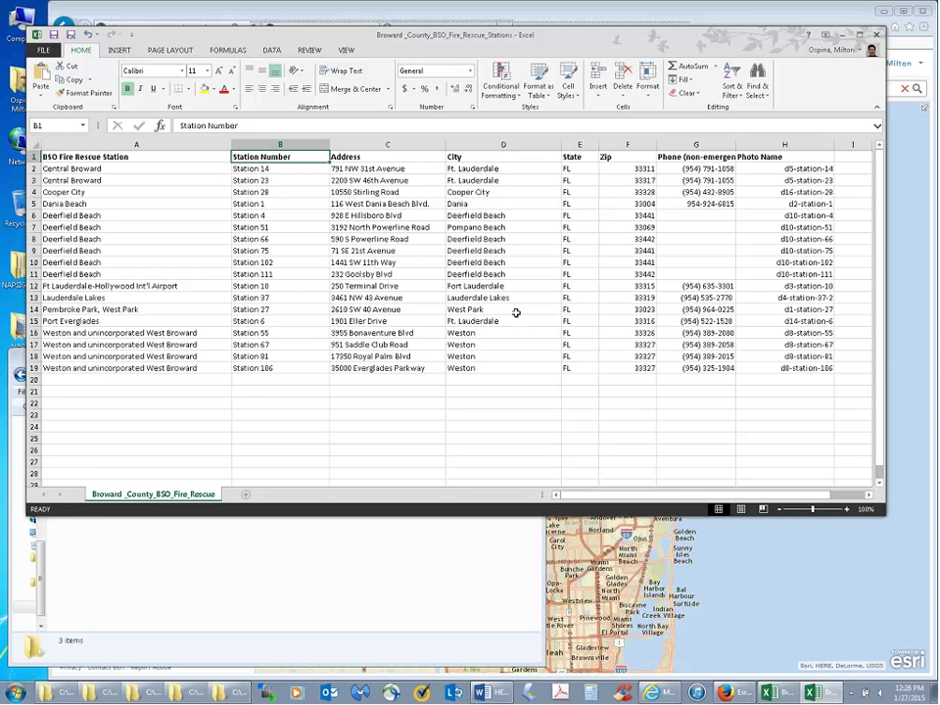
key("super+Down")
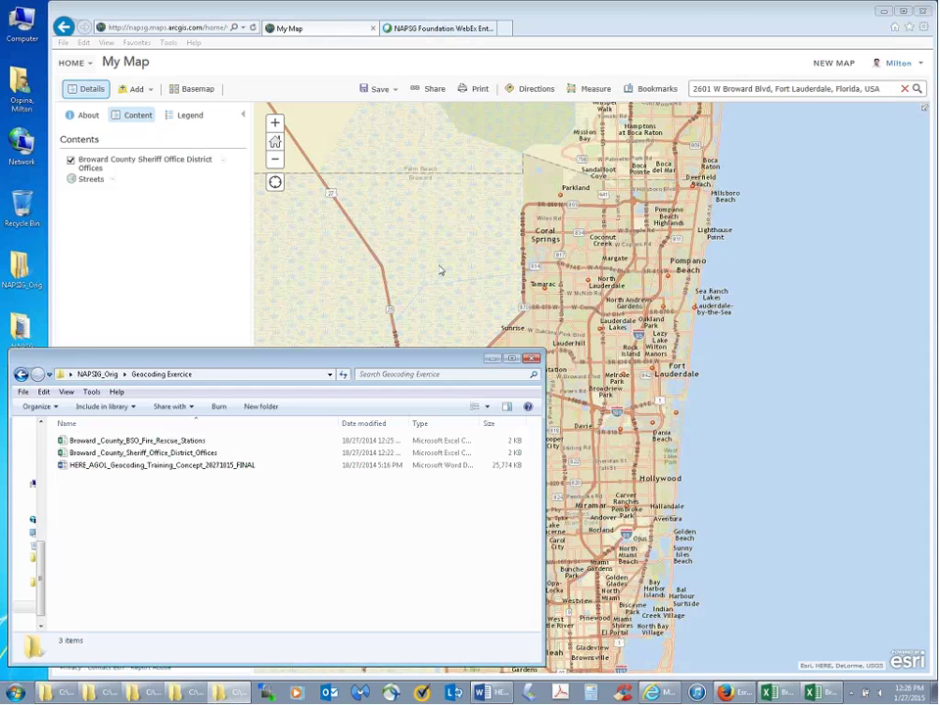
- Drag the Broward_County_BSO_Fire_Rescue_Stations CSV from the Geocoding Exercise folder onto the ArcGIS map
left_click(152, 443)
left_click_drag(152, 446, 595, 284)
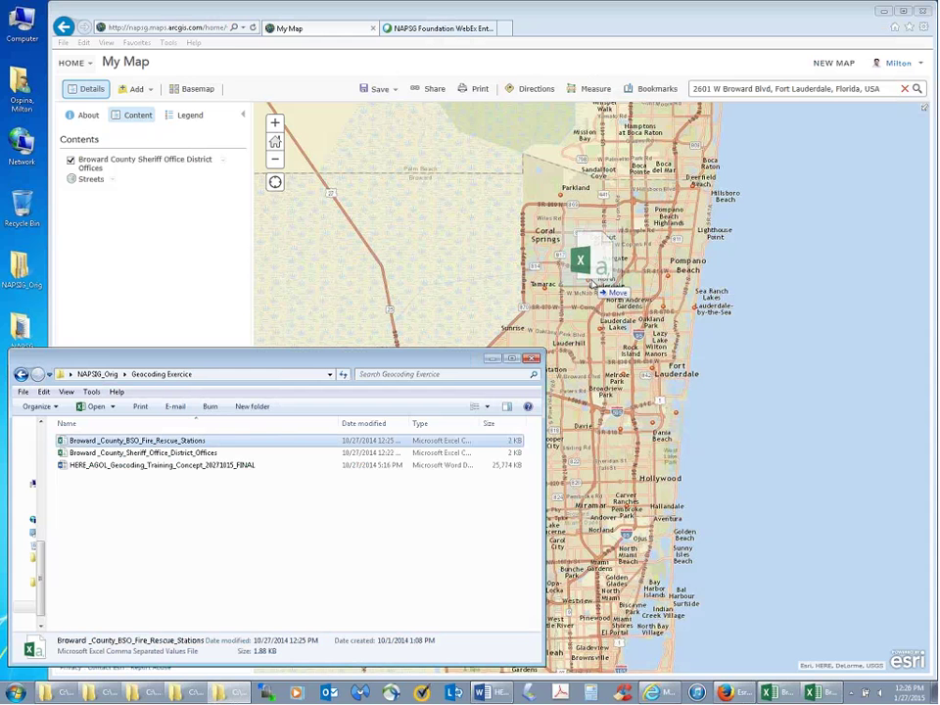
left_click_drag(597, 286, 590, 280)
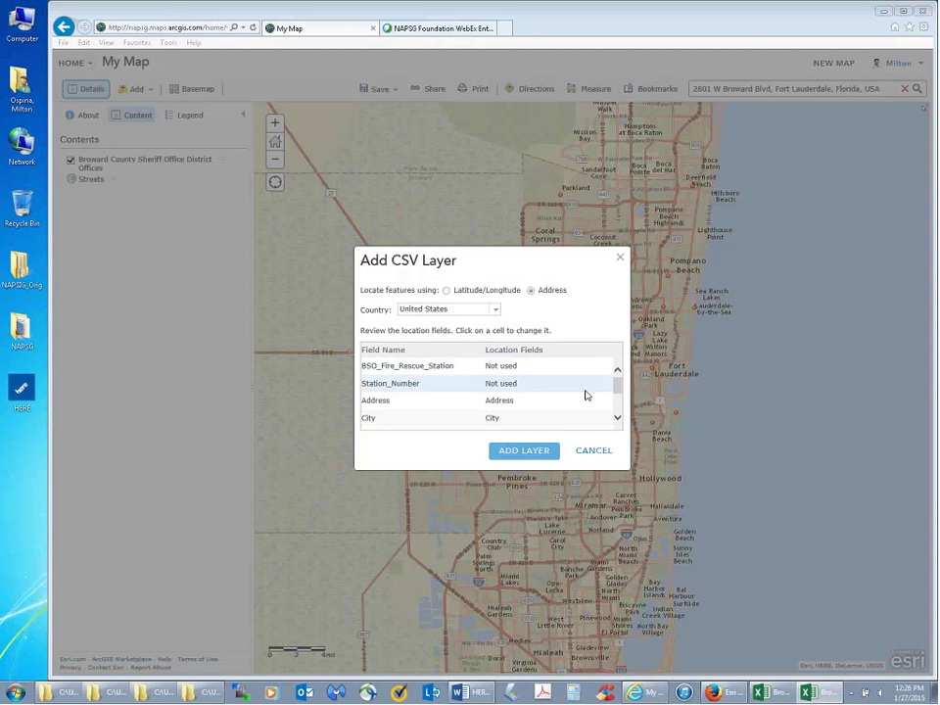
- Check the Address, City, State and Zip location fields, then add the fire rescue stations layer
left_click(618, 418)
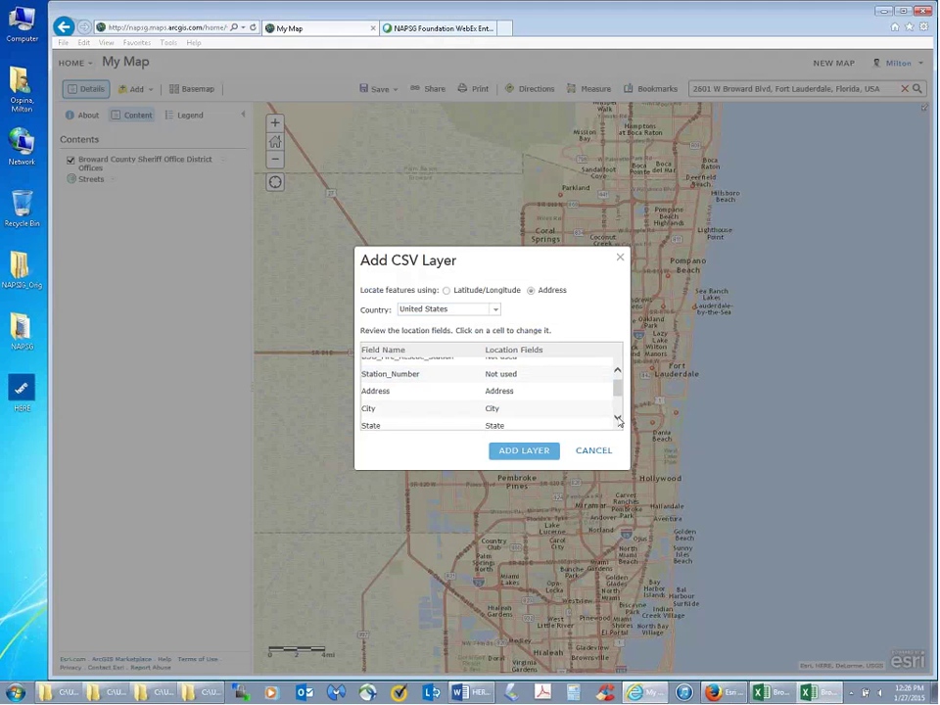
left_click(618, 418)
left_click(618, 418)
left_click(618, 418)
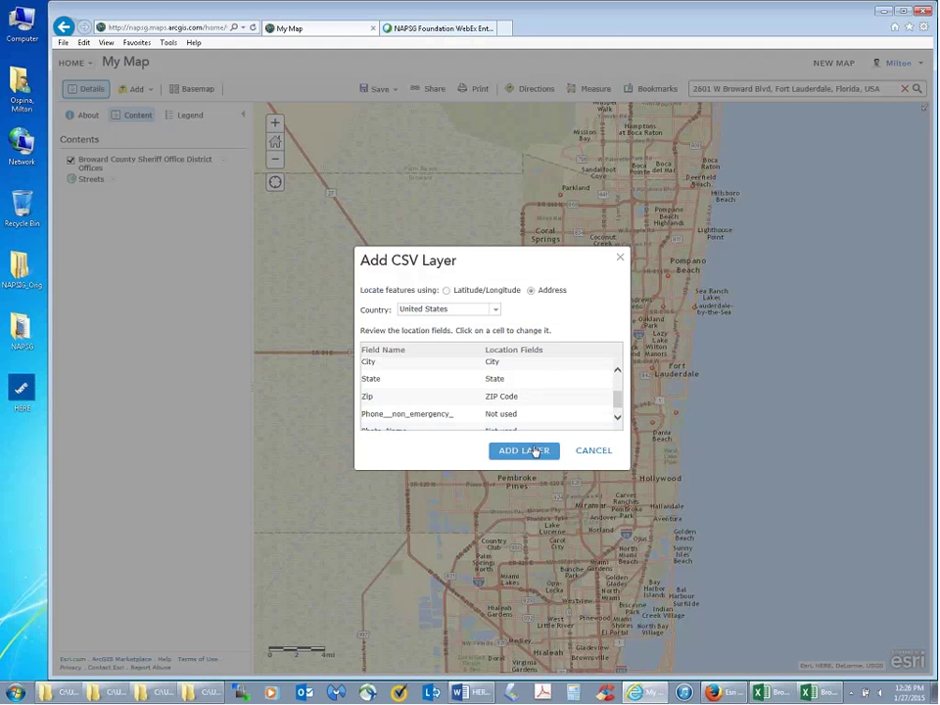
left_click(535, 452)
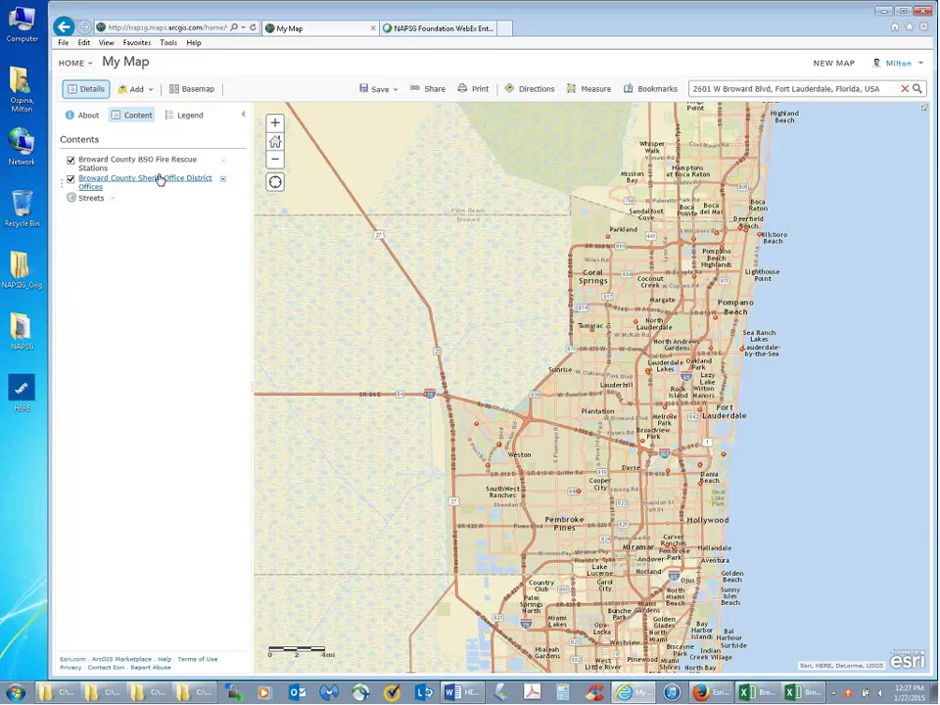
left_click(769, 693)
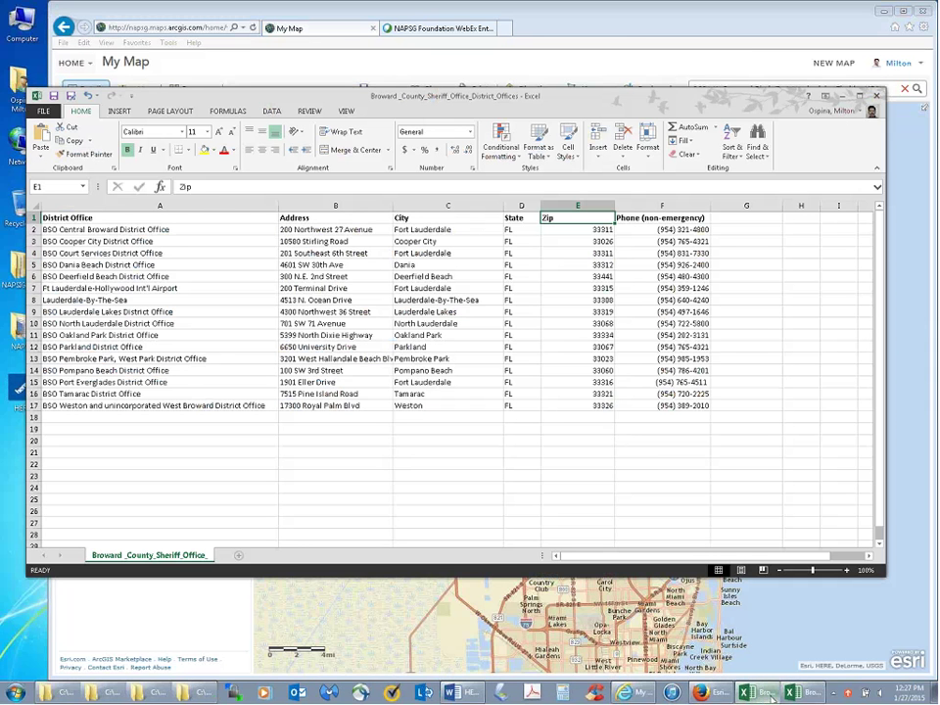
left_click(842, 96)
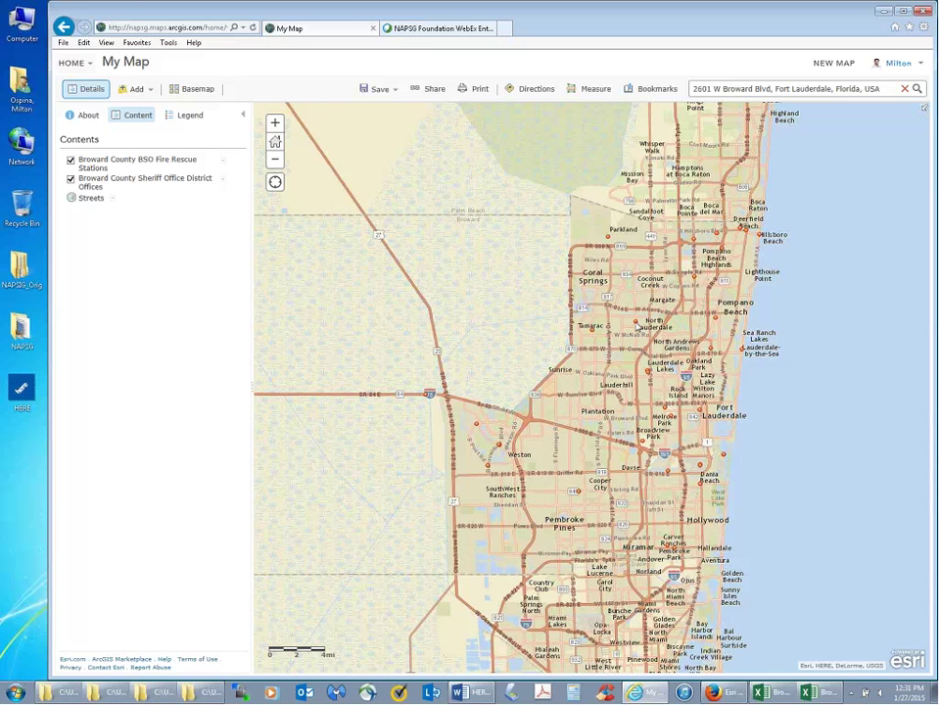
- Open the BSO North Lauderdale District Office popup and place the sheriff offices workbook over the map
left_click(637, 327)
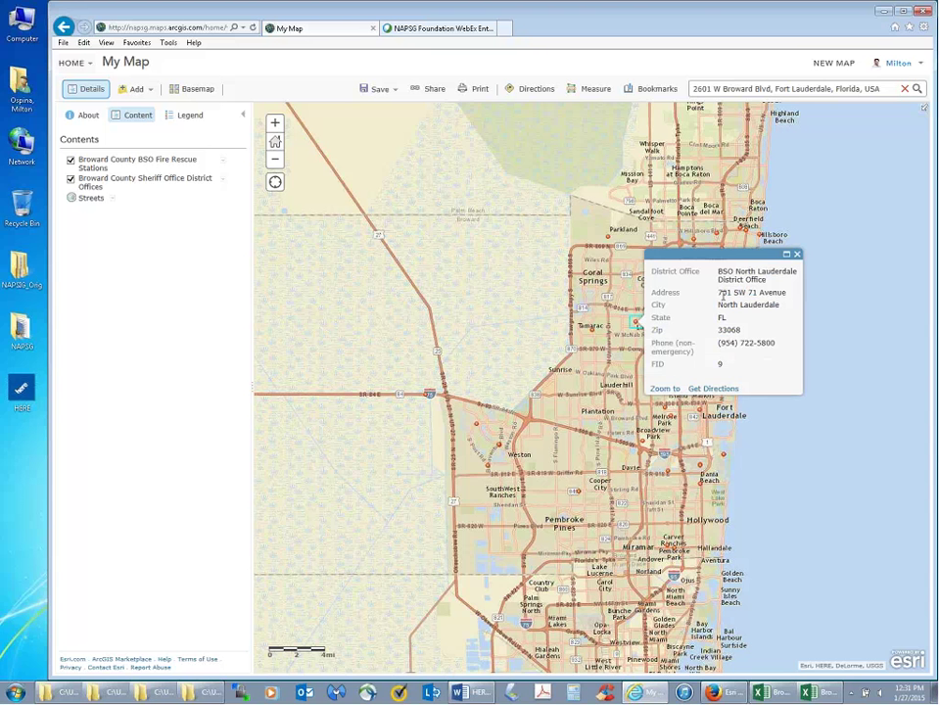
left_click(766, 694)
left_click_drag(446, 95, 452, 350)
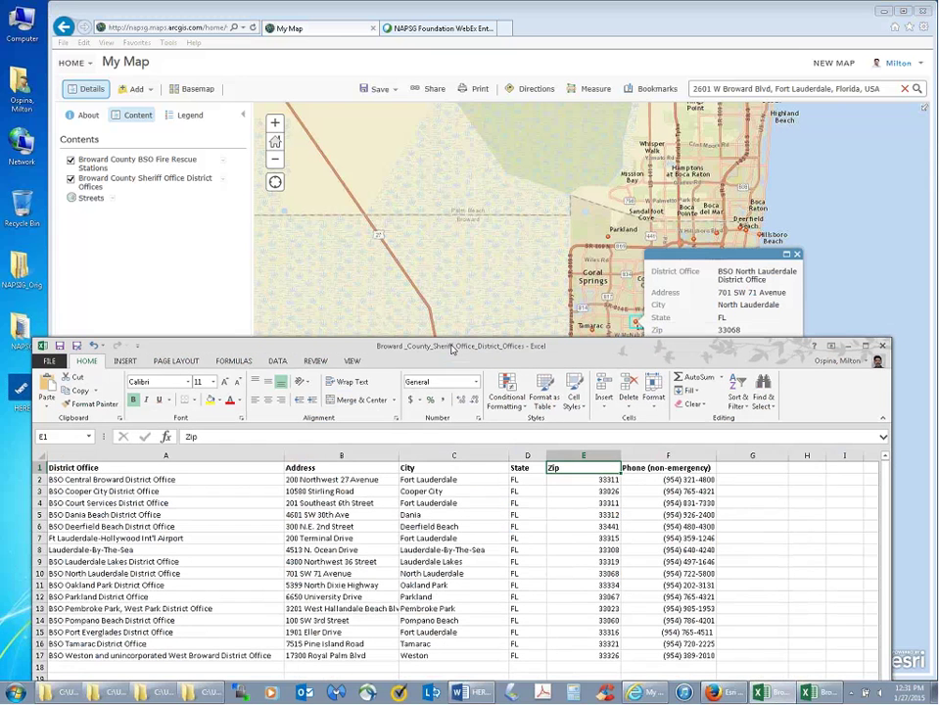
- Find the North Lauderdale office row at 701 SW 71 Avenue, check empty columns G and I, then minimize Excel
left_click(40, 573)
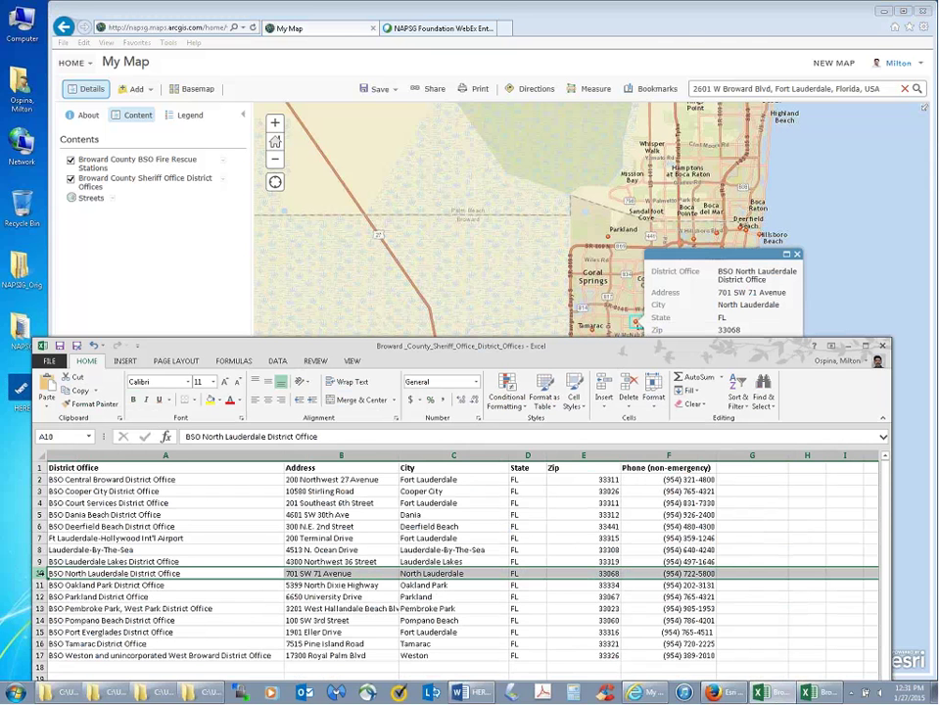
left_click(795, 457)
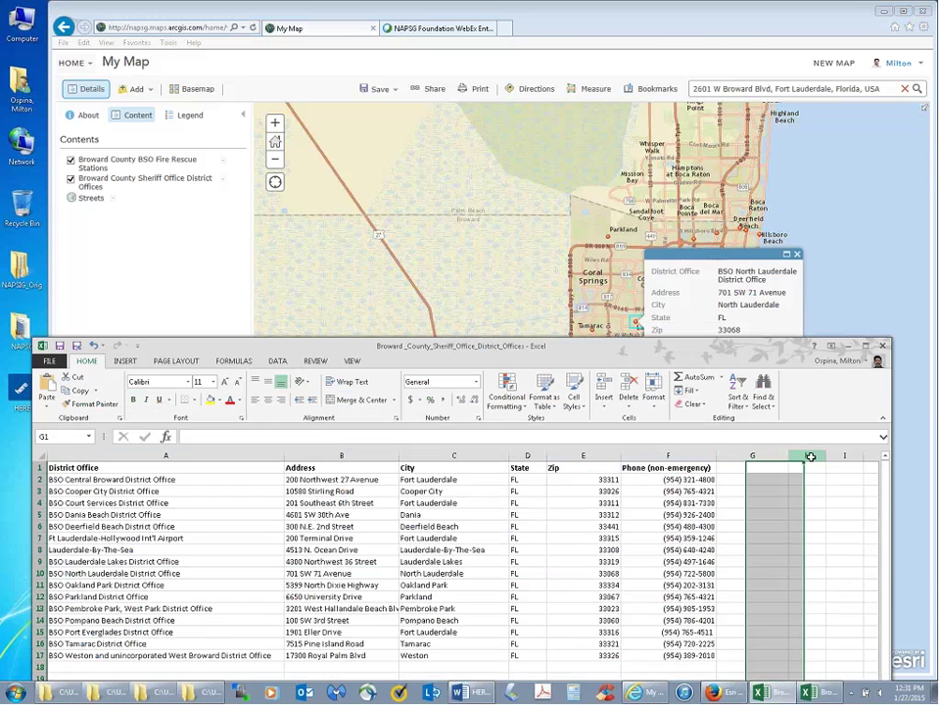
left_click(848, 456)
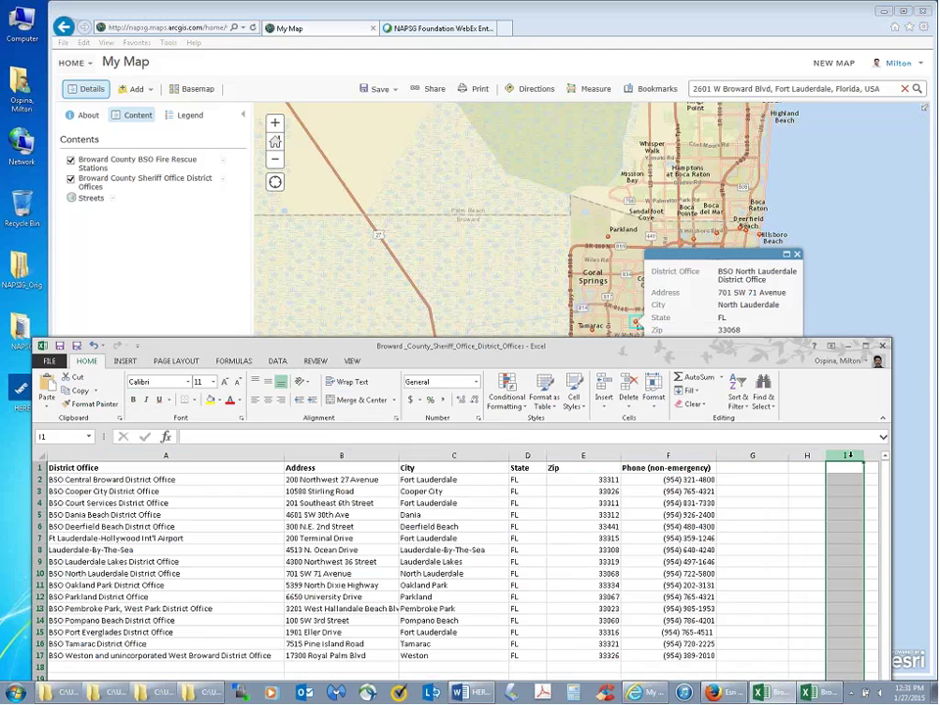
left_click(849, 346)
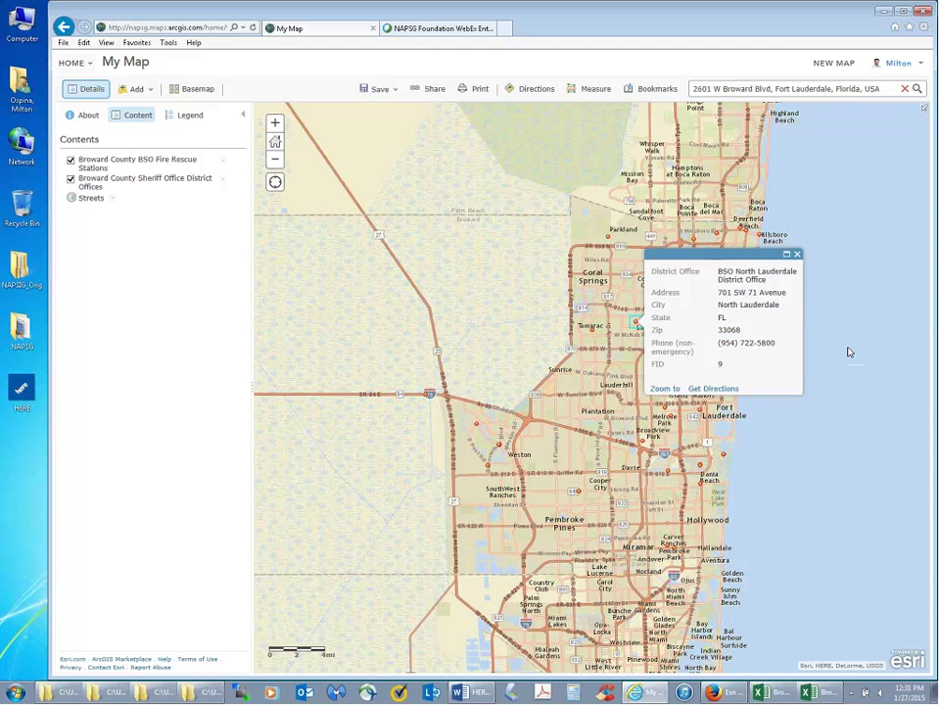
- Close the North Lauderdale popup and open the Fire Rescue Stations layer's options menu
left_click(797, 254)
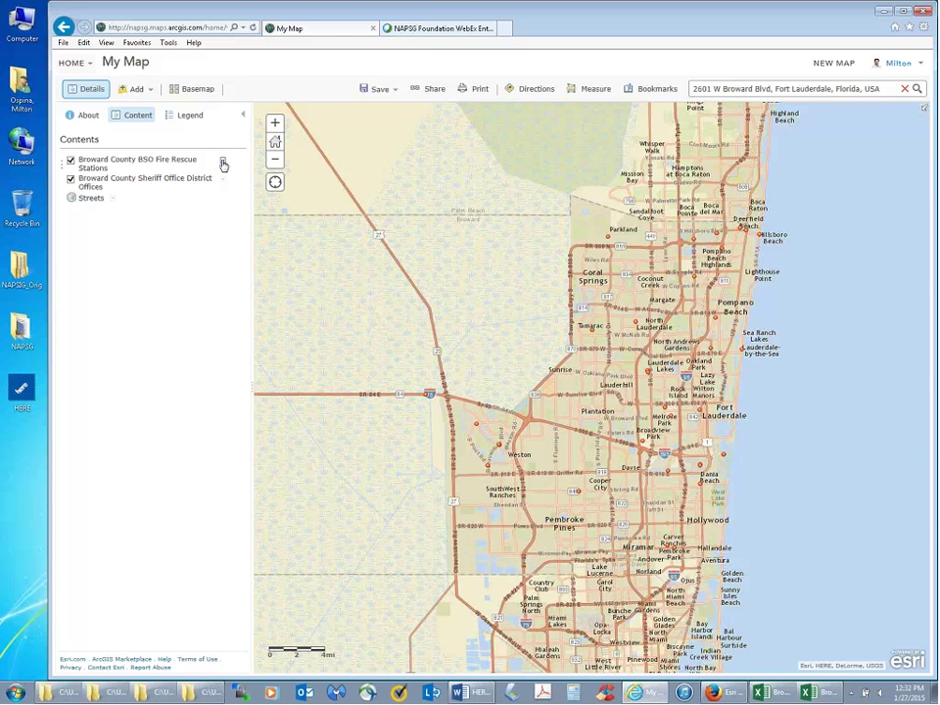
left_click(224, 163)
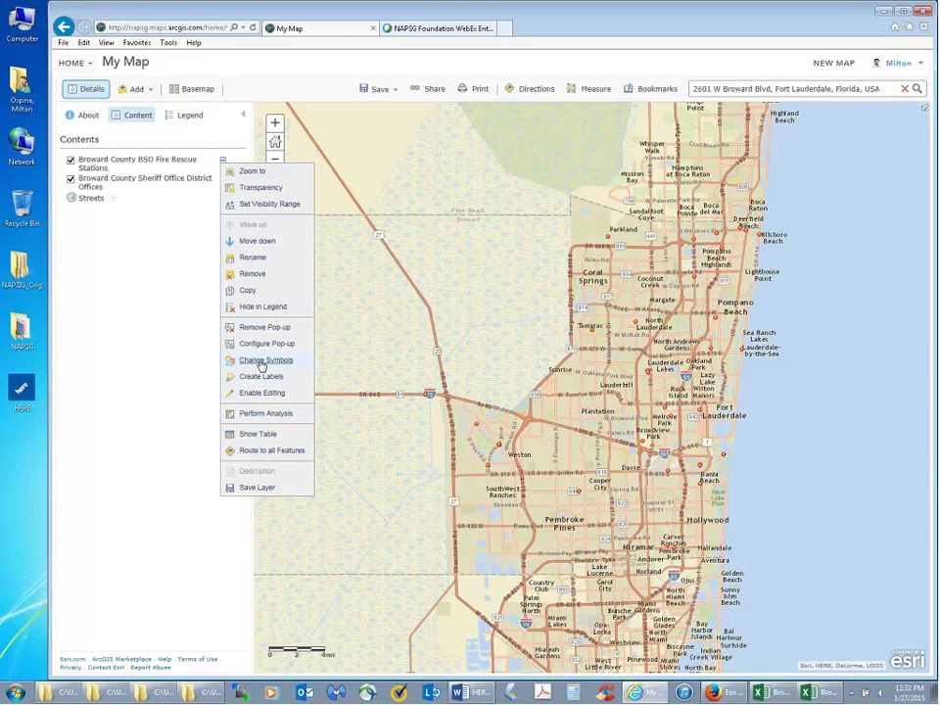
- Choose Change Symbols, keep one symbol for all stations, and open the Change Symbol picker
left_click(262, 361)
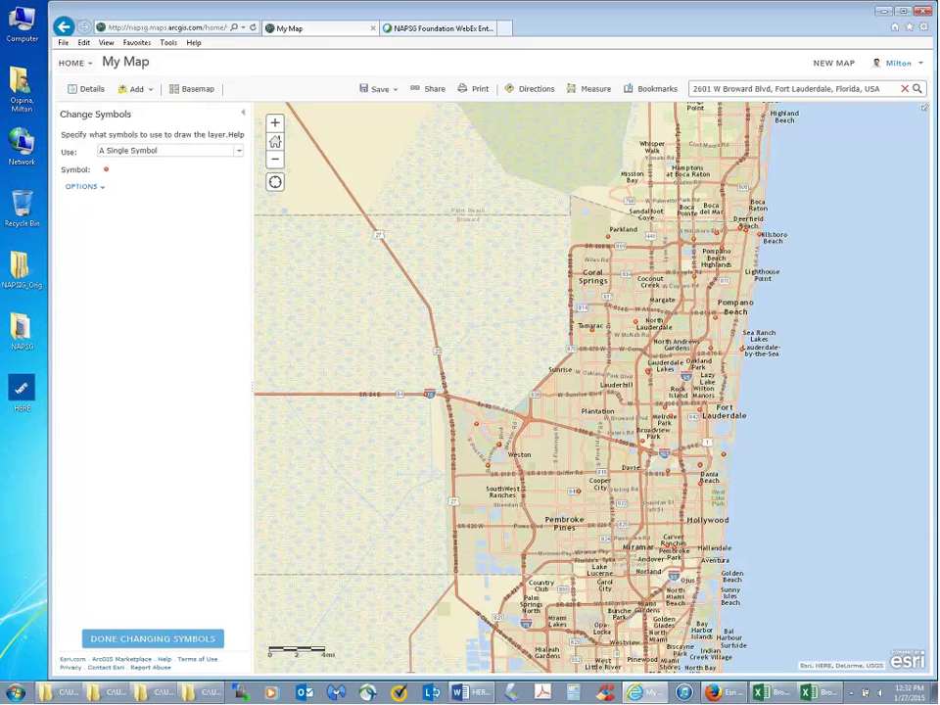
left_click(238, 154)
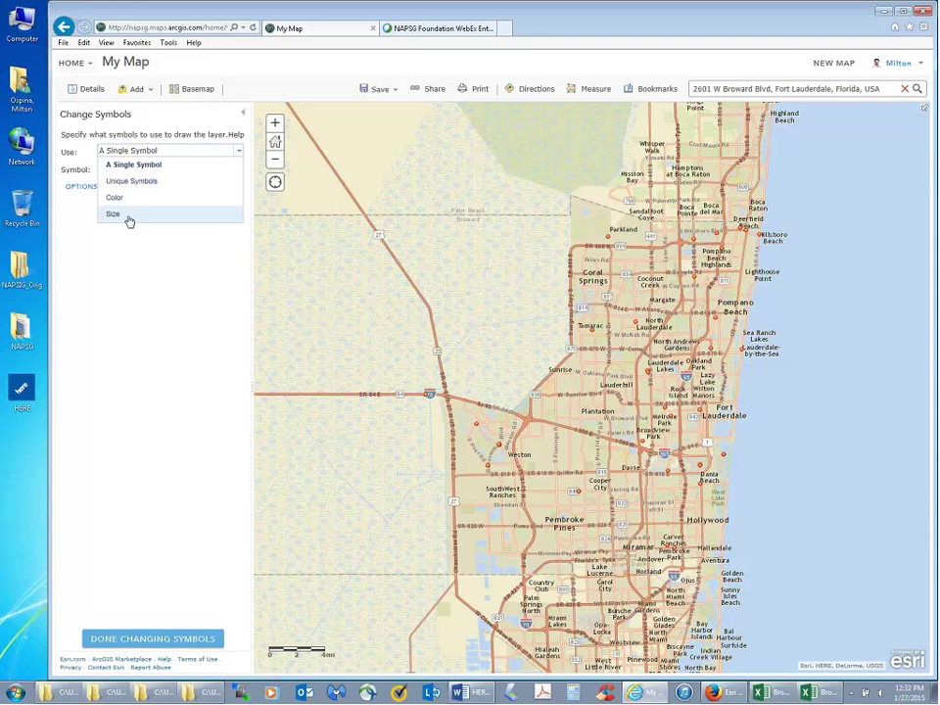
left_click(250, 266)
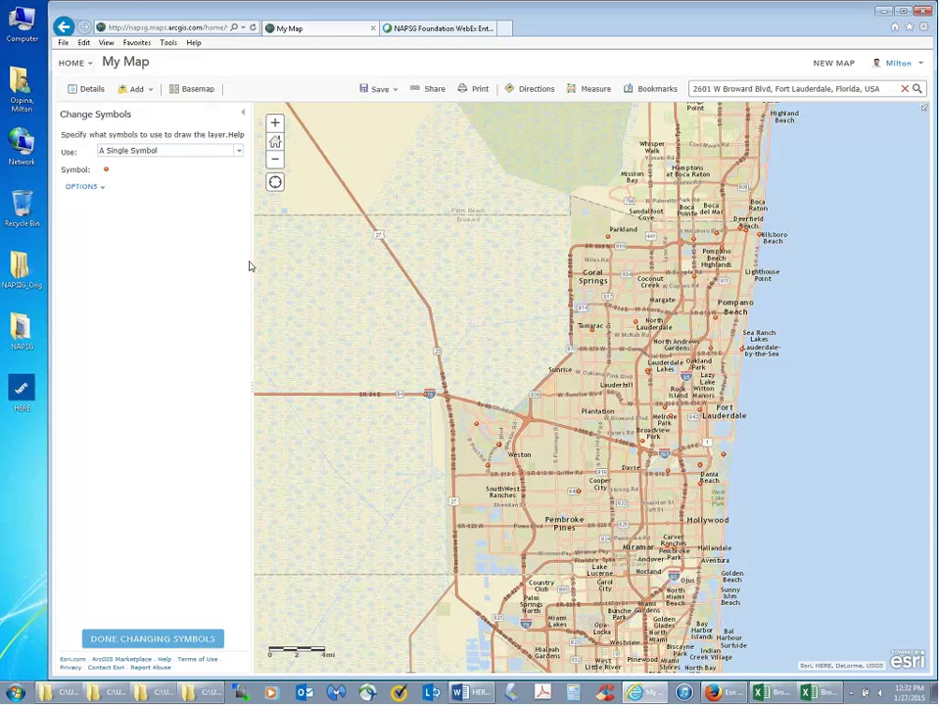
left_click(101, 190)
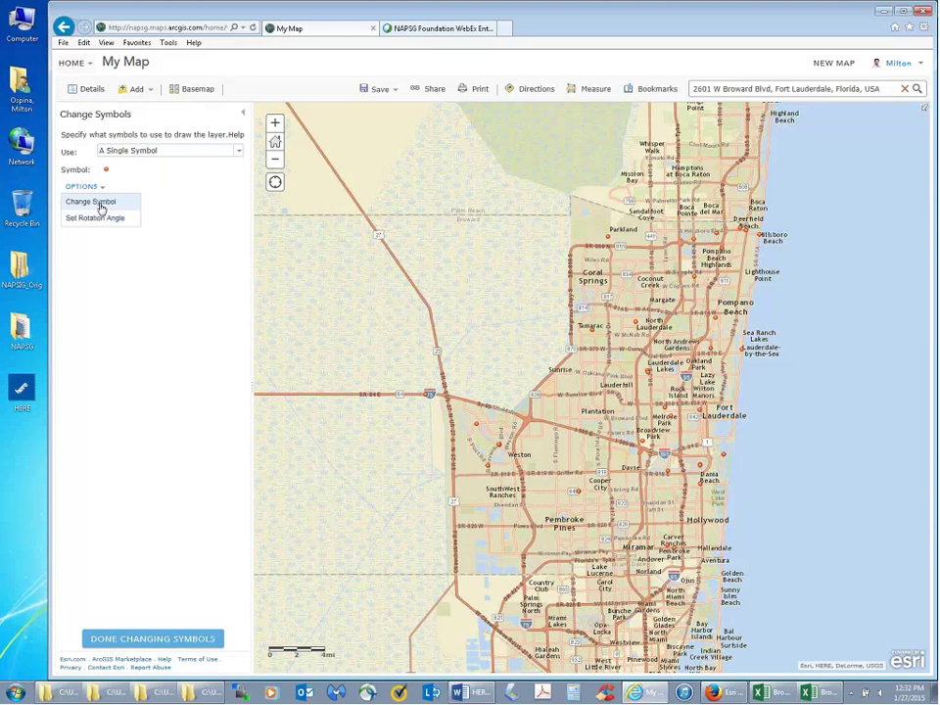
left_click(96, 201)
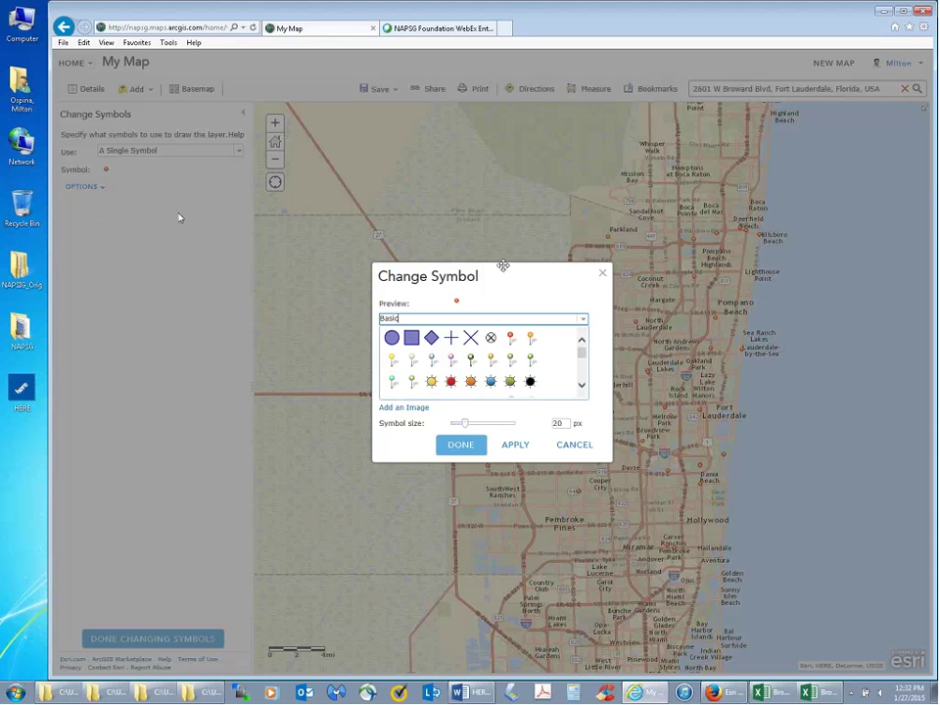
- Move the Change Symbol dialog up and expand its symbol category list
left_click_drag(502, 266, 477, 171)
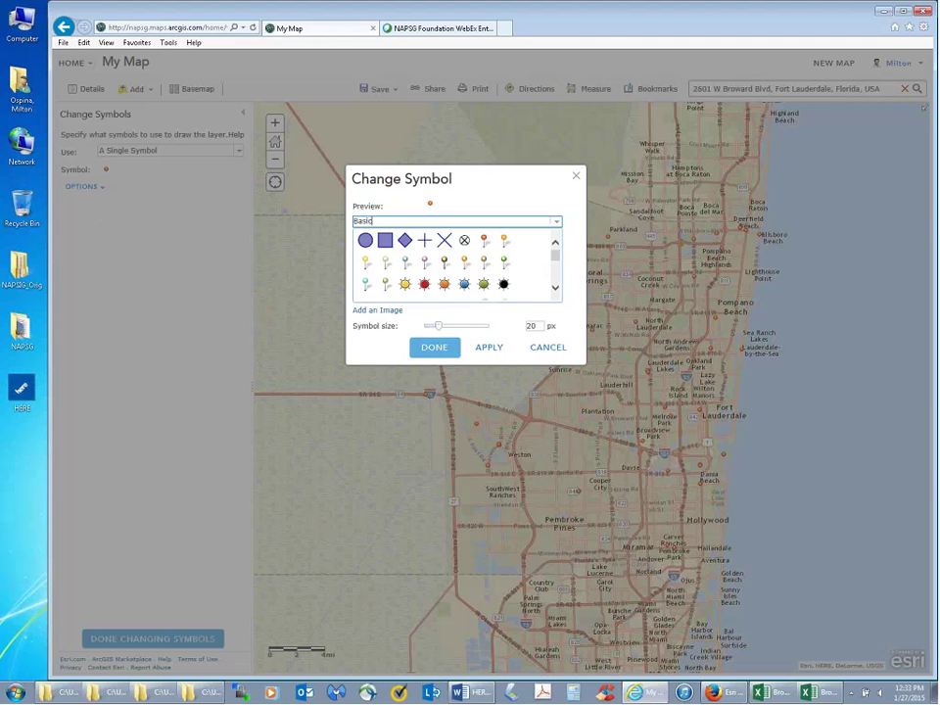
left_click(557, 223)
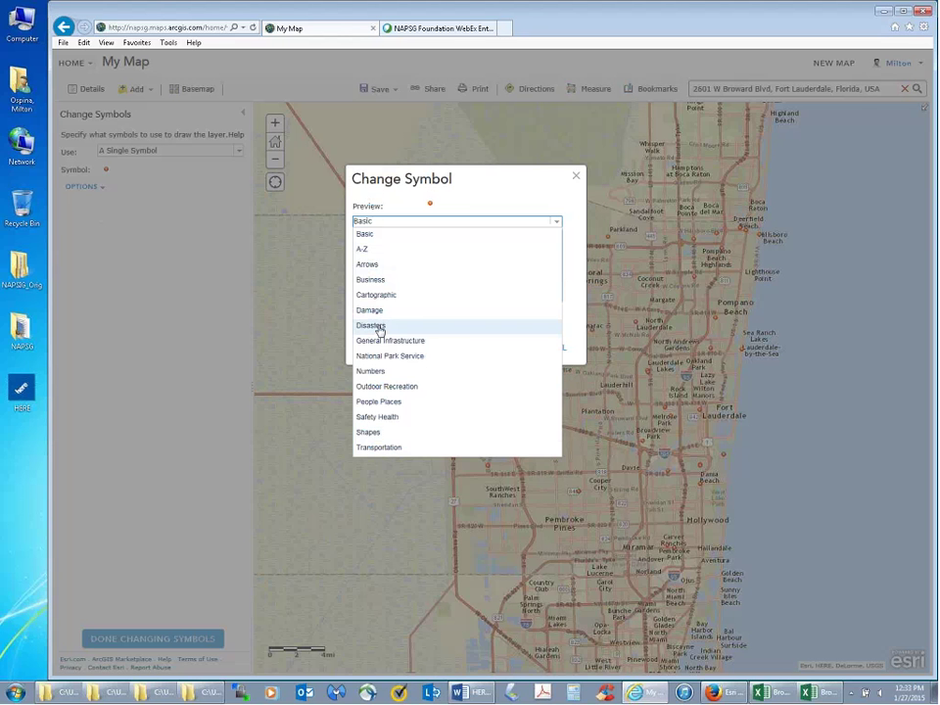
- Look through the Disasters symbols, then switch the category to Safety Health
left_click(379, 329)
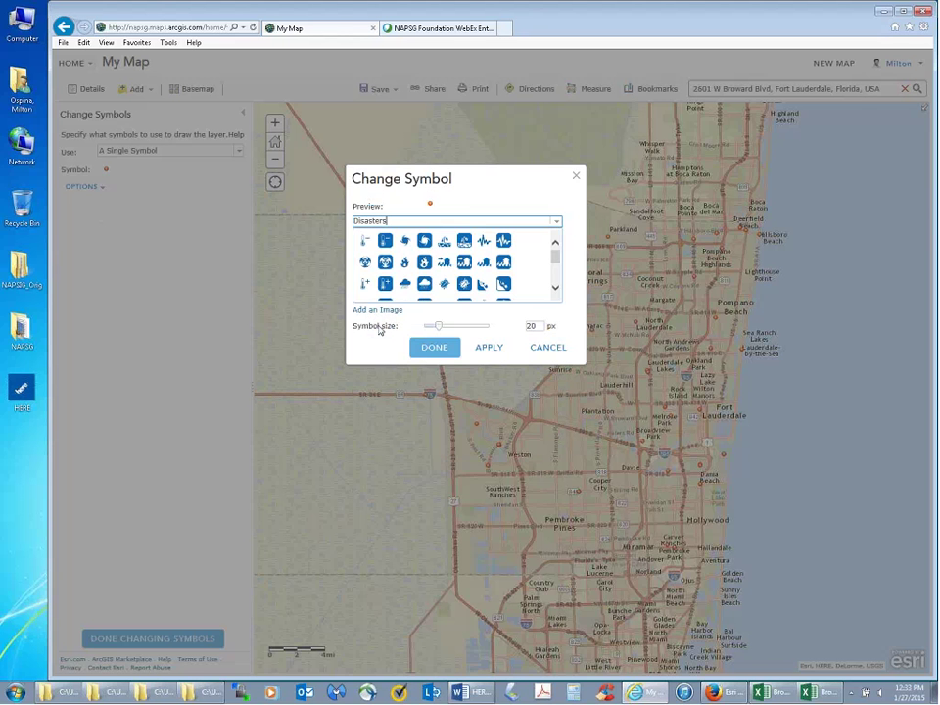
mouse_move(555, 258)
left_mouse_down()
mouse_move(558, 286)
mouse_move(558, 255)
left_mouse_up()
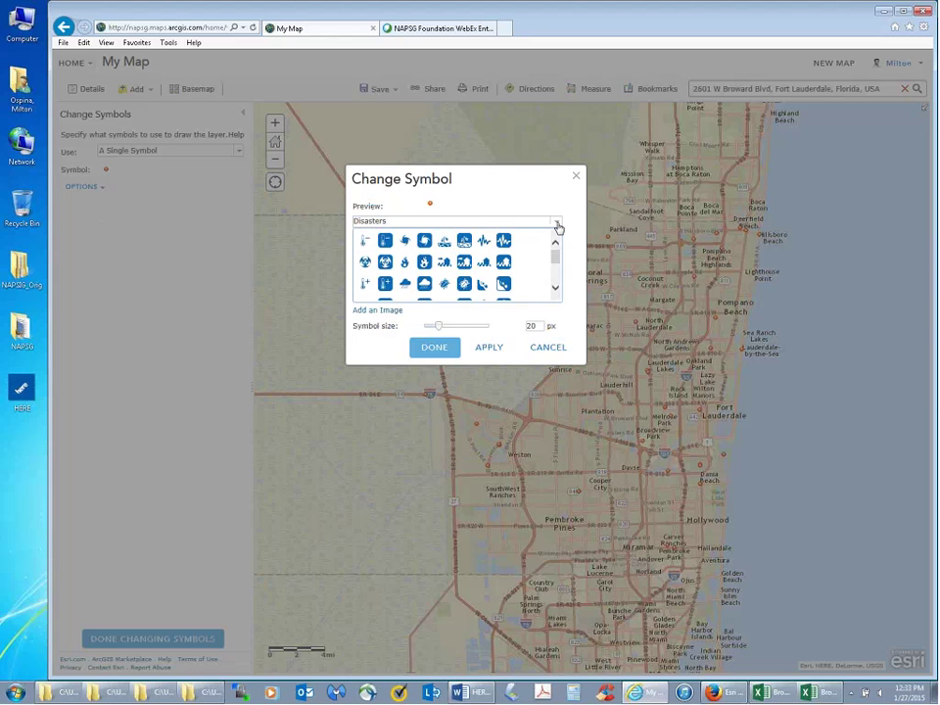
left_click(557, 224)
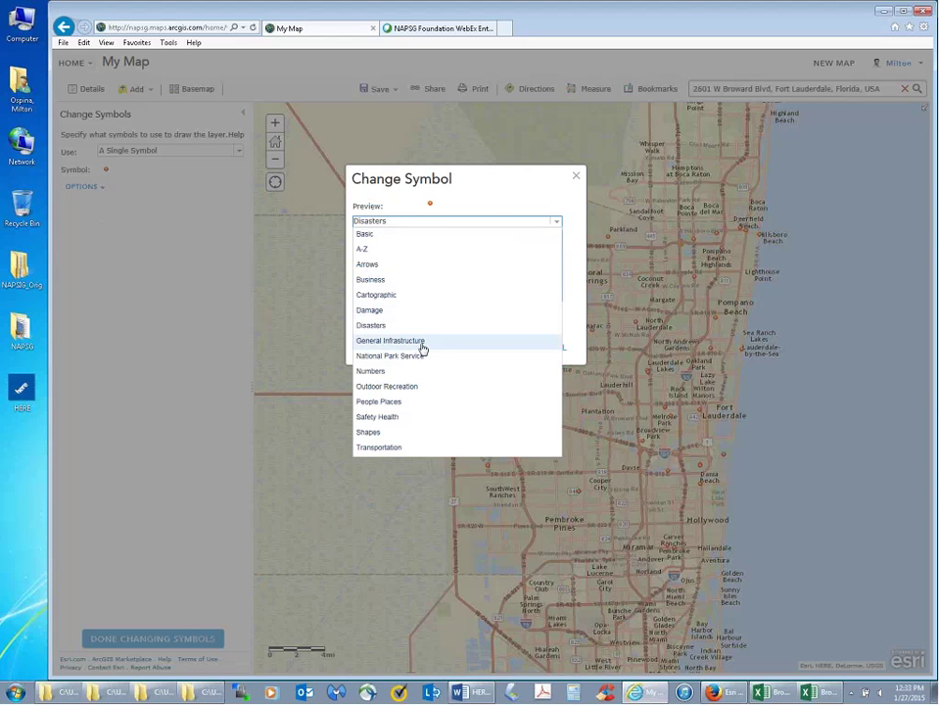
left_click(399, 417)
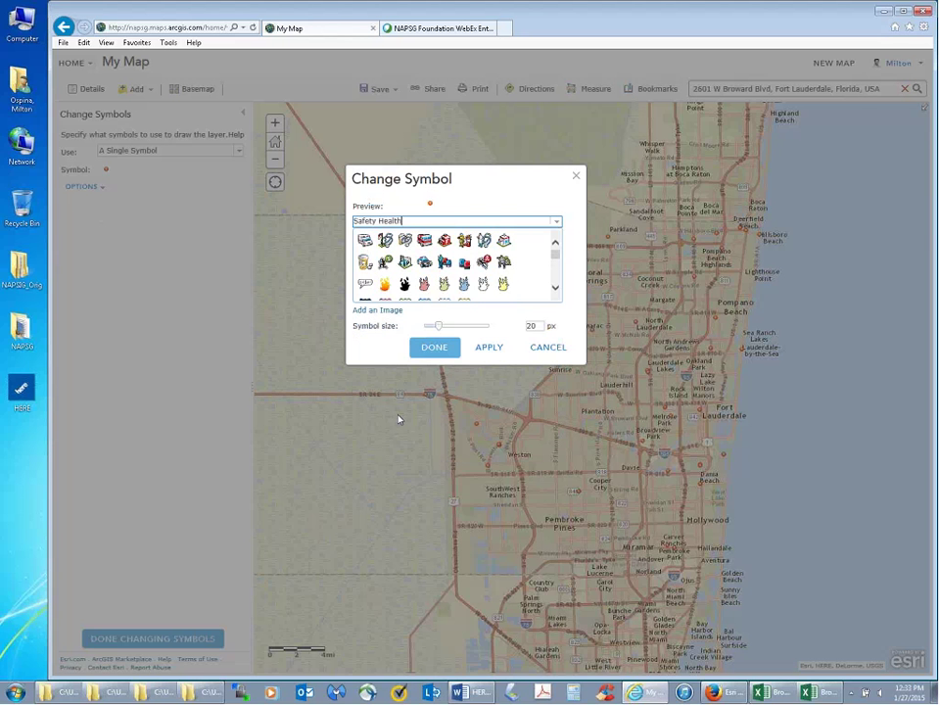
left_click(555, 264)
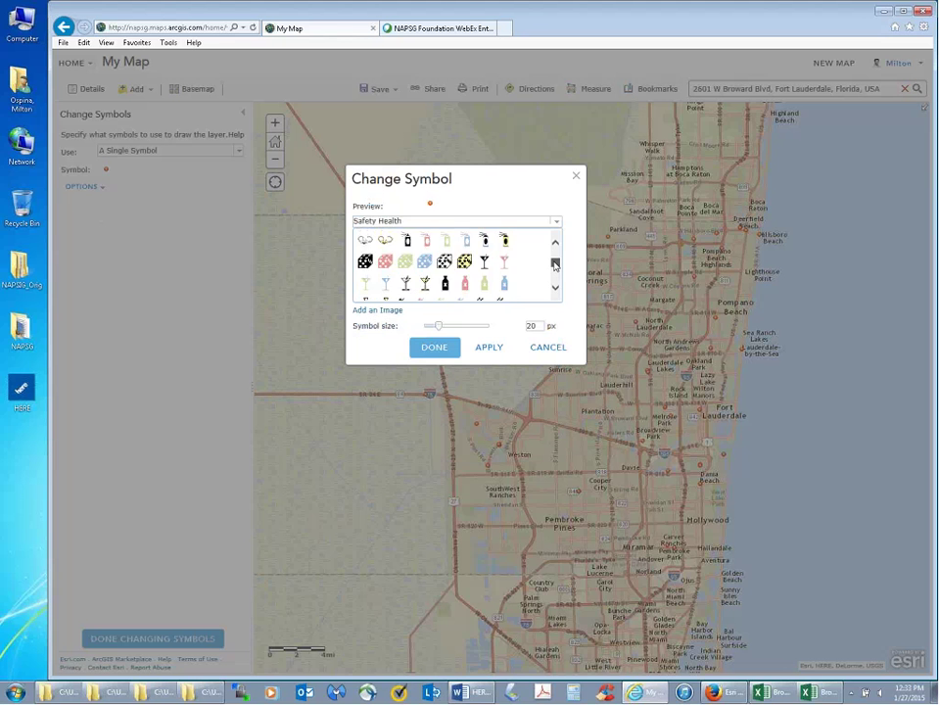
mouse_move(555, 264)
left_mouse_down()
mouse_move(555, 283)
mouse_move(555, 251)
left_mouse_up()
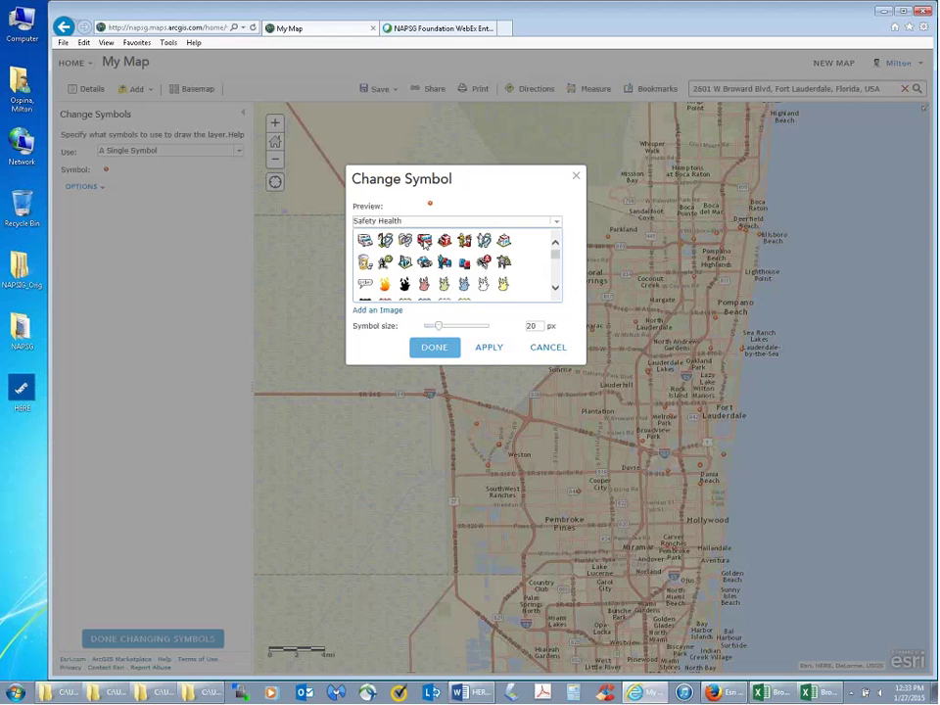
- Pick the fire-truck symbol, set its size to 30 px, and apply it
left_click(424, 241)
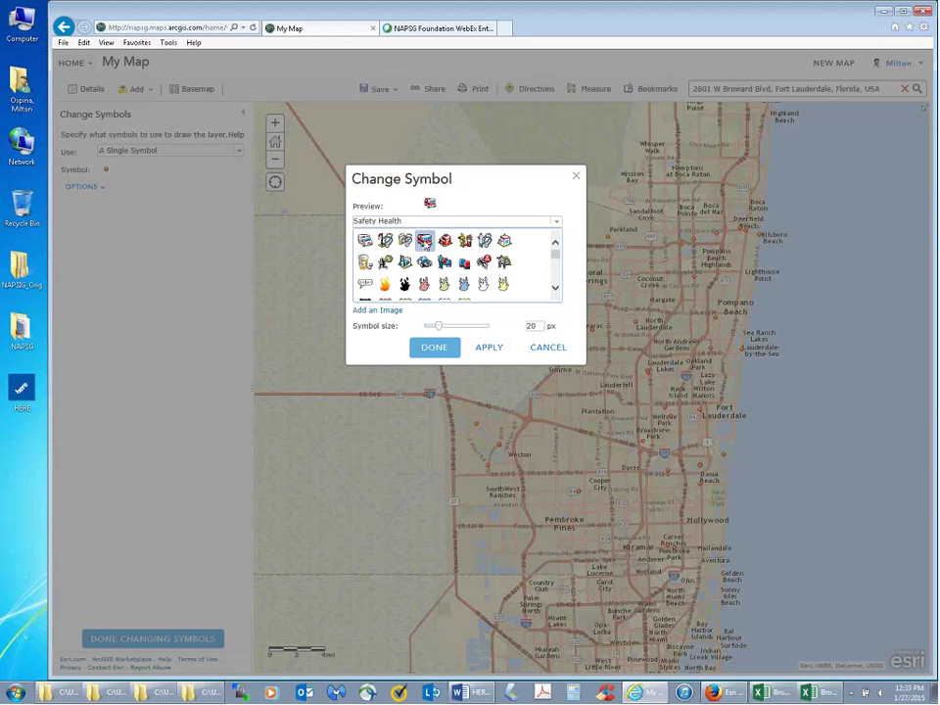
mouse_move(438, 326)
left_mouse_down()
mouse_move(473, 330)
mouse_move(450, 331)
left_mouse_up()
left_click_drag(534, 340, 526, 344)
type("30")
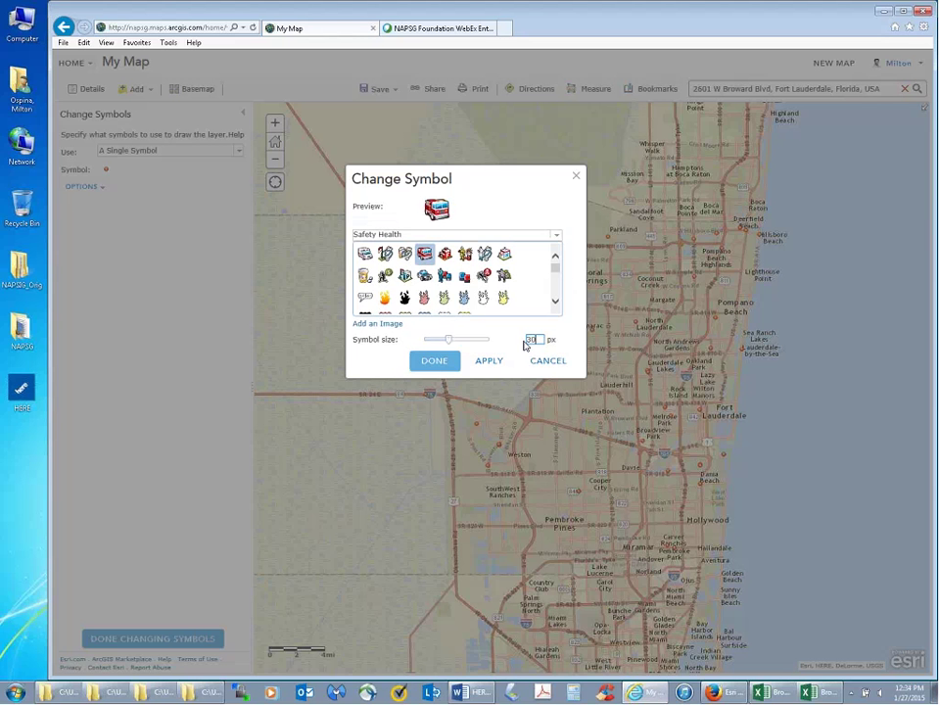
left_click(434, 364)
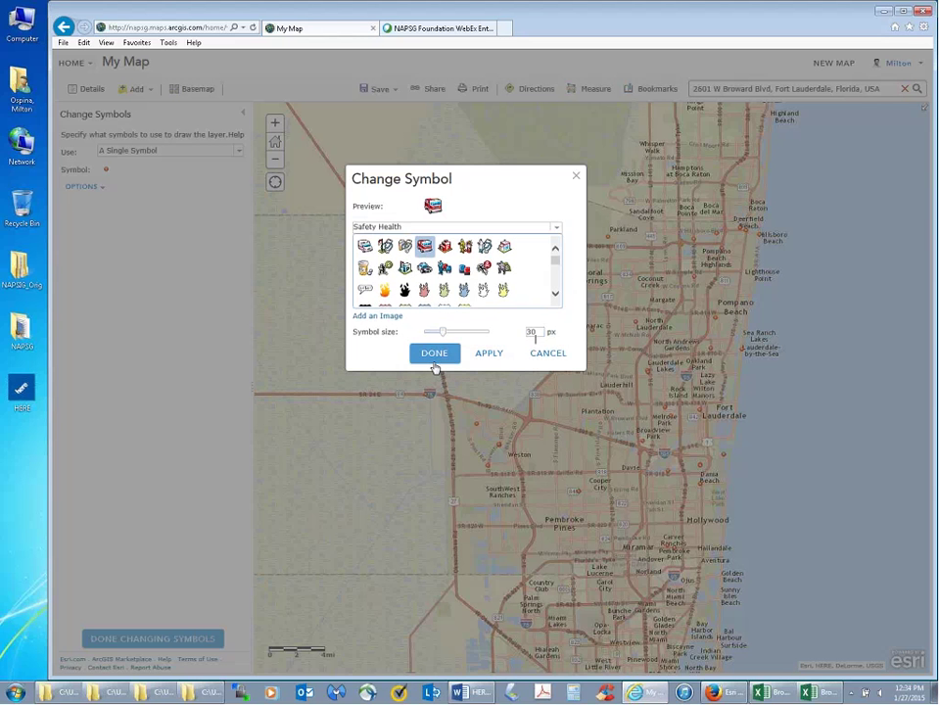
left_click(435, 362)
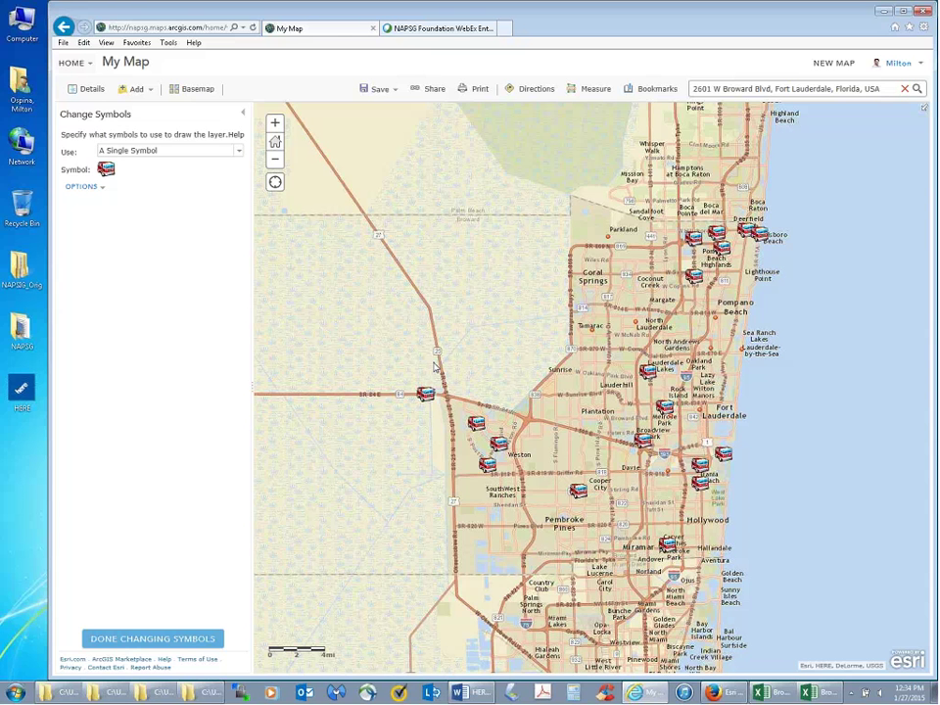
- Finish the station symbol changes and open the Sheriff Office District Offices layer options
left_click(150, 640)
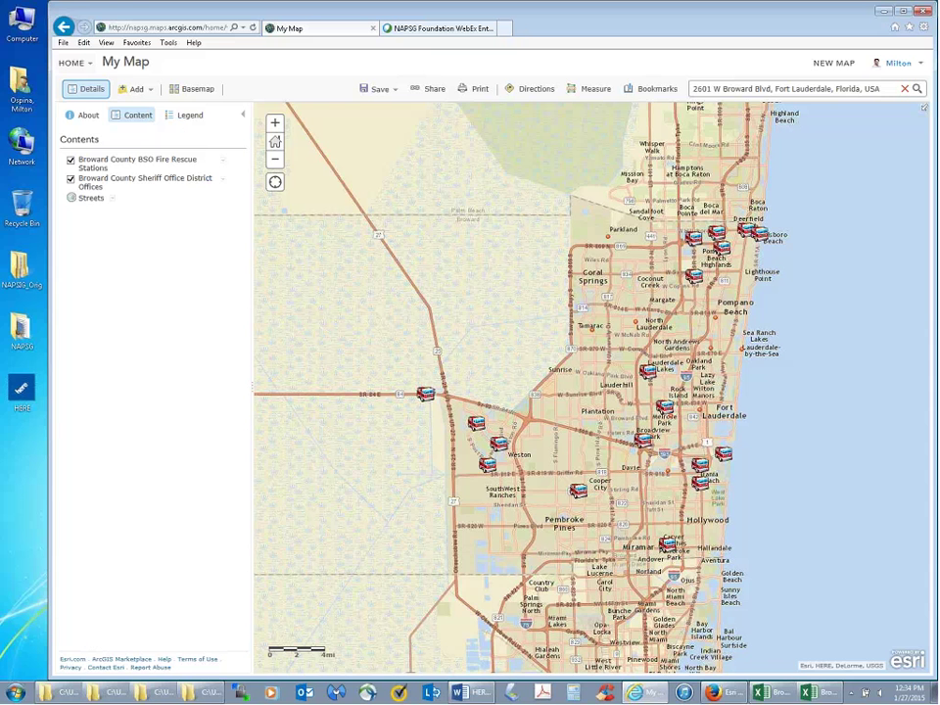
left_click(224, 183)
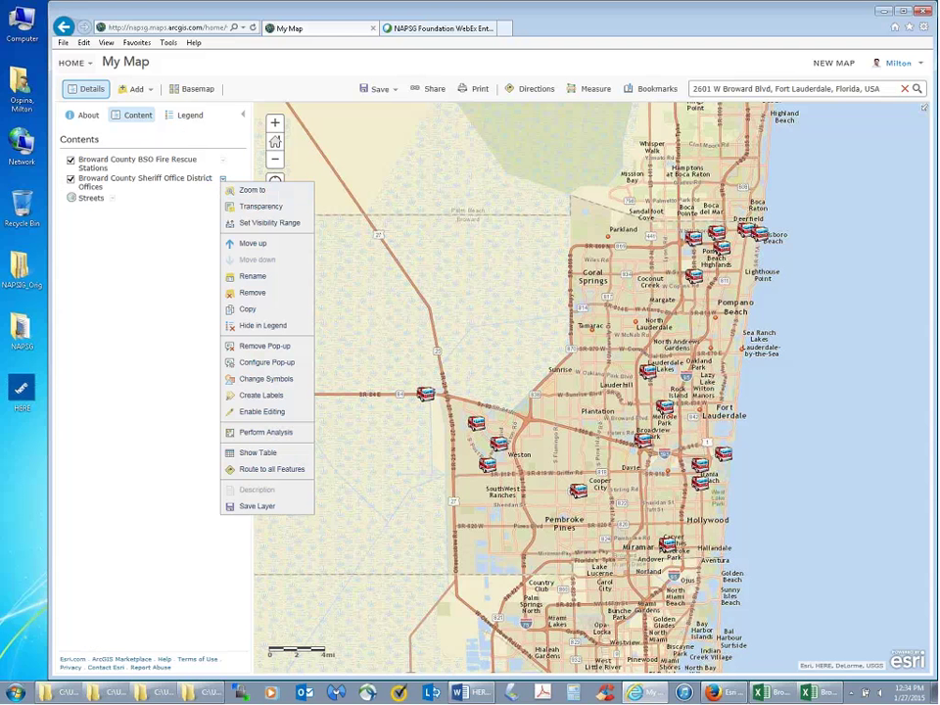
- Switch the sheriff district offices to a Safety Health police-car symbol at 30 px
left_click(245, 382)
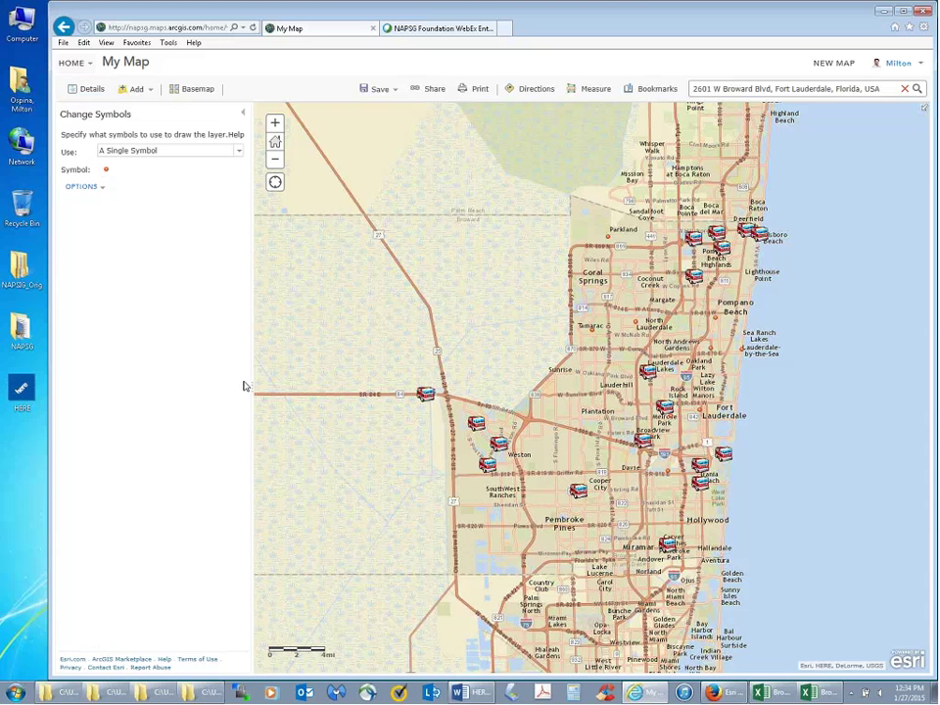
left_click(101, 187)
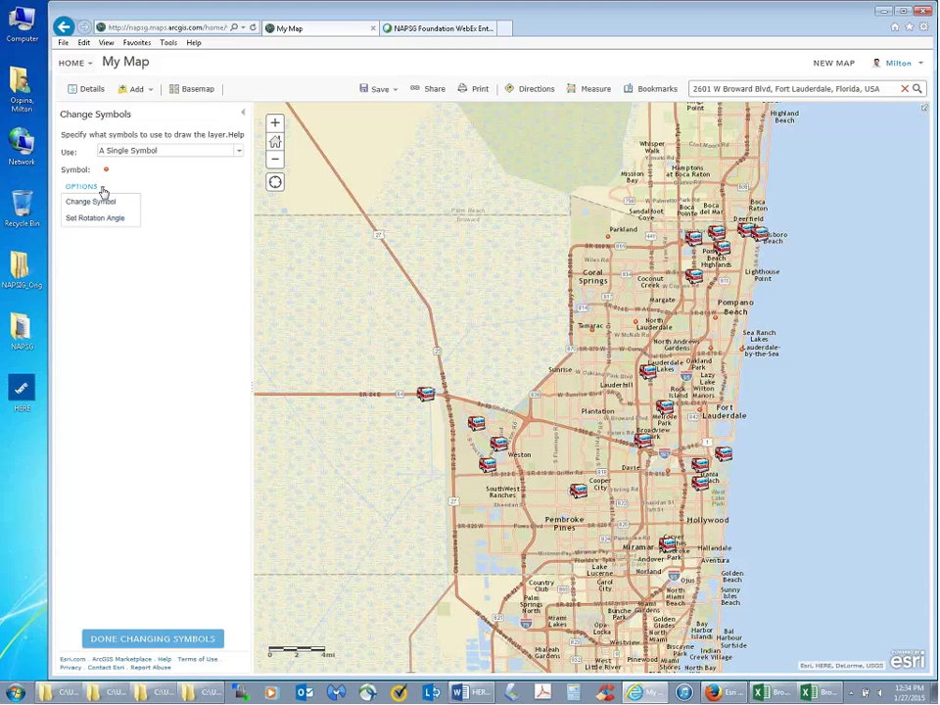
left_click(102, 201)
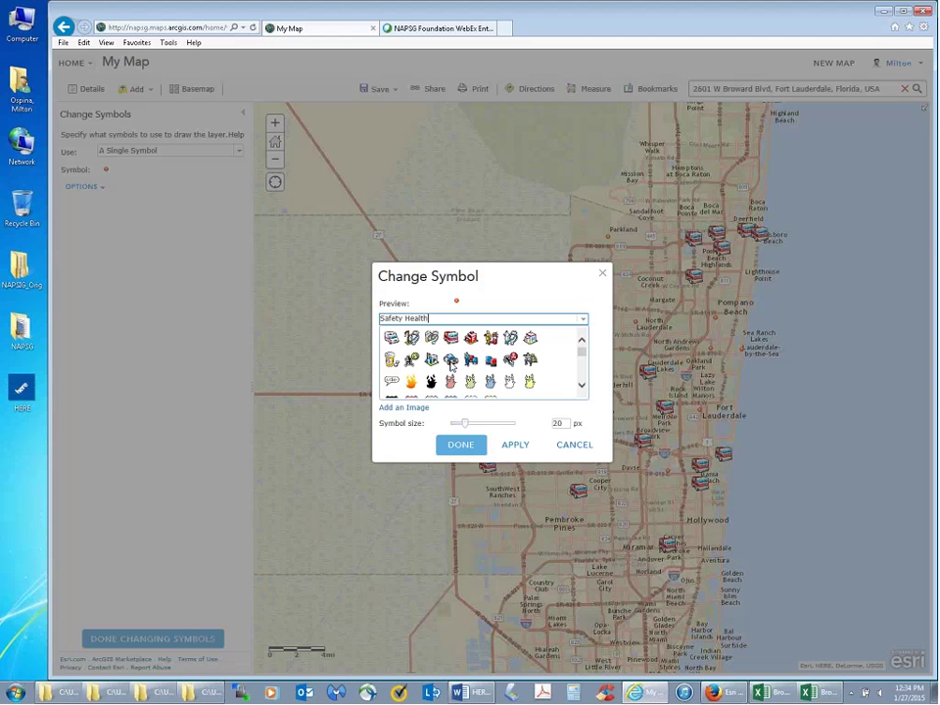
left_click(451, 363)
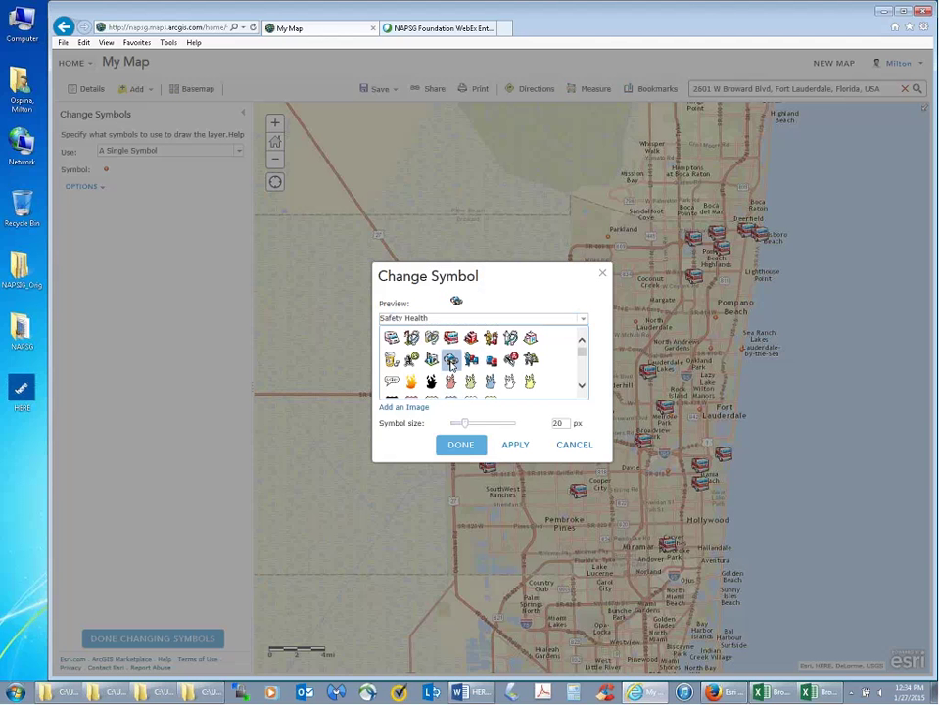
double_click(558, 425)
type("30")
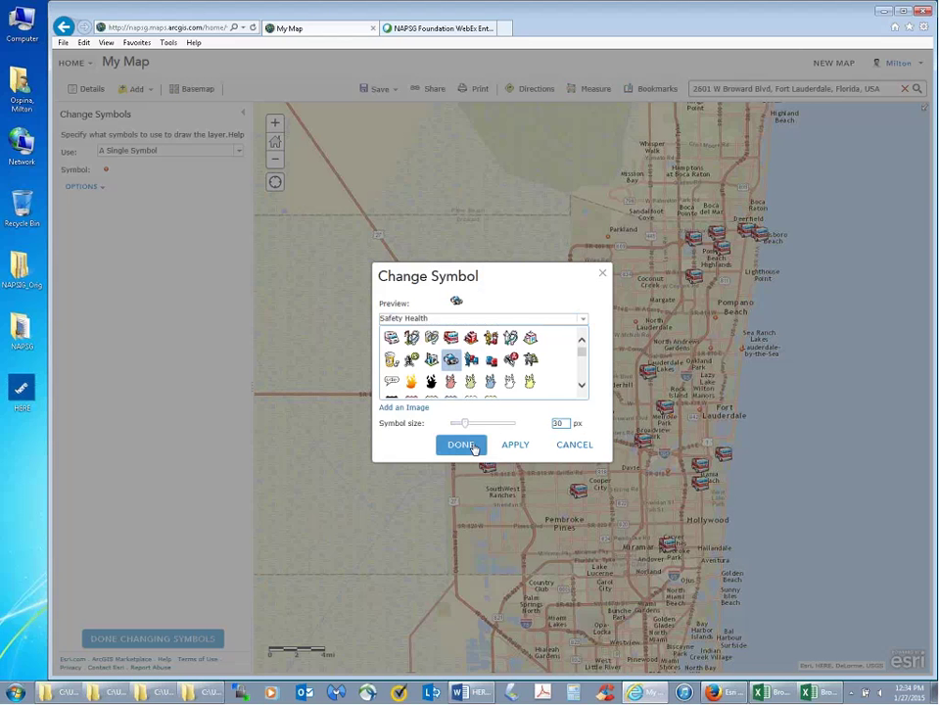
left_click(474, 446)
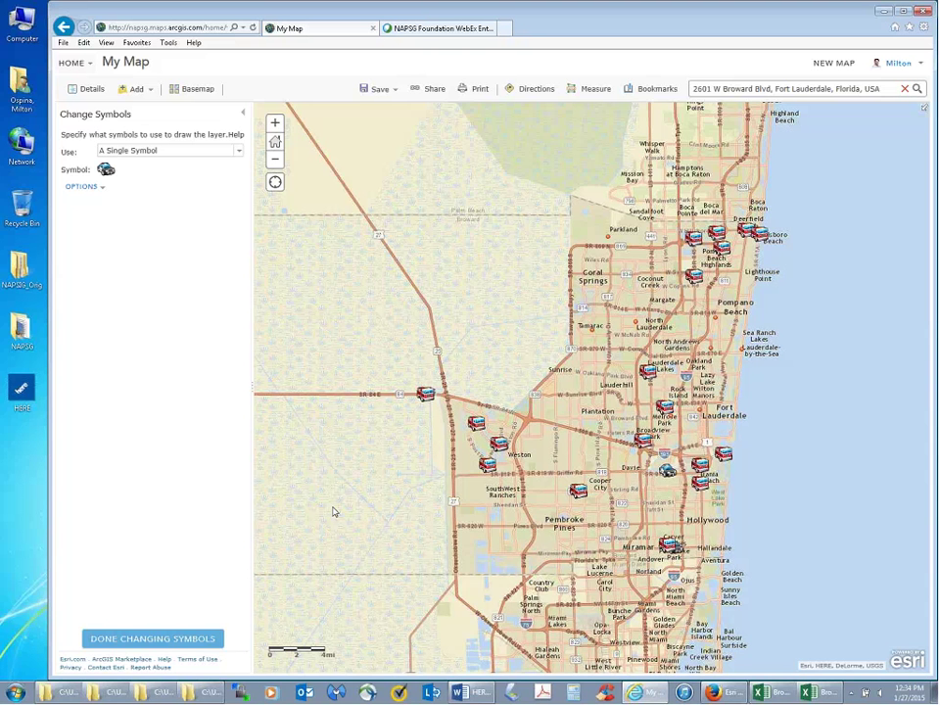
- Finish the sheriff symbol edits, then open and dismiss the Fire Rescue layer's options menu
left_click(133, 641)
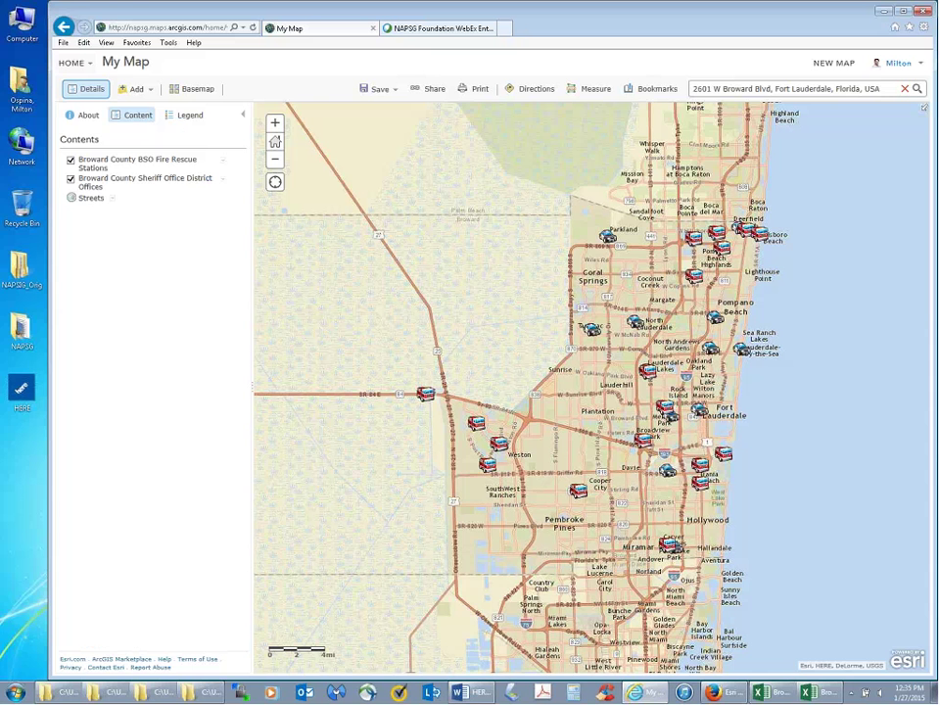
left_click(223, 161)
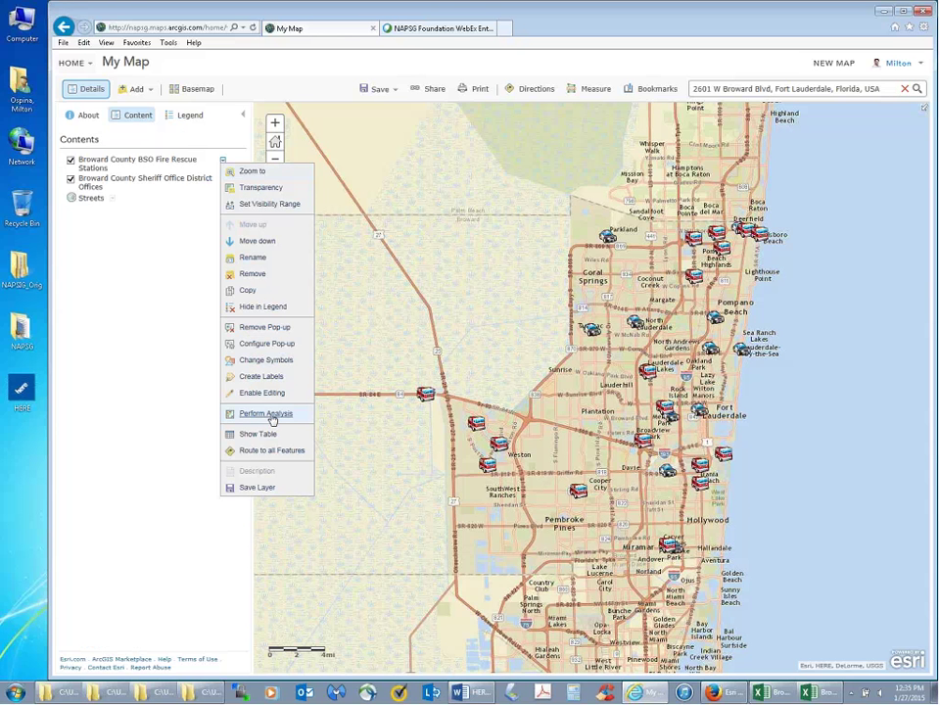
left_click(519, 338)
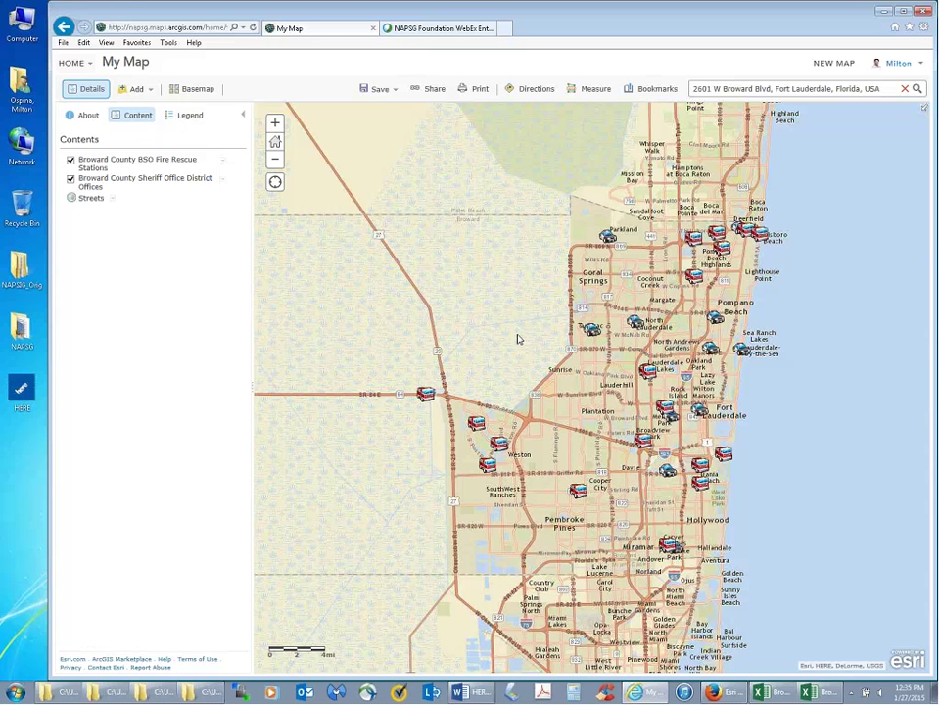
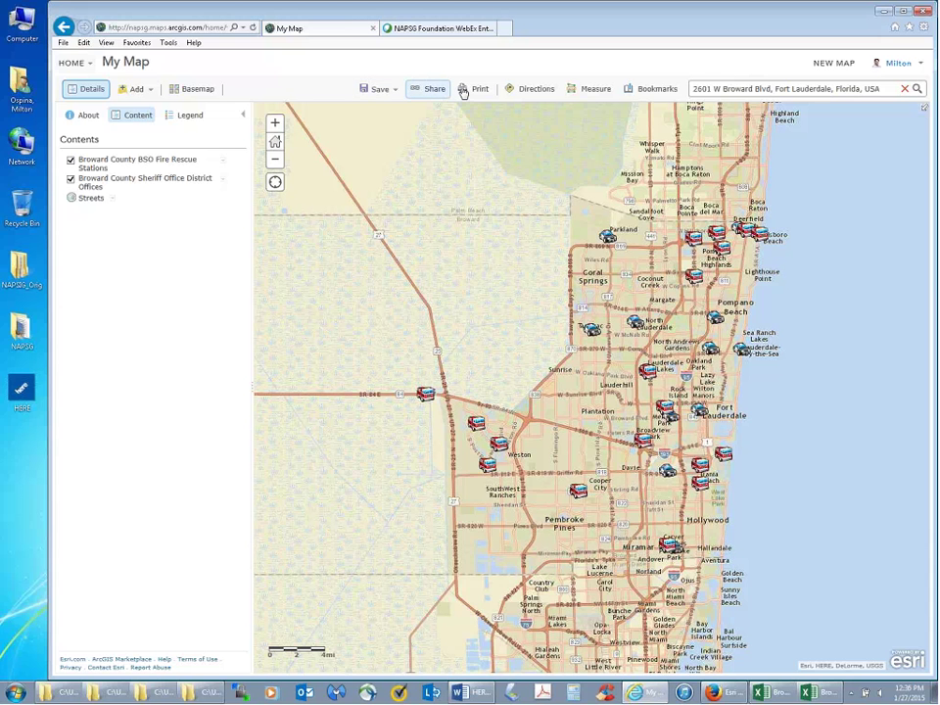
- Use Save As and type the title 'County Sherif and Fire rescue stations' after 'Broward'
left_click(386, 92)
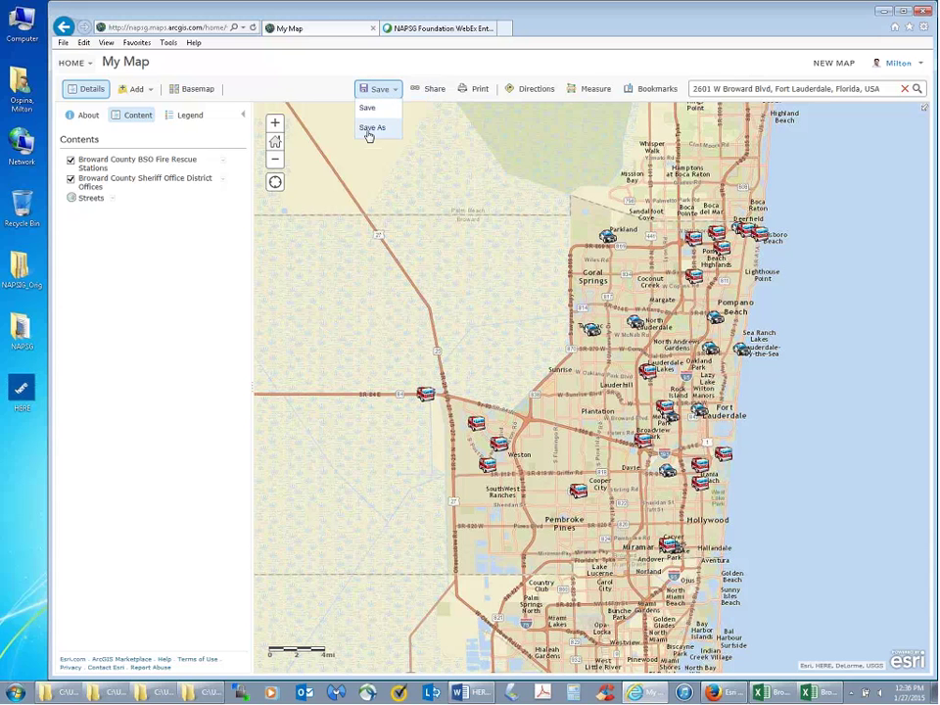
left_click(369, 134)
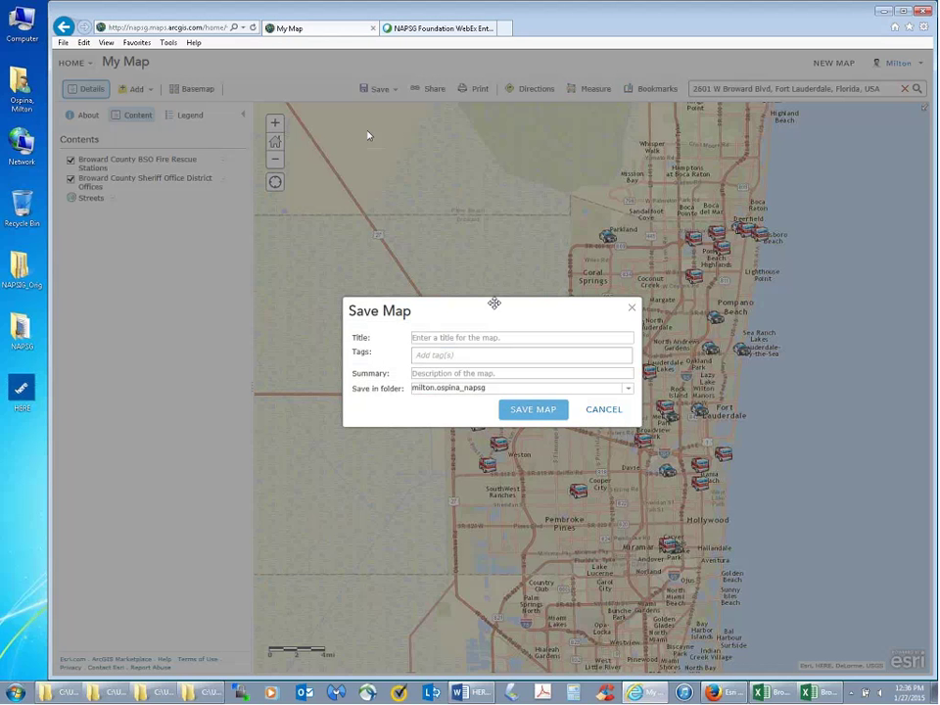
left_click(476, 337)
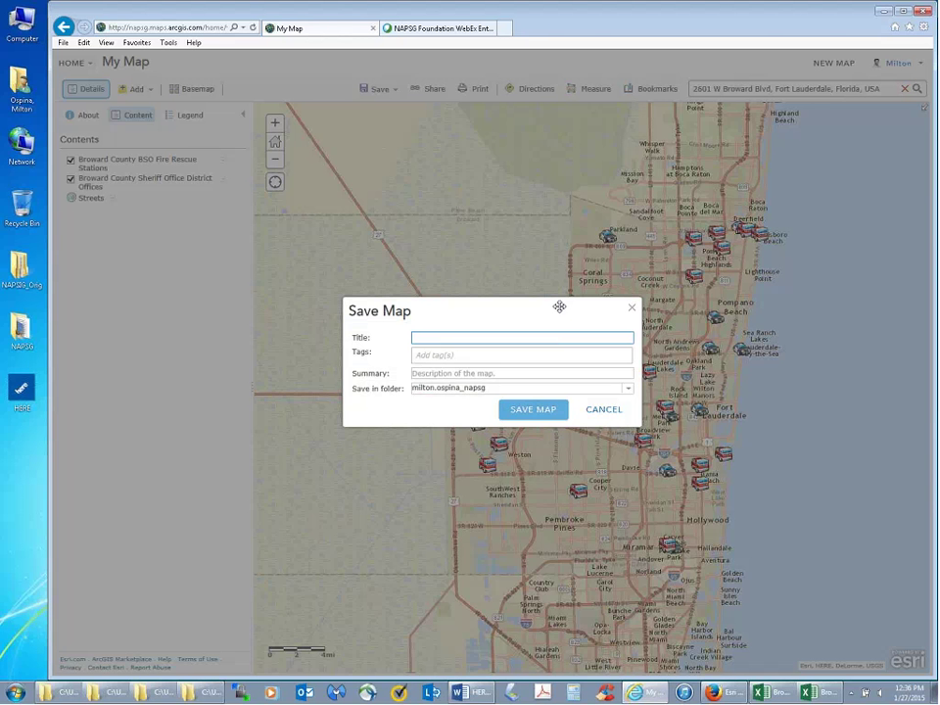
type("County Sherif and Fire rescue st")
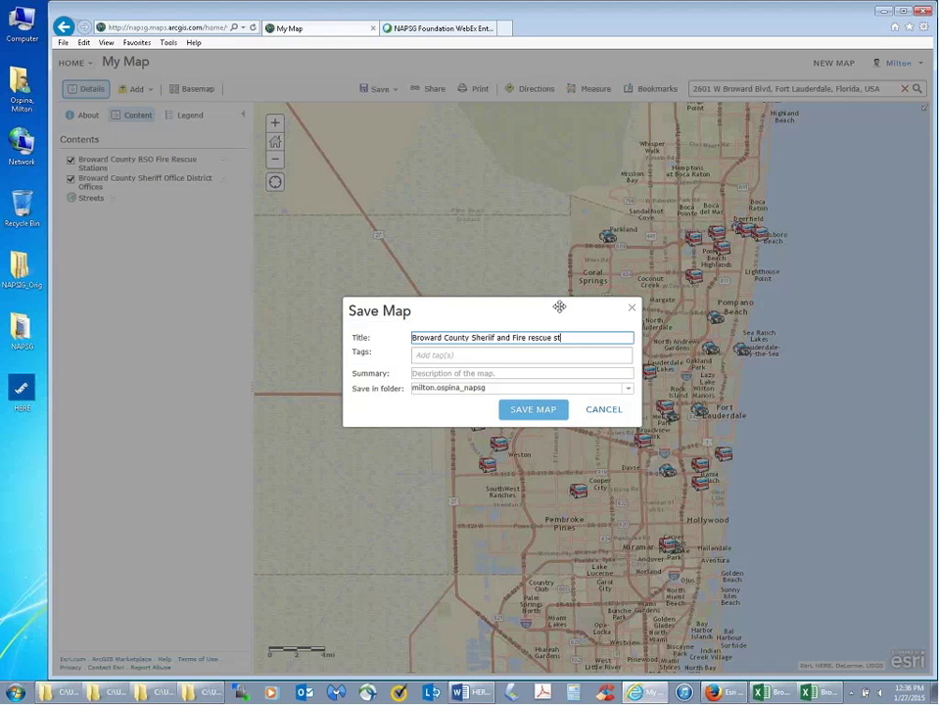
type("ations")
- Correct the title to read 'Broward County Sheriff and Fire Rescue Stations'
left_click(556, 336)
key("BackSpace")
type("S")
left_click(495, 337)
type("f")
key("BackSpace")
key("BackSpace")
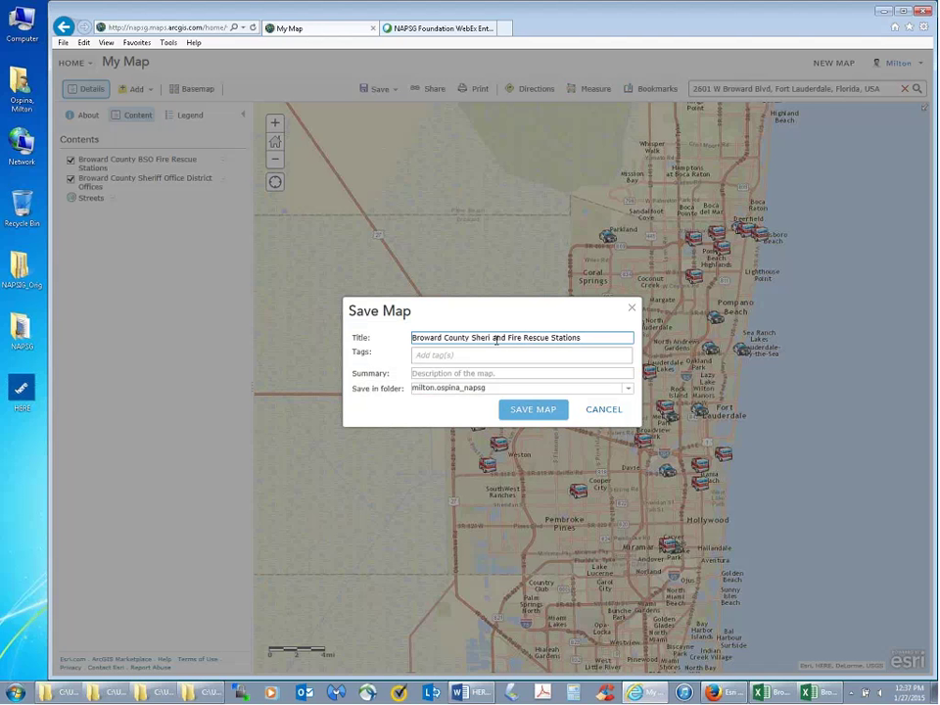
type("ff")
left_click(421, 356)
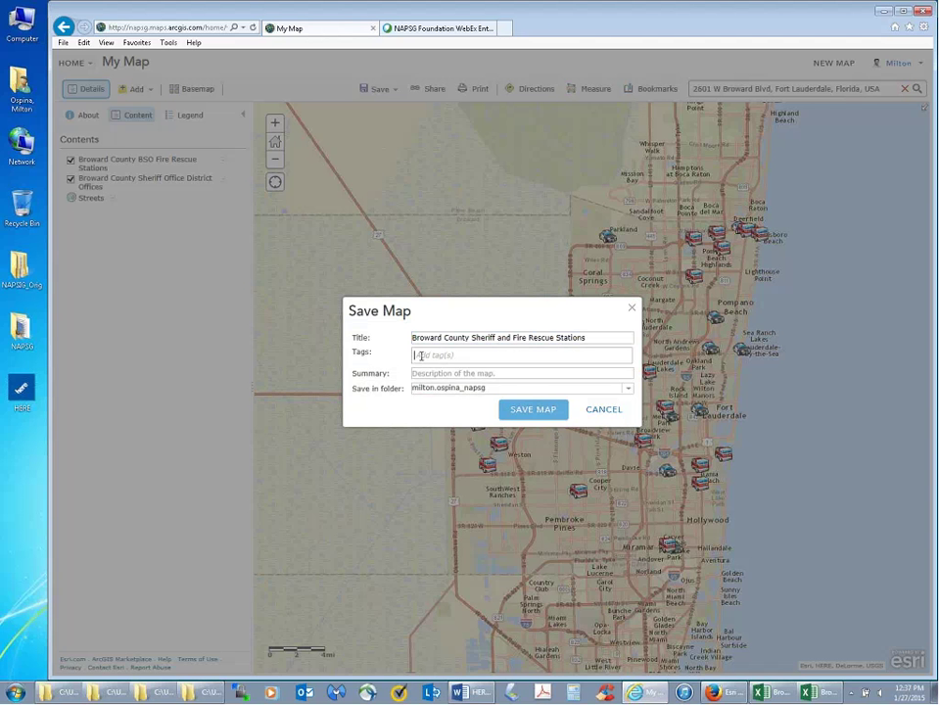
- Add the tags Fire, Sheriff and Police to the map
type("Fire")
key("Return")
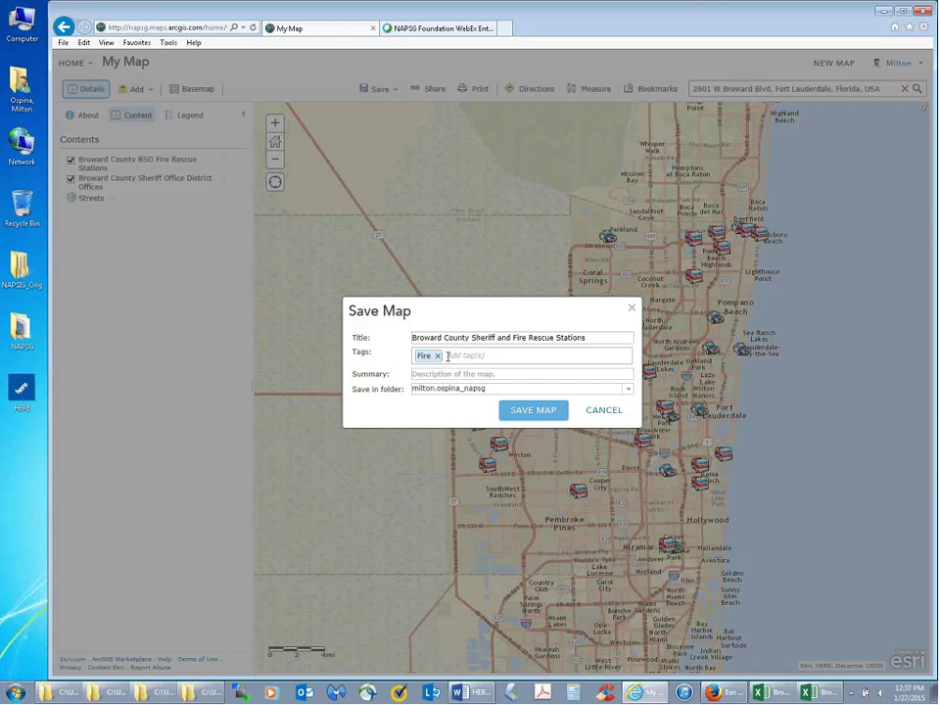
type("Sheriff")
key("Return")
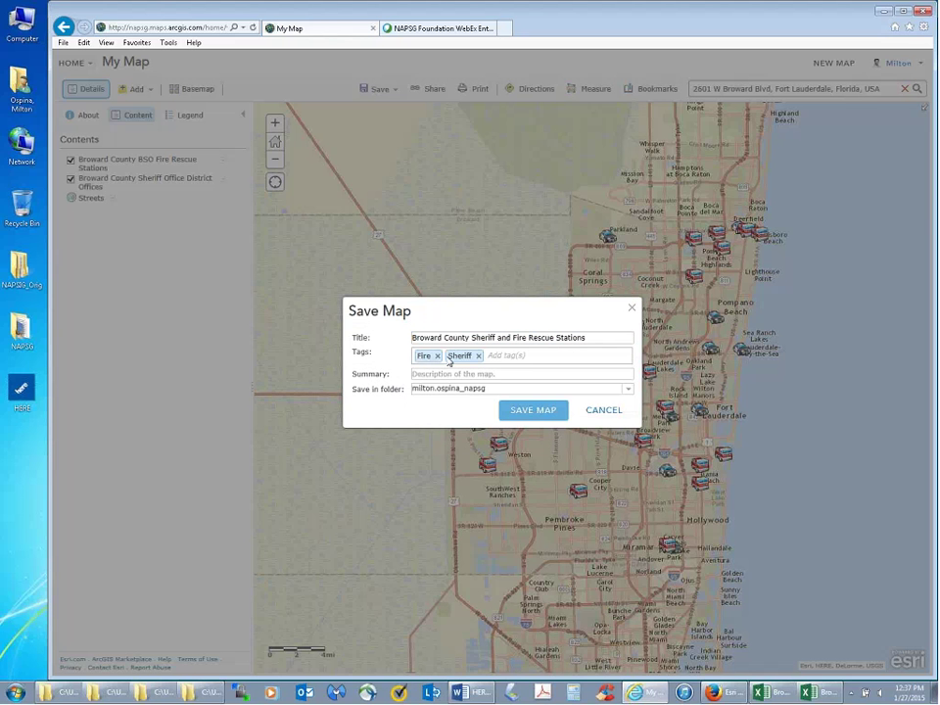
type("P")
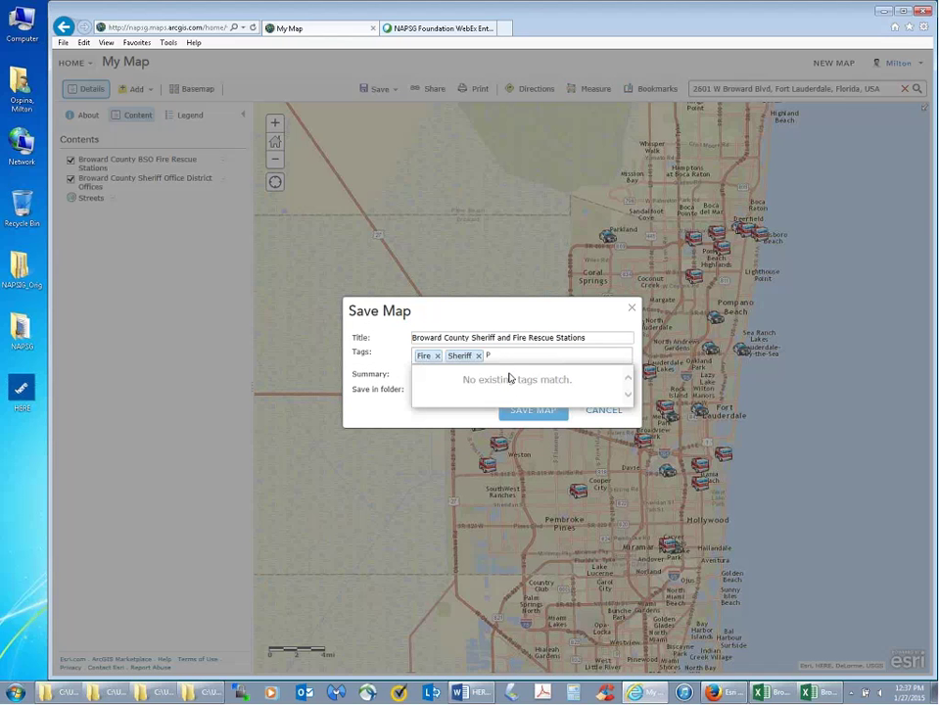
type("olice")
key("Return")
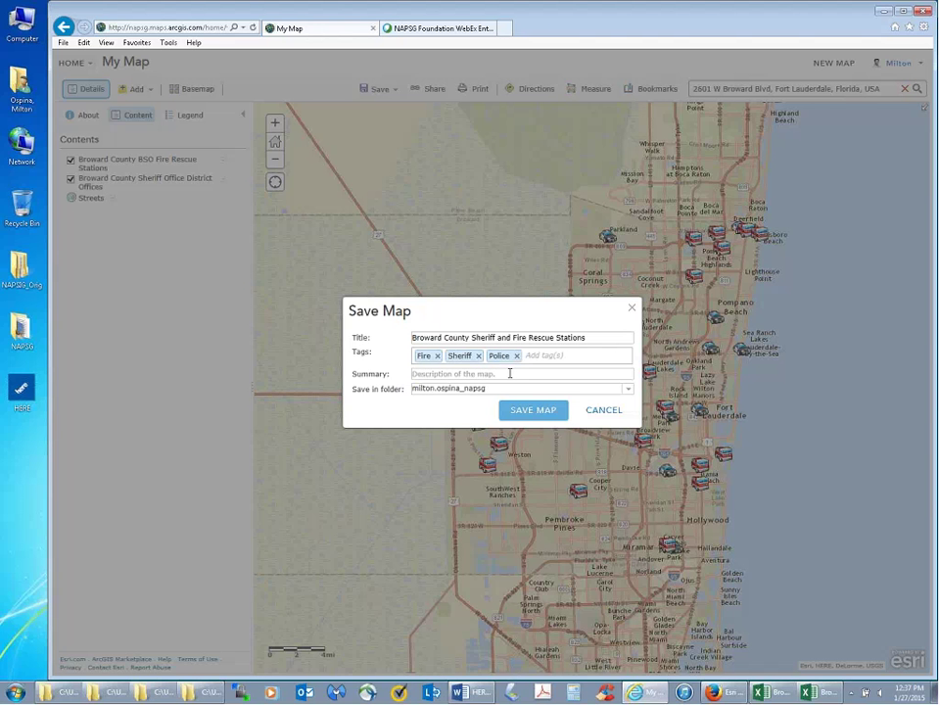
- Enter the summary 'Location of Public Safety Locations'
left_click(509, 374)
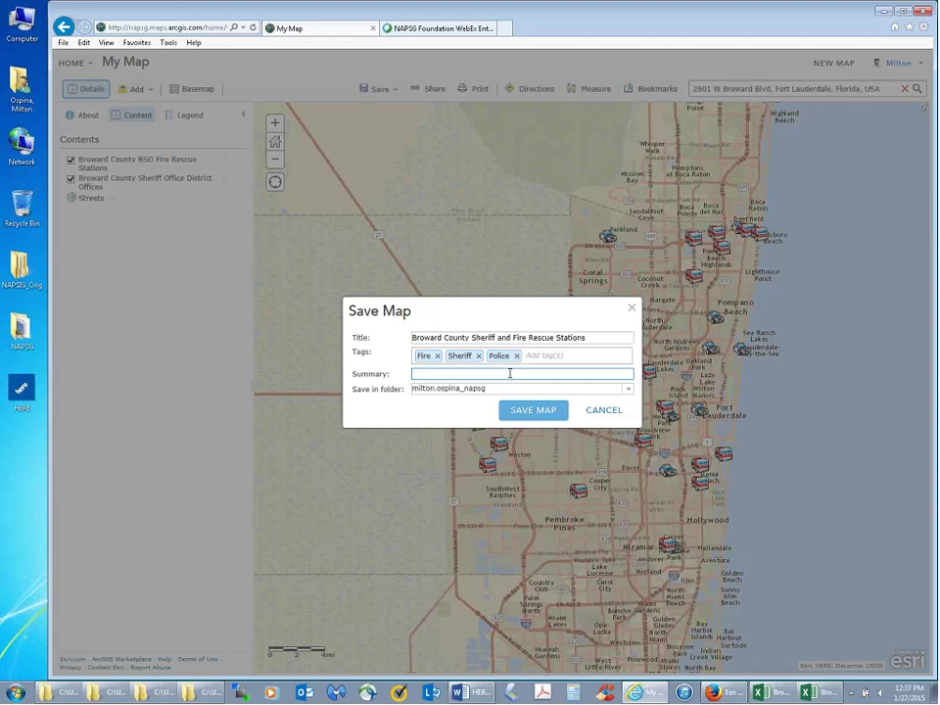
type("Locations")
key("BackSpace")
key("BackSpace")
type("of Public Safety Locations")
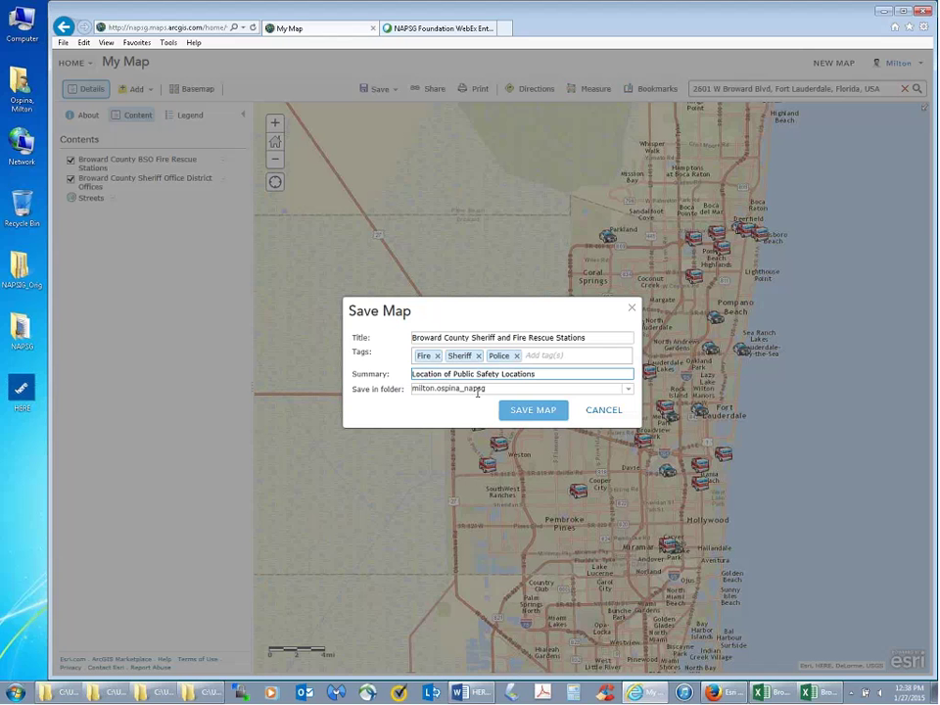
- Save the Broward County Sheriff and Fire Rescue Stations map and view it in My Content
left_click(533, 411)
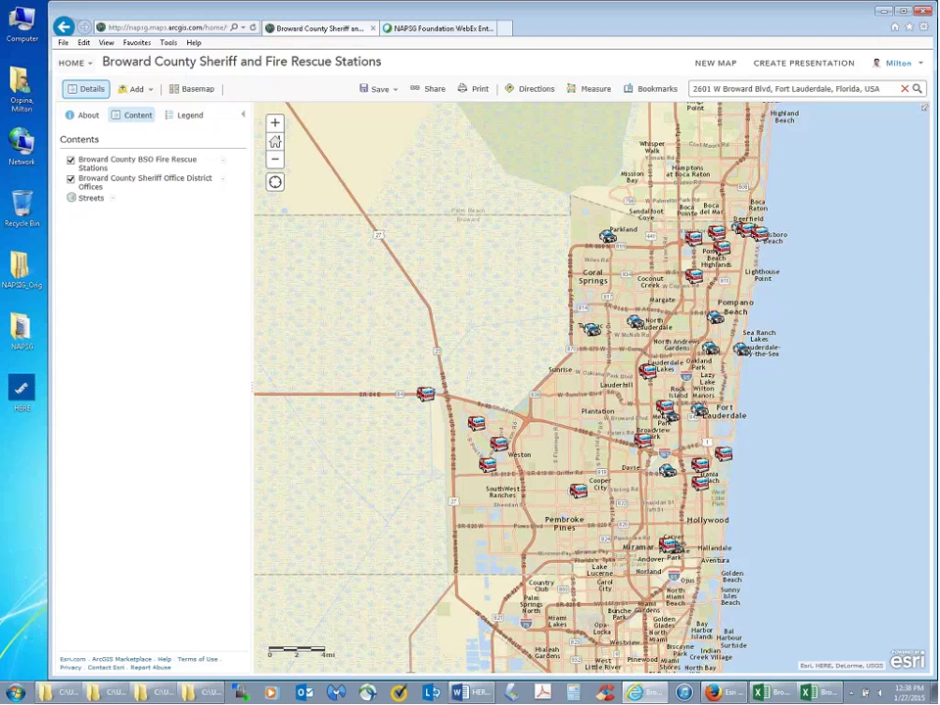
left_click(92, 65)
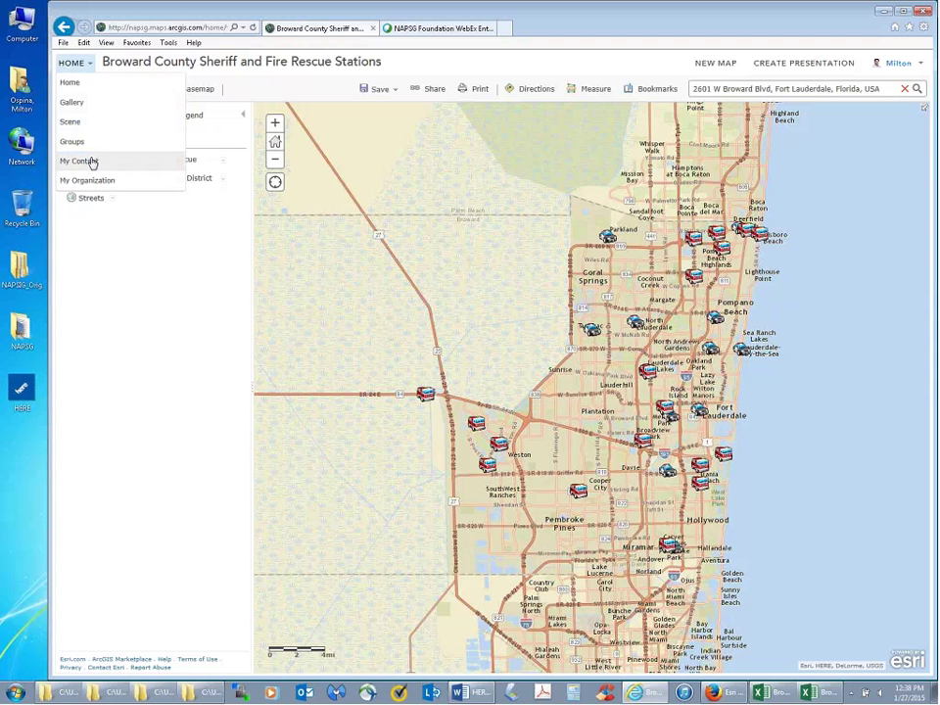
left_click(92, 163)
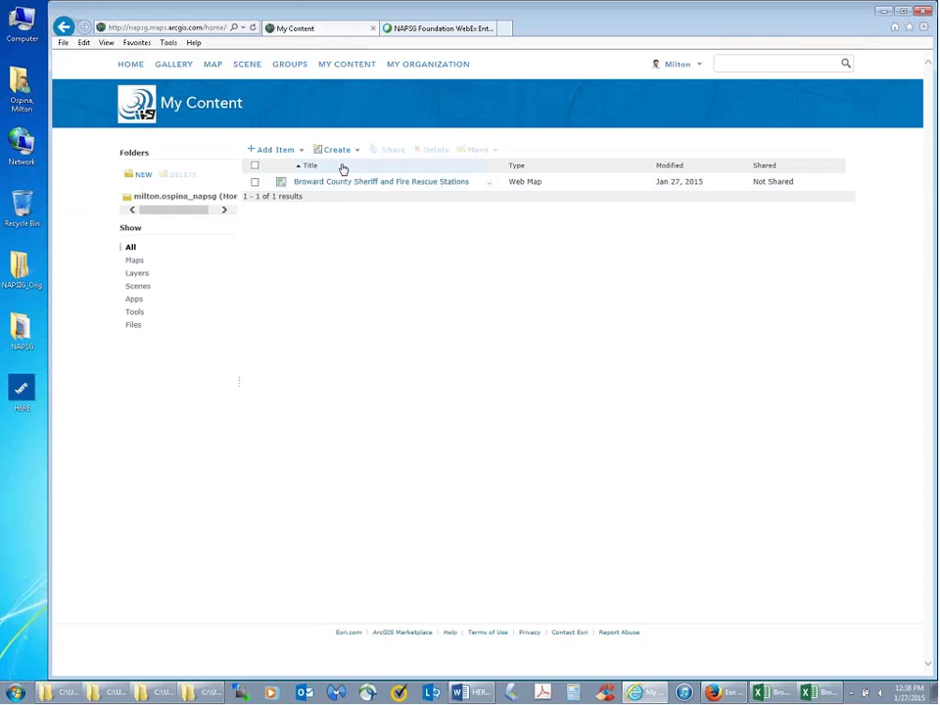
- Select the Broward County stations web map and share it with NAPSG Foundation
left_click(254, 183)
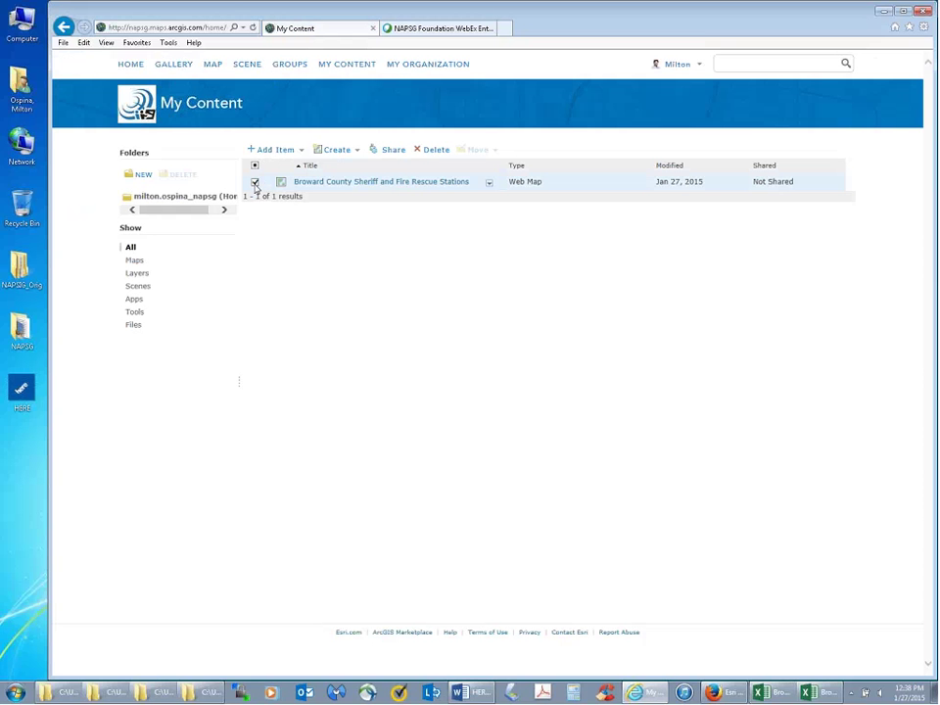
left_click(390, 151)
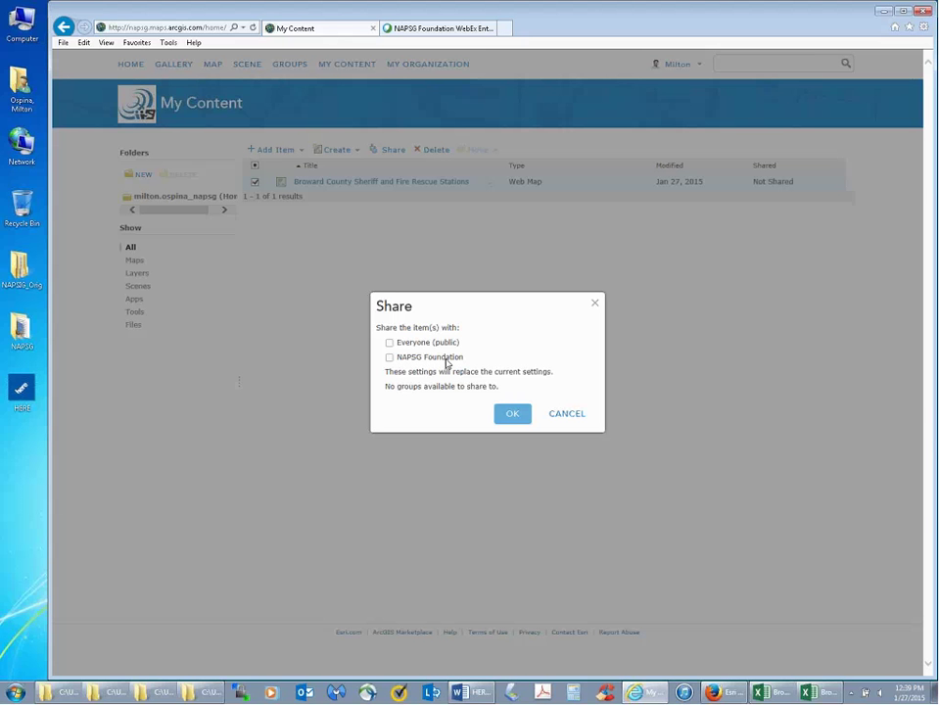
left_click(390, 358)
left_click(507, 416)
left_click(511, 413)
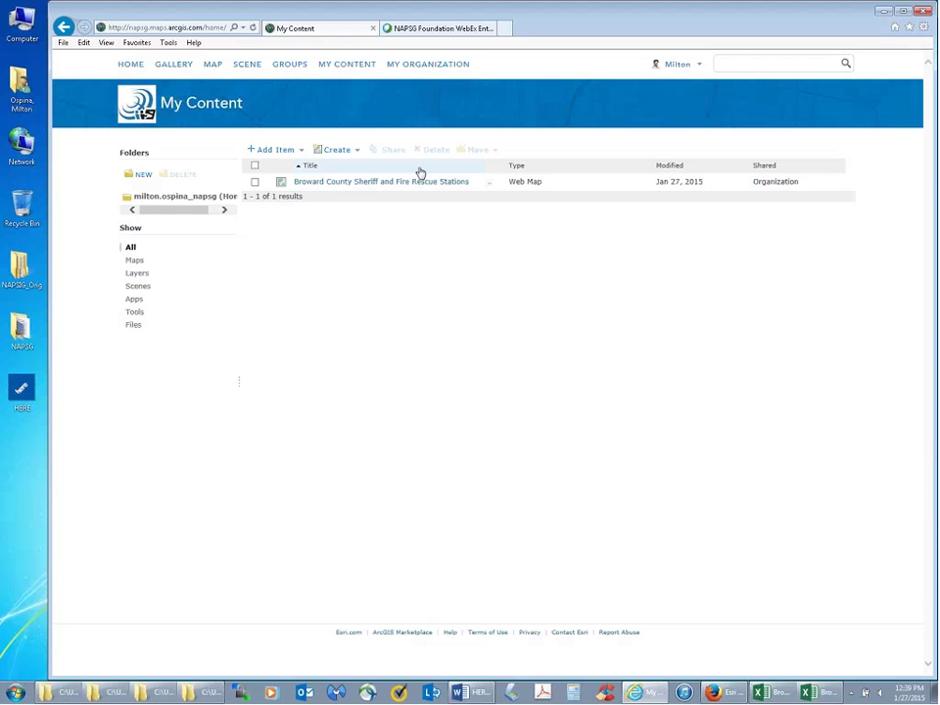
- Open the item page of the Broward County Sheriff and Fire Rescue Stations web map
left_click(255, 182)
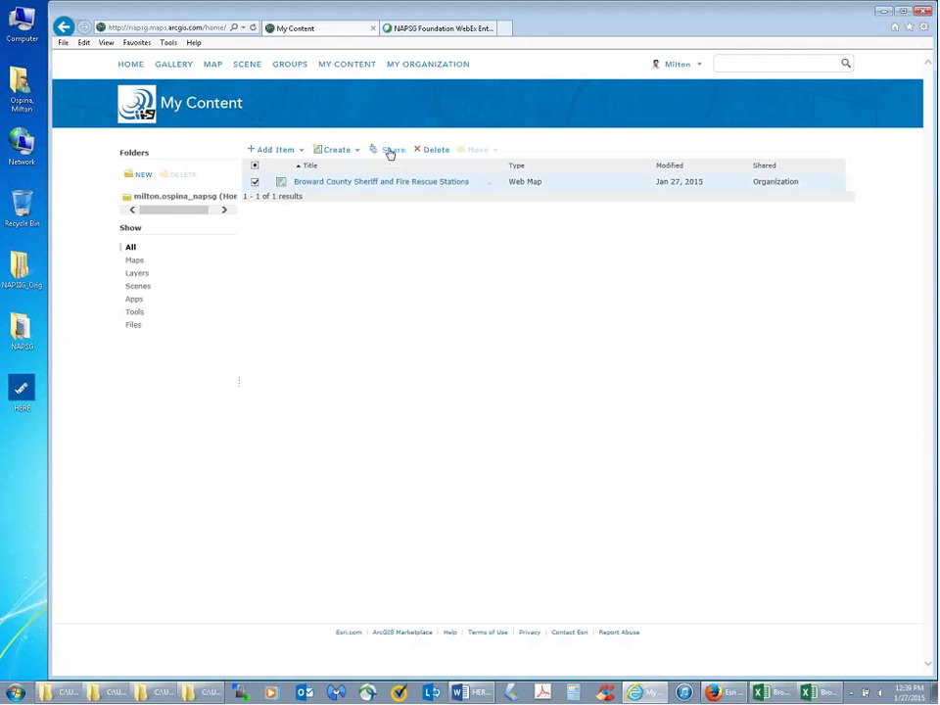
left_click(255, 183)
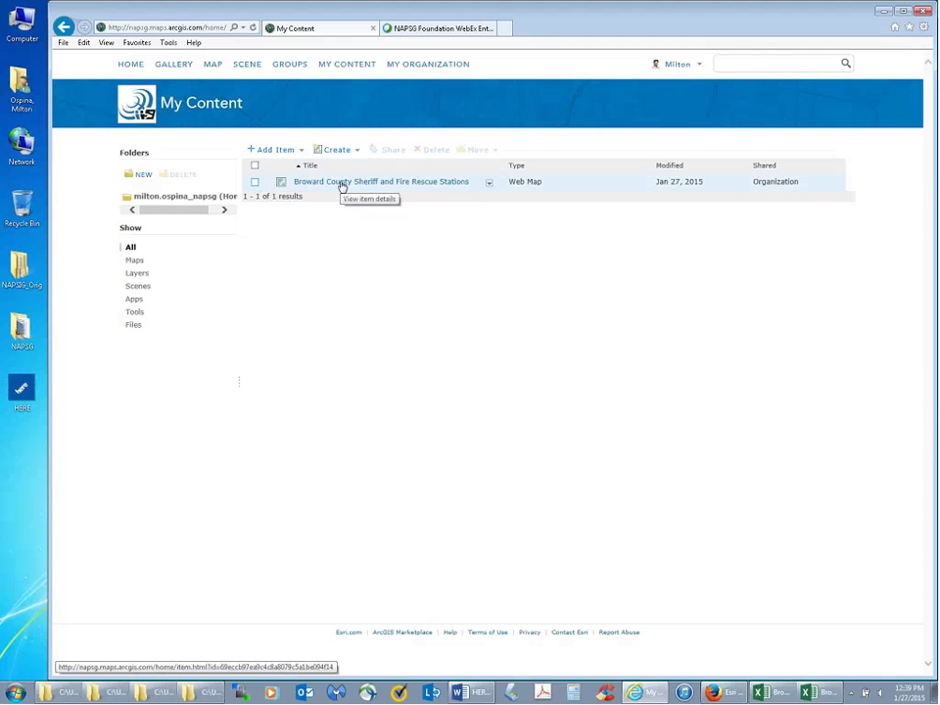
left_click(341, 183)
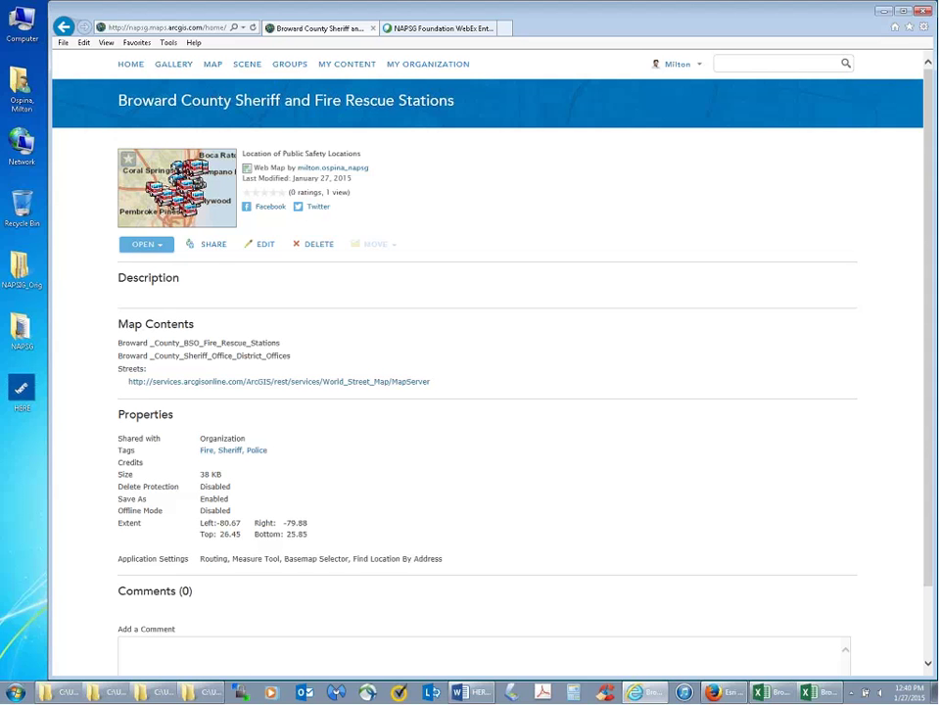
- Open the map in Map Viewer, share it with Everyone (public), and select its short link
left_click(168, 248)
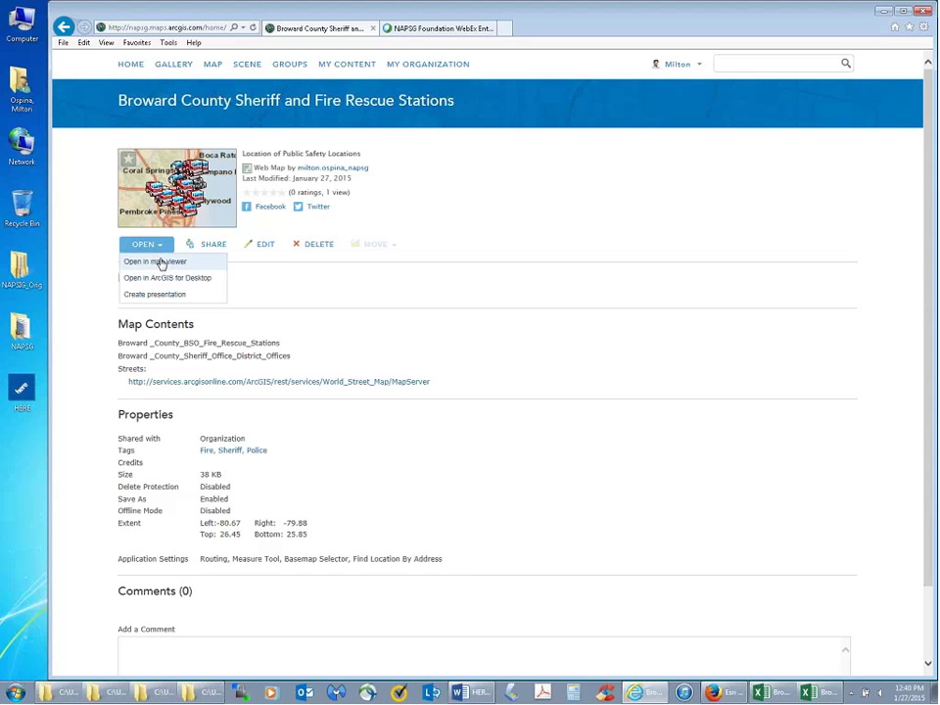
left_click(162, 262)
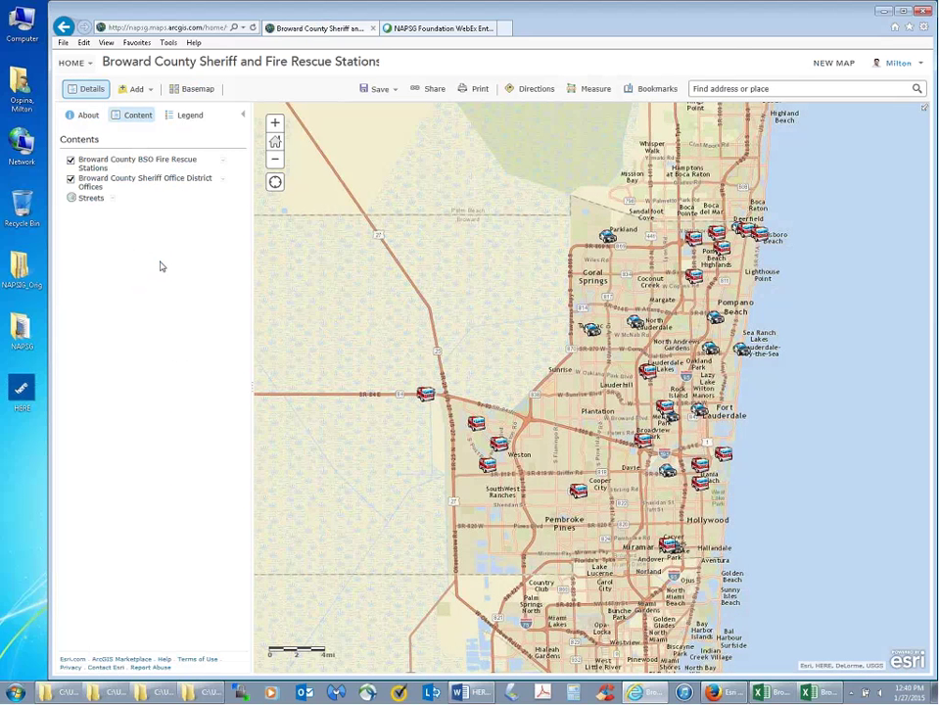
left_click(431, 89)
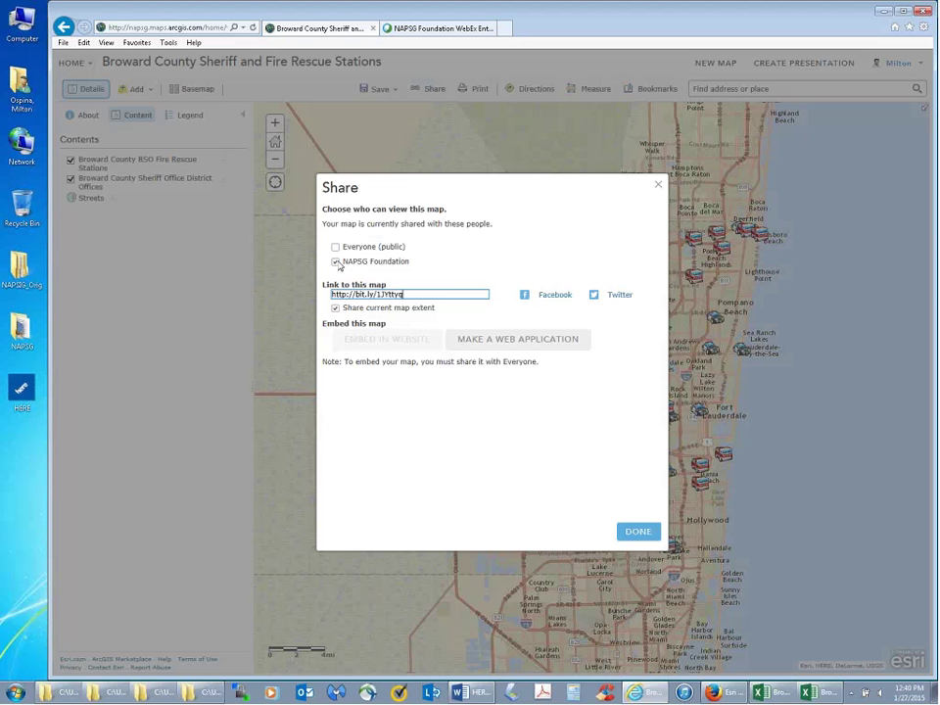
left_click(336, 263)
left_click(336, 247)
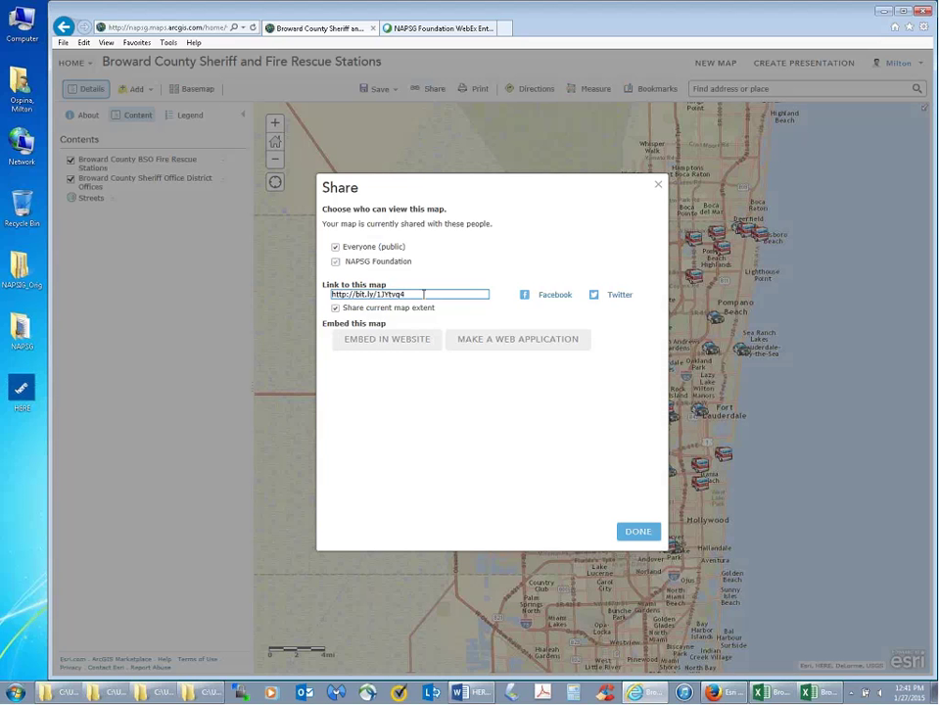
left_click_drag(423, 294, 331, 294)
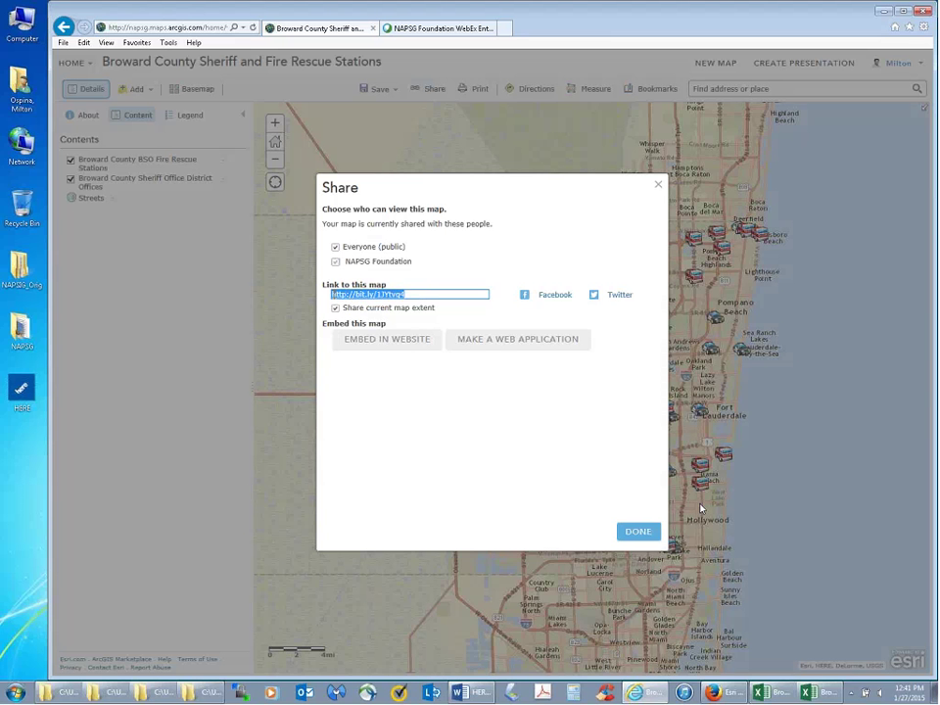
- Load the copied bit.ly map link in a new Firefox tab, then minimize Firefox
left_click(717, 693)
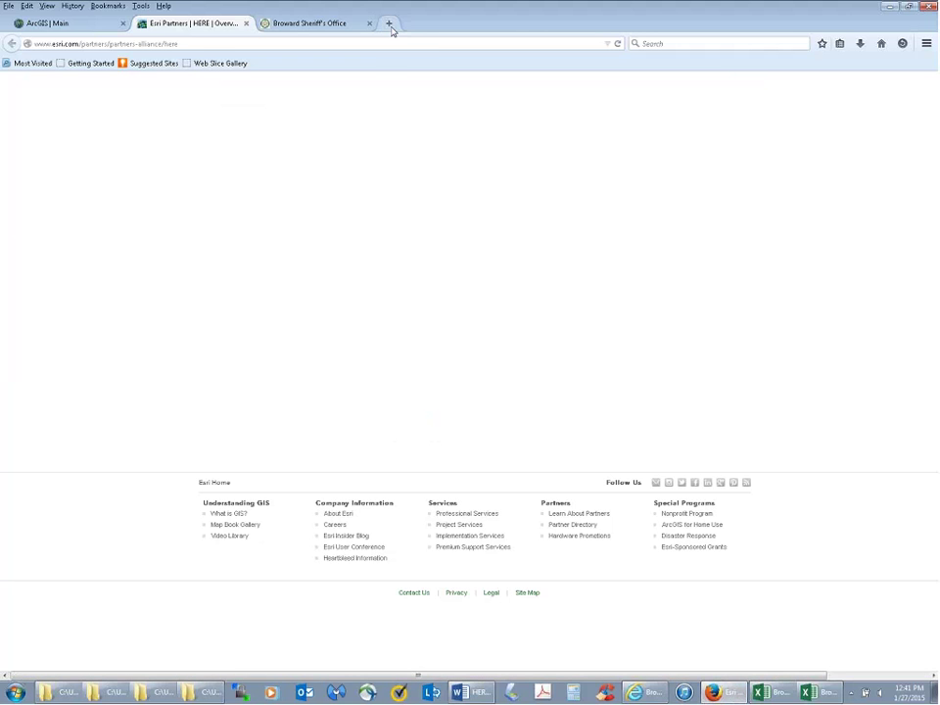
left_click(390, 25)
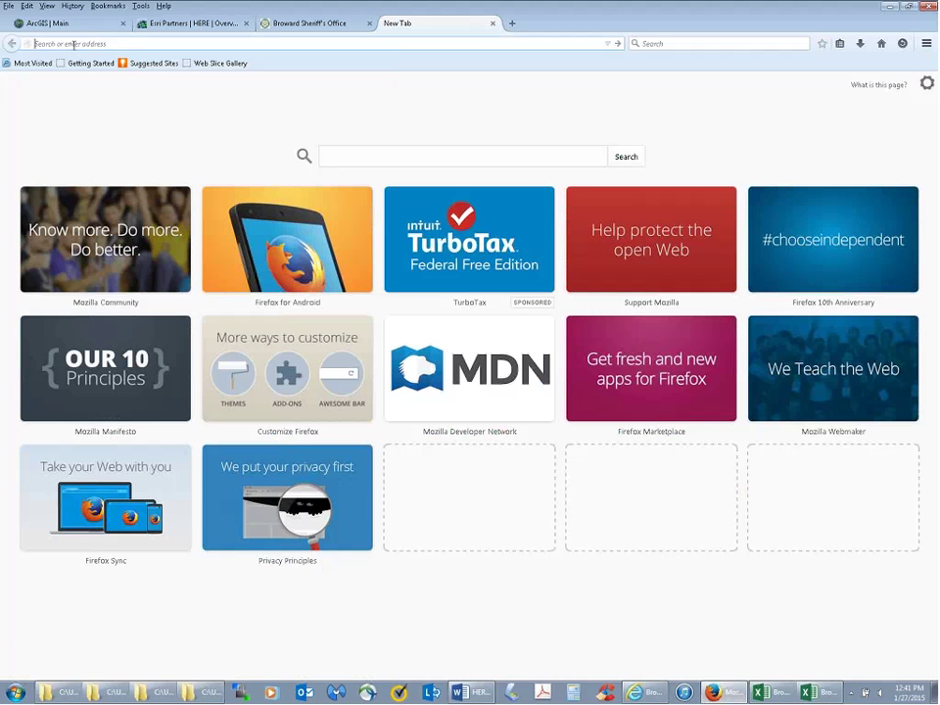
type("http://bit.ly/1J1tvq4")
key("Return")
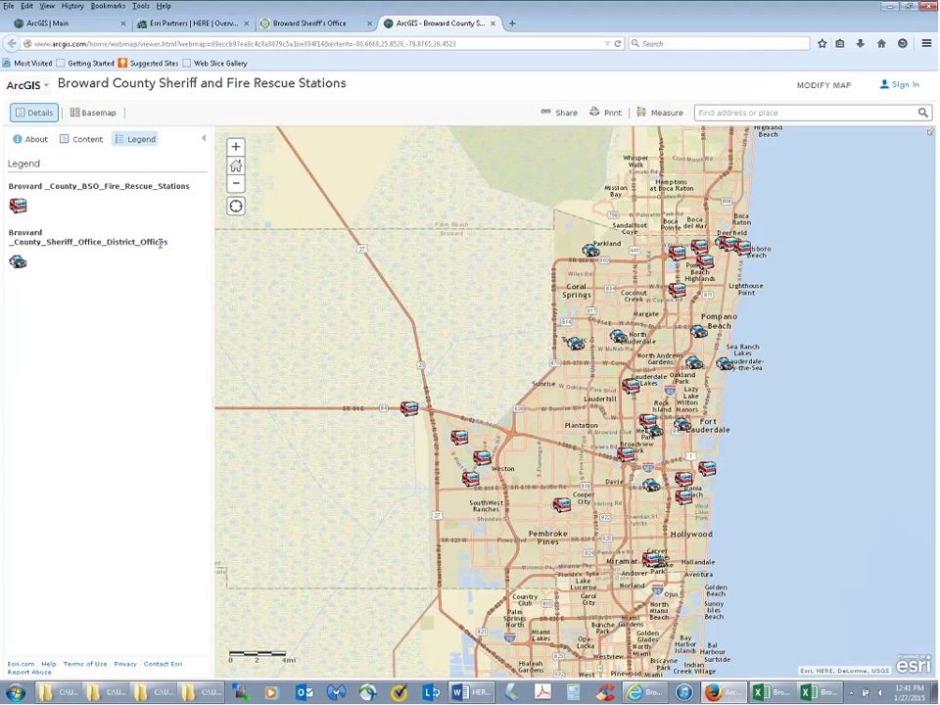
left_click(891, 10)
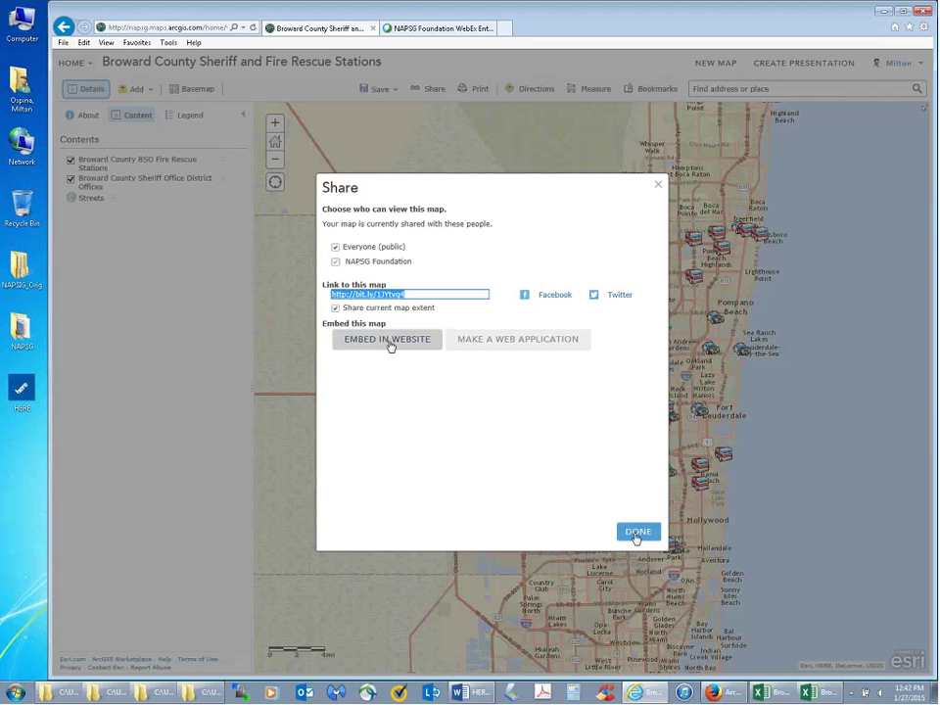
- Close the Share dialog and bring up the Broward Sheriff's Office tab in Firefox
left_click(637, 534)
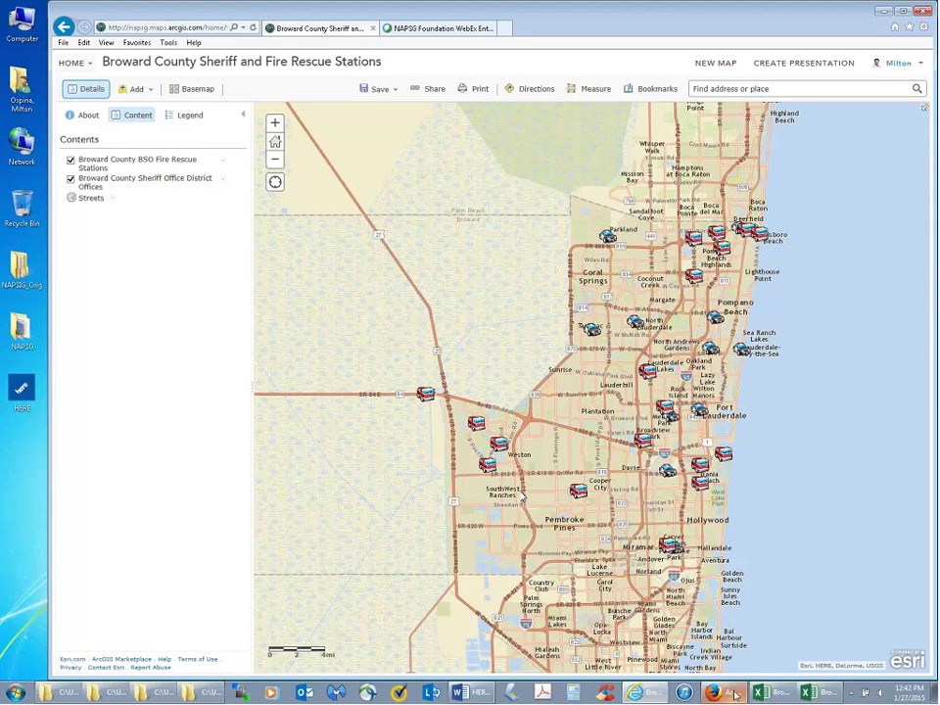
left_click(729, 694)
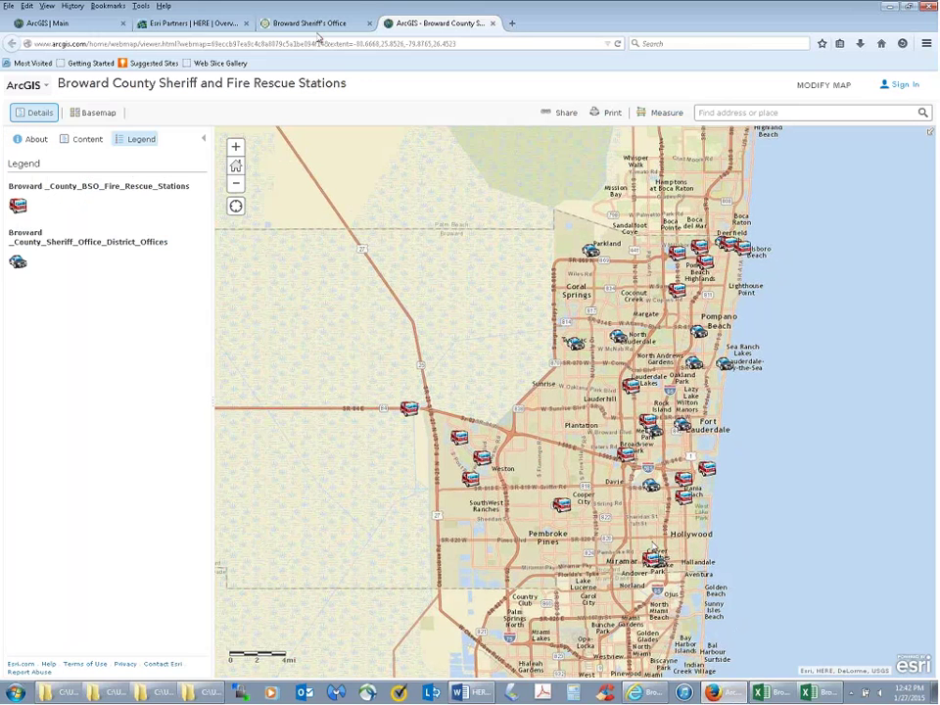
left_click(312, 23)
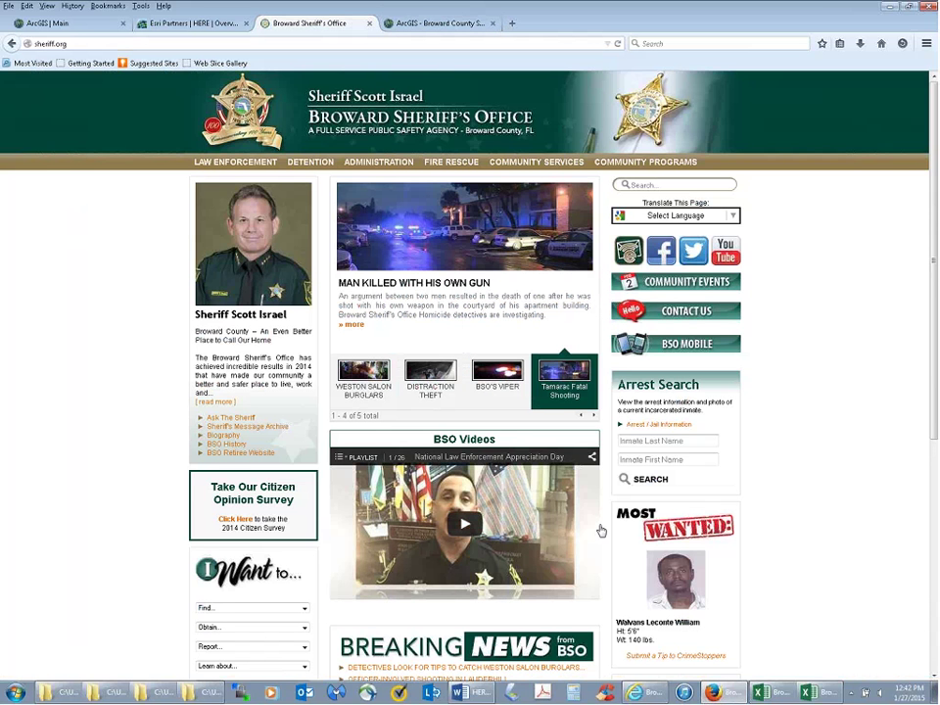
- Minimize Firefox to return to the Broward County stations map viewer
left_click(888, 11)
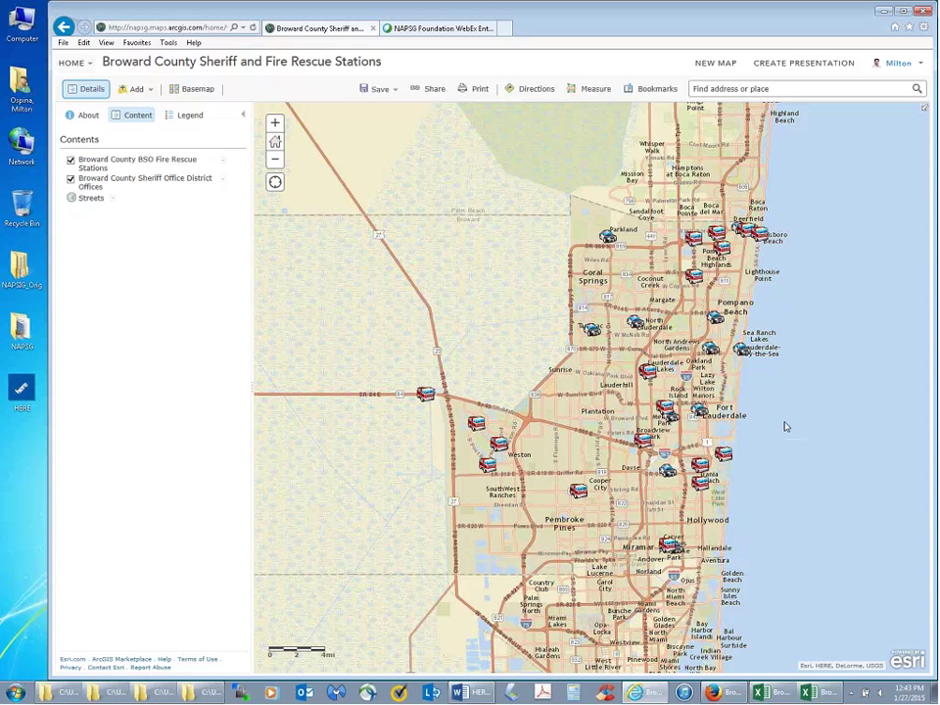
left_click(424, 91)
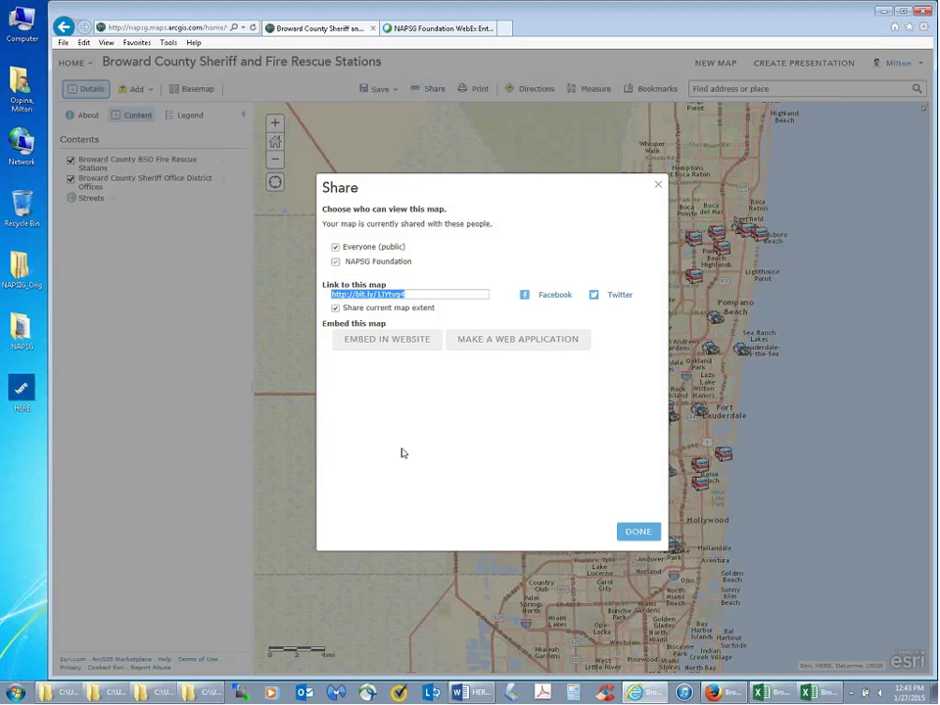
left_click(336, 248)
left_click(657, 186)
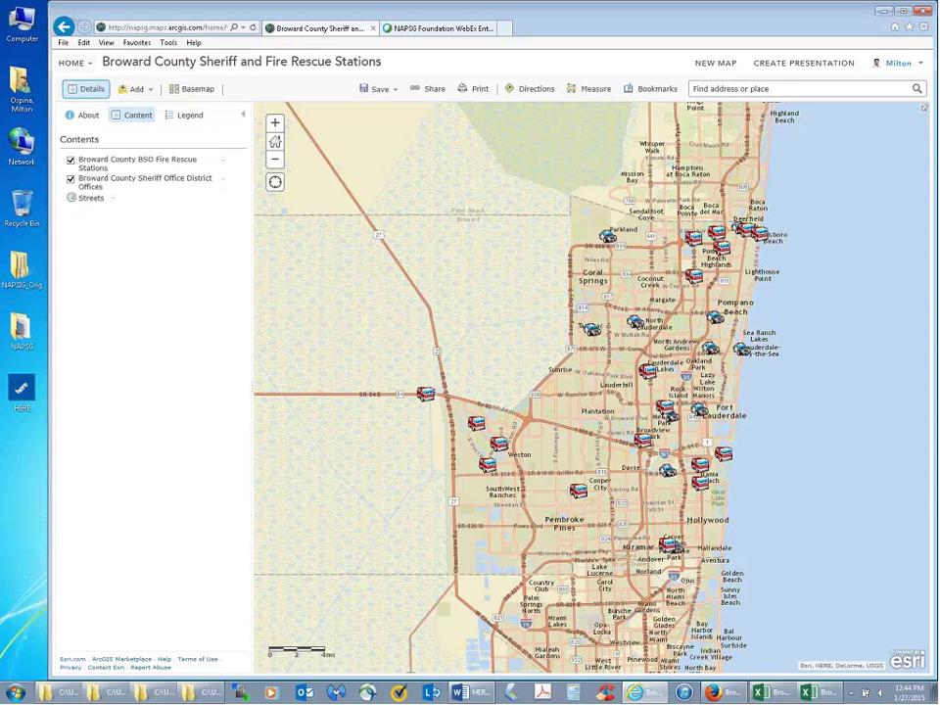
- Search for 10550 Stirling Rd, Cooper City, and zoom out around the located address
left_click(775, 87)
type("10")
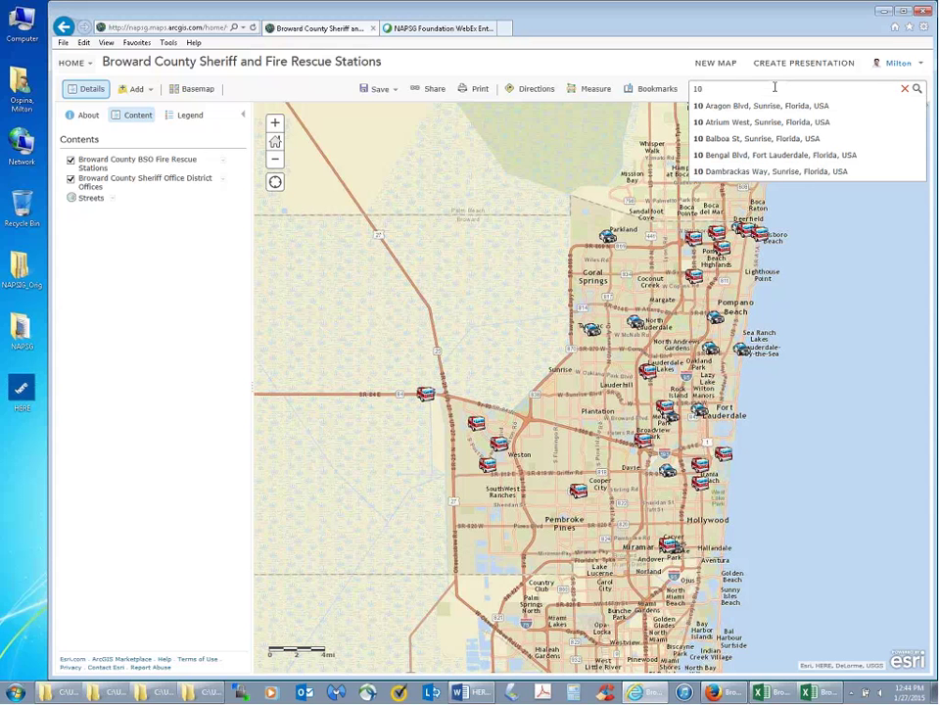
type("550 Str")
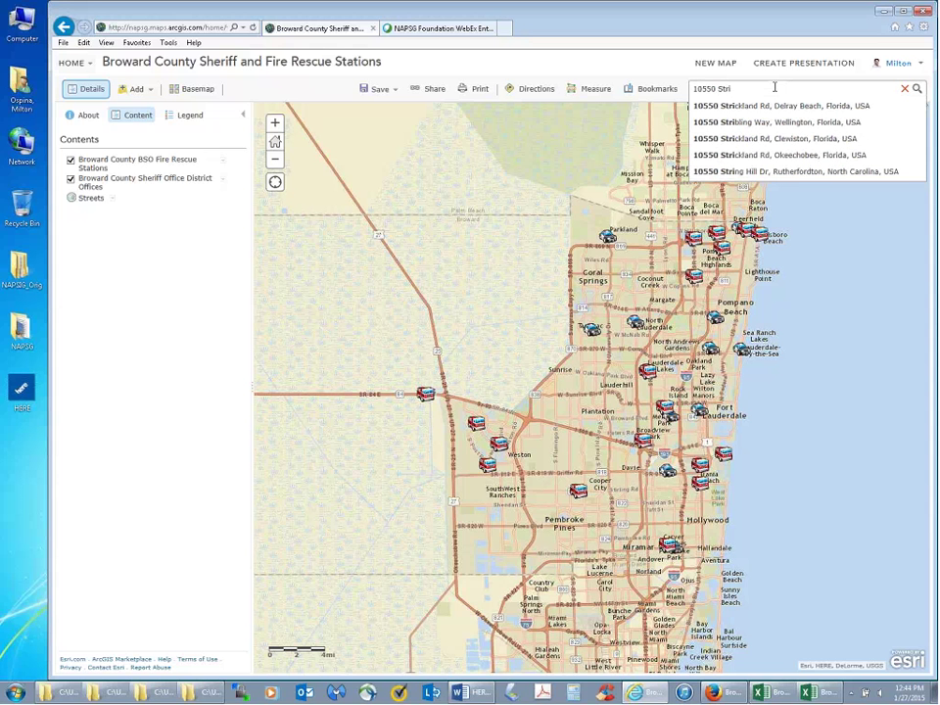
type("i")
key("BackSpace")
key("BackSpace")
type("irl")
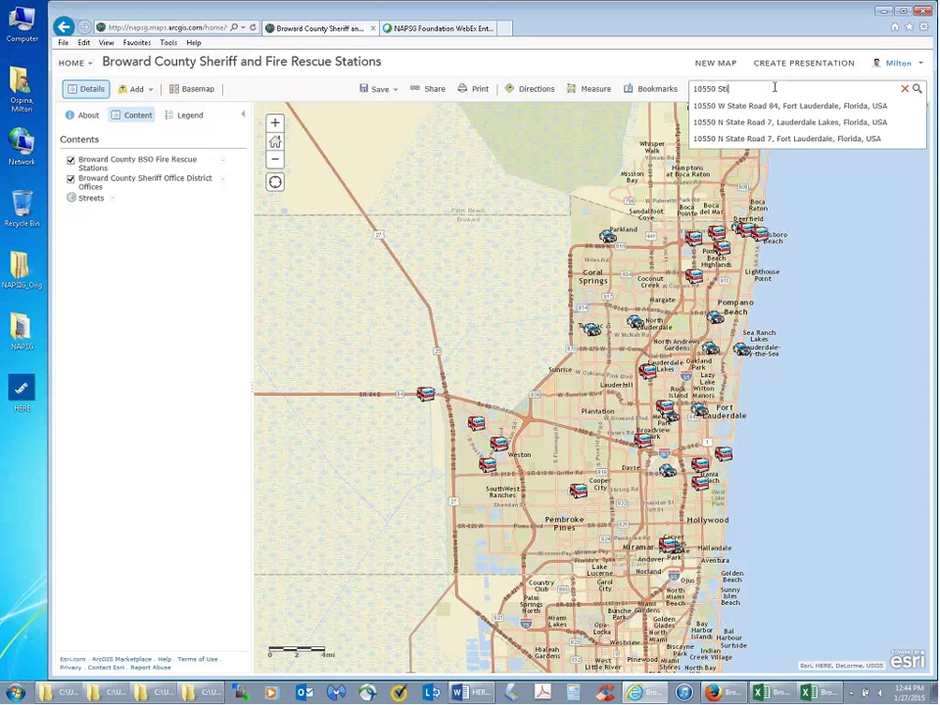
type("ing")
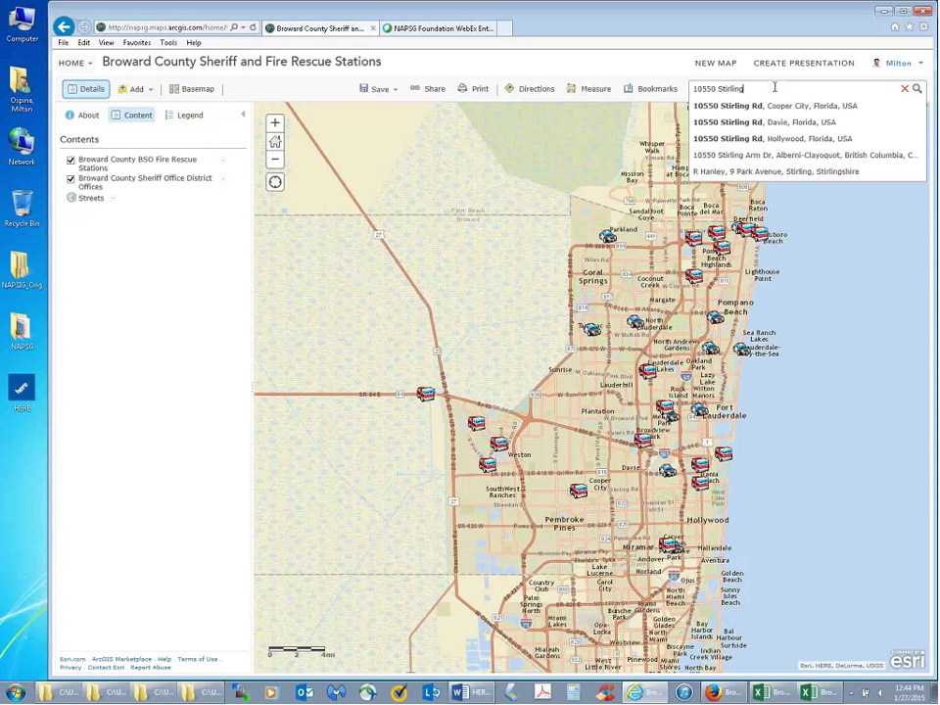
type(" rd")
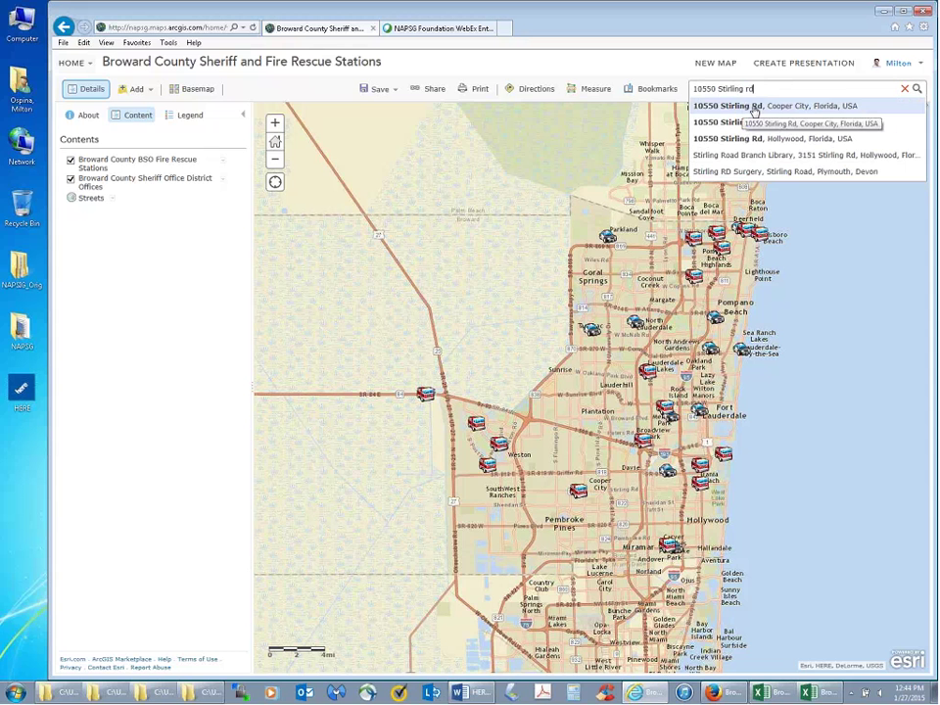
left_click(754, 106)
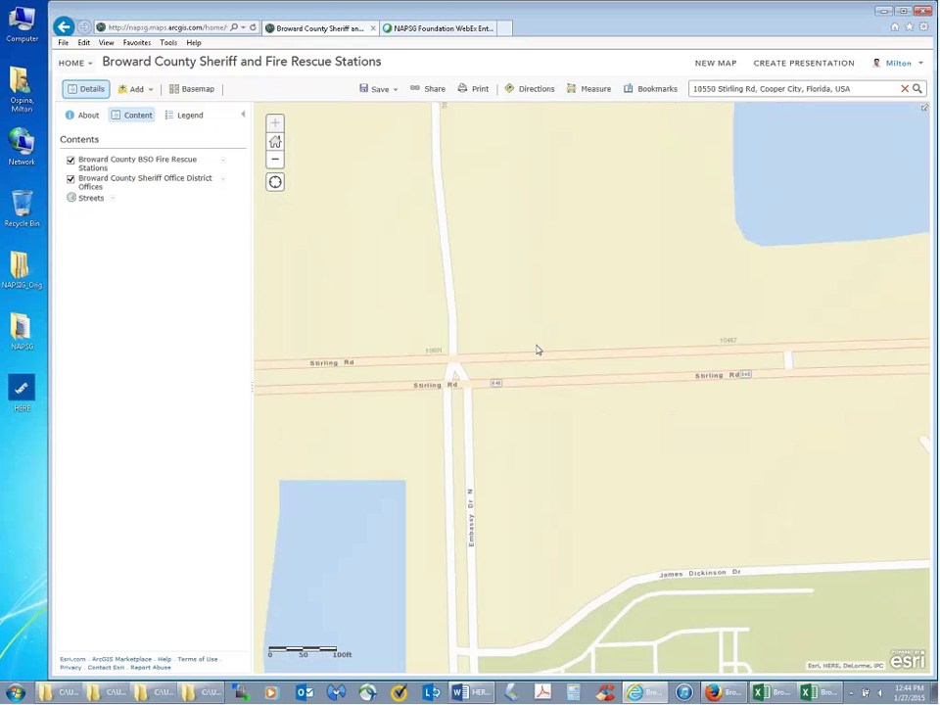
scroll(537, 350, "down", 1)
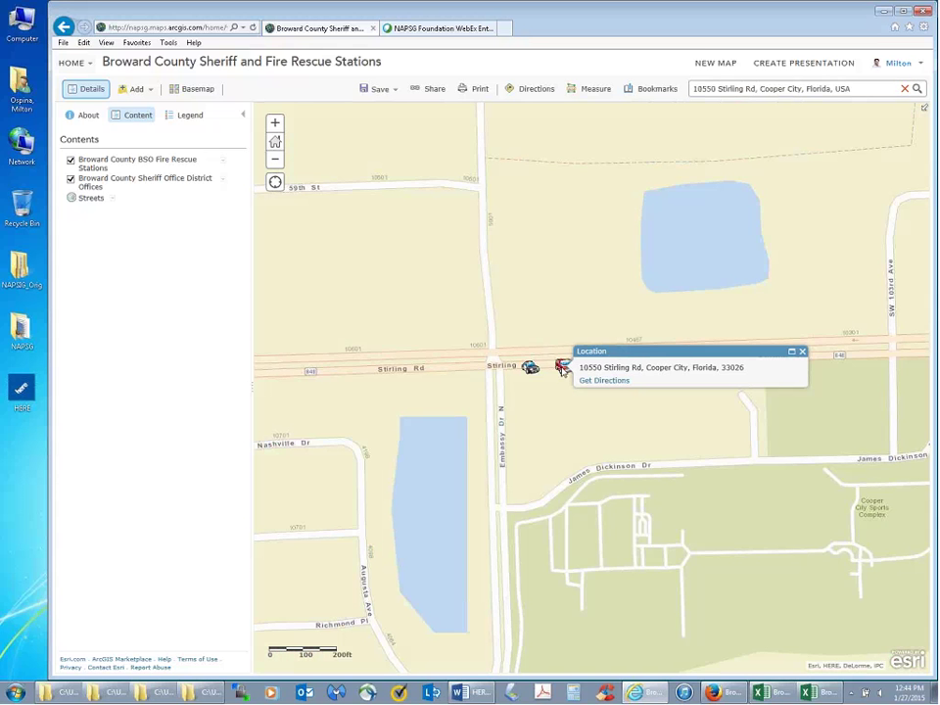
scroll(532, 313, "down", 1)
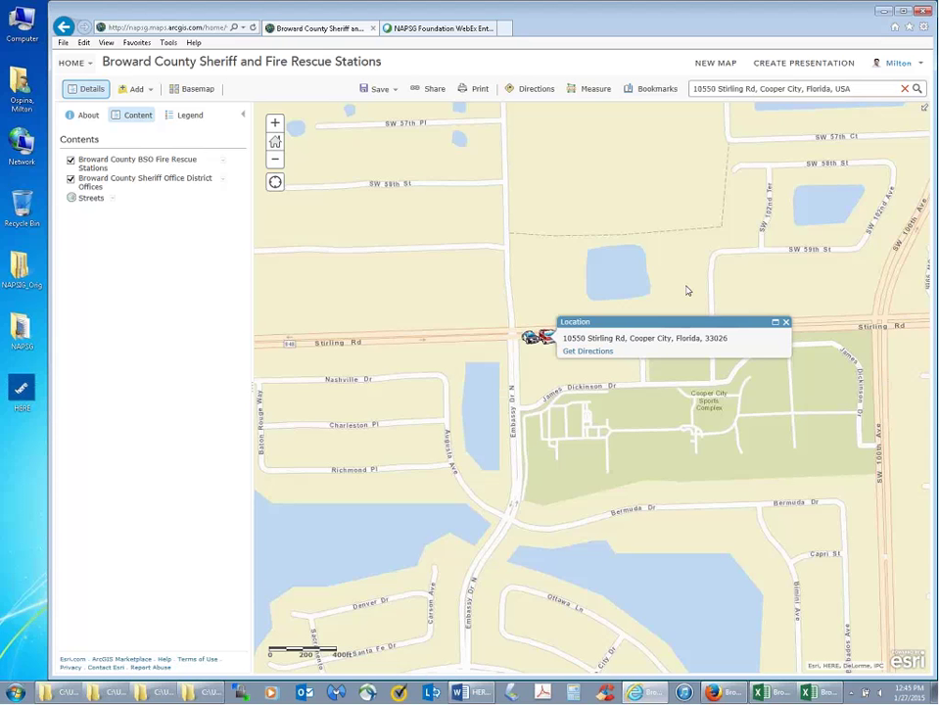
- Save the current map view as a bookmark named 'Cooper City'
left_click(659, 92)
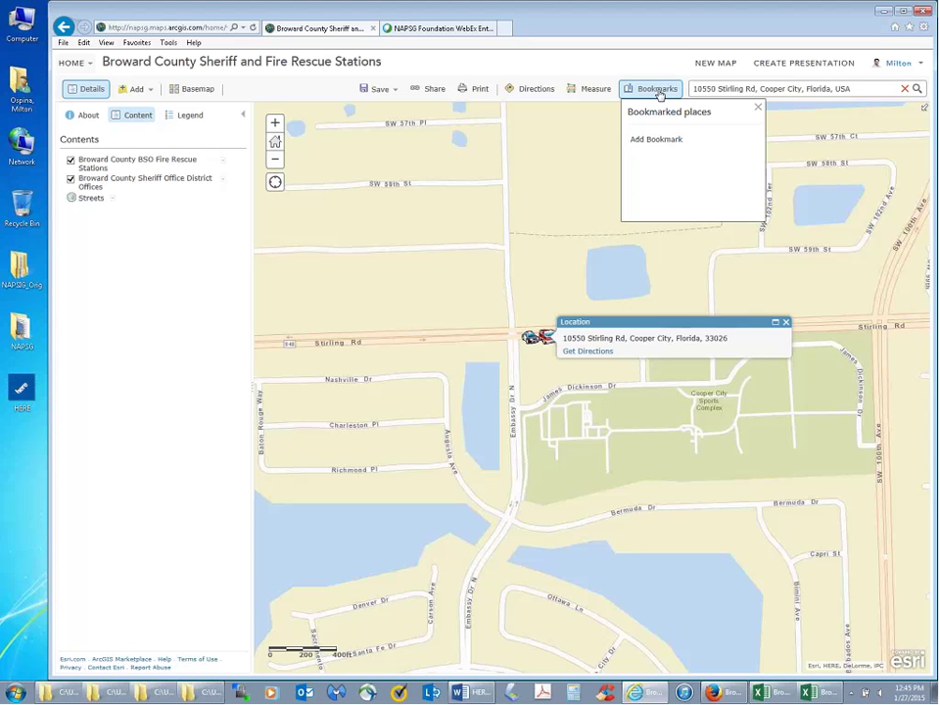
left_click(656, 139)
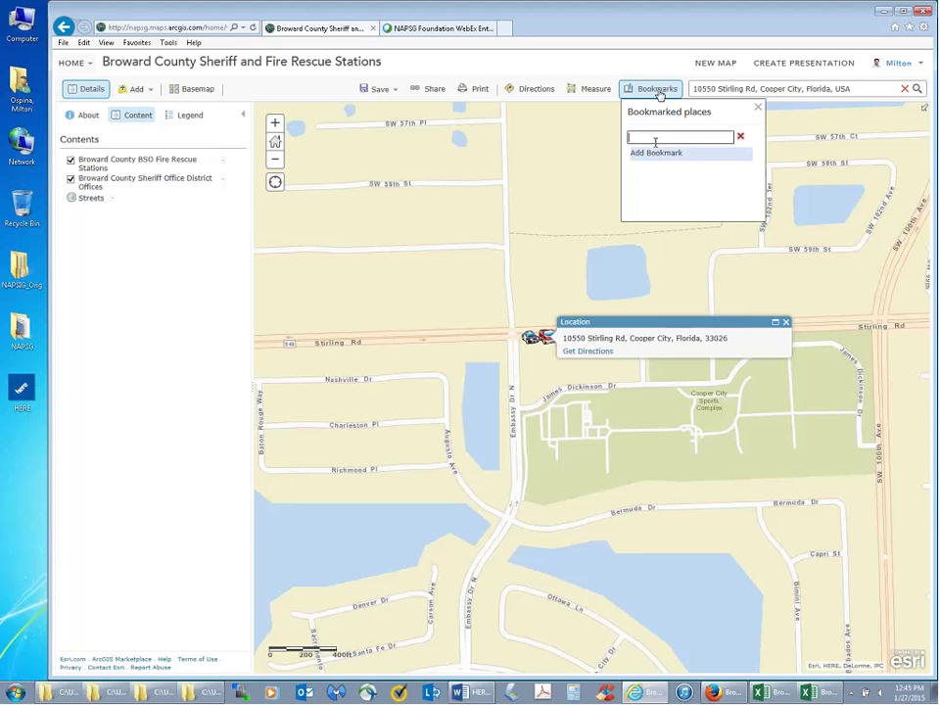
type("Cooper City")
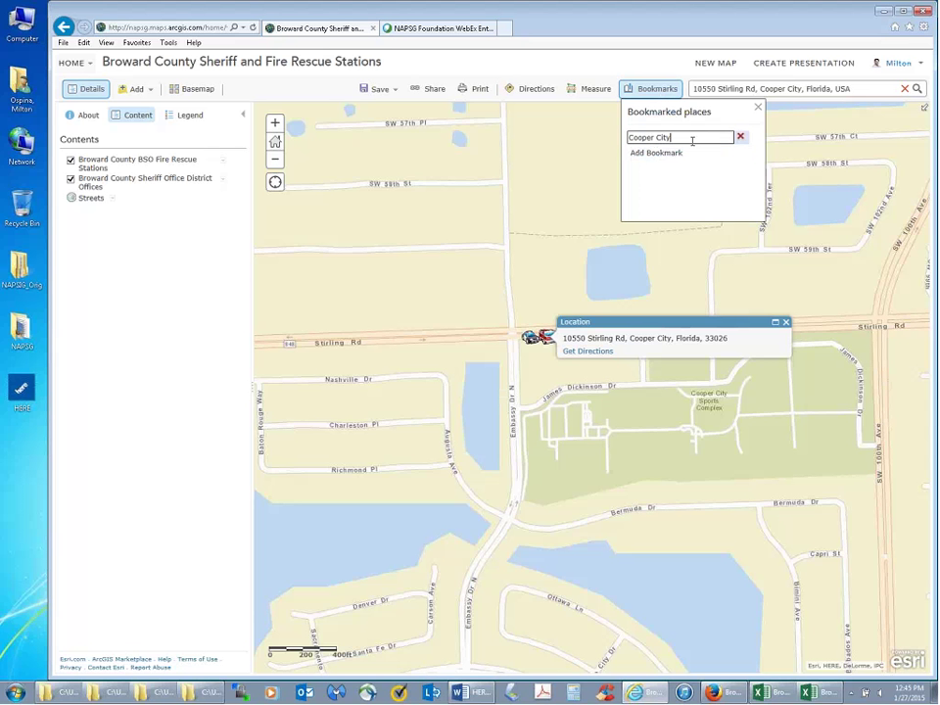
key("Return")
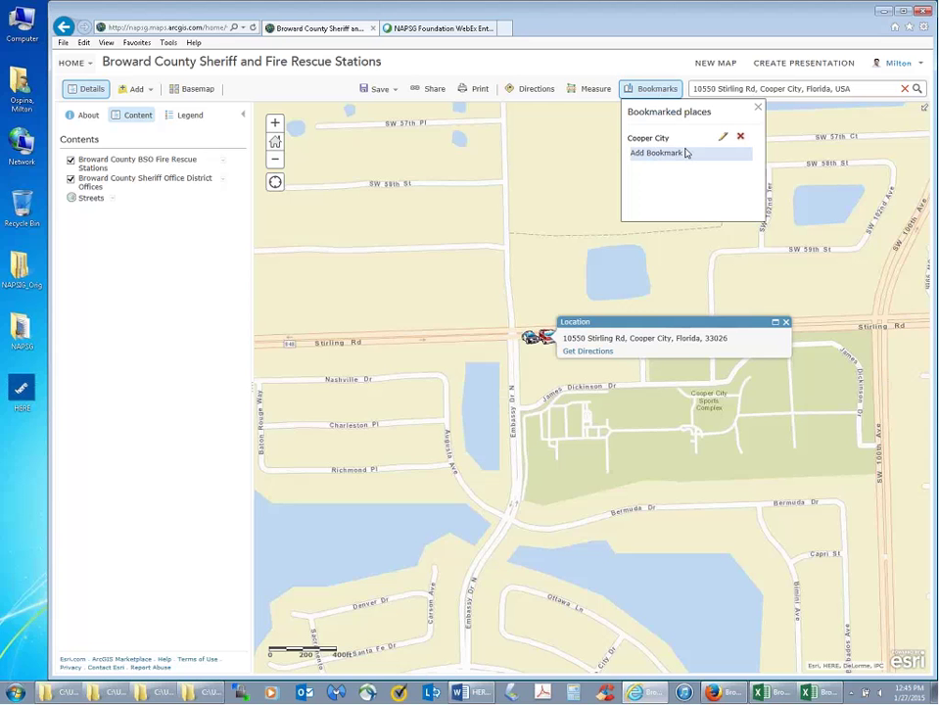
- Close the location pop-up and zoom to all fire rescue stations
left_click(578, 238)
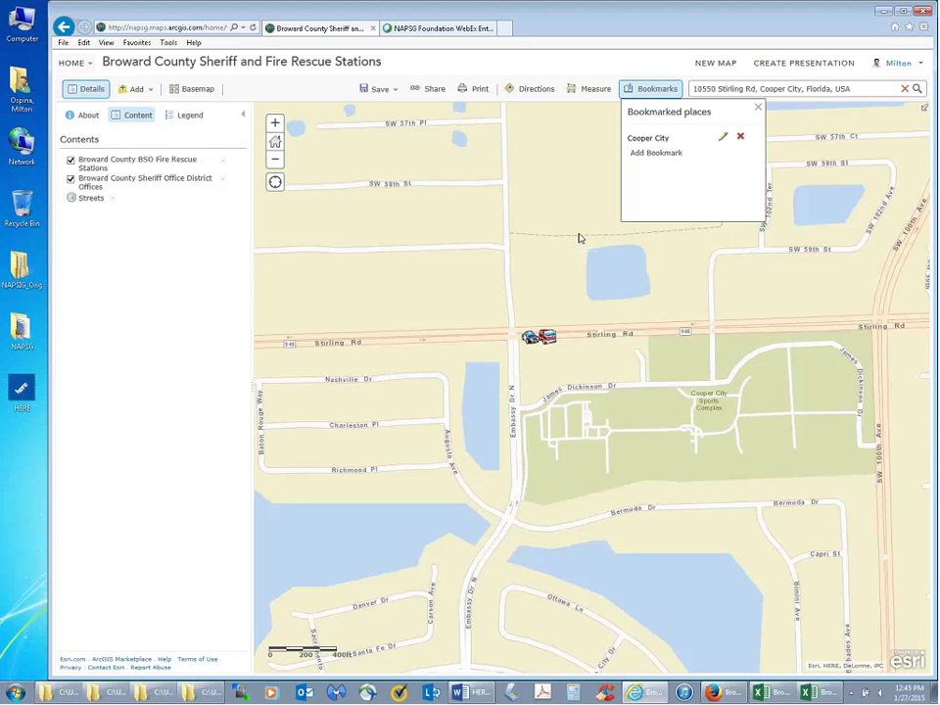
left_click(223, 160)
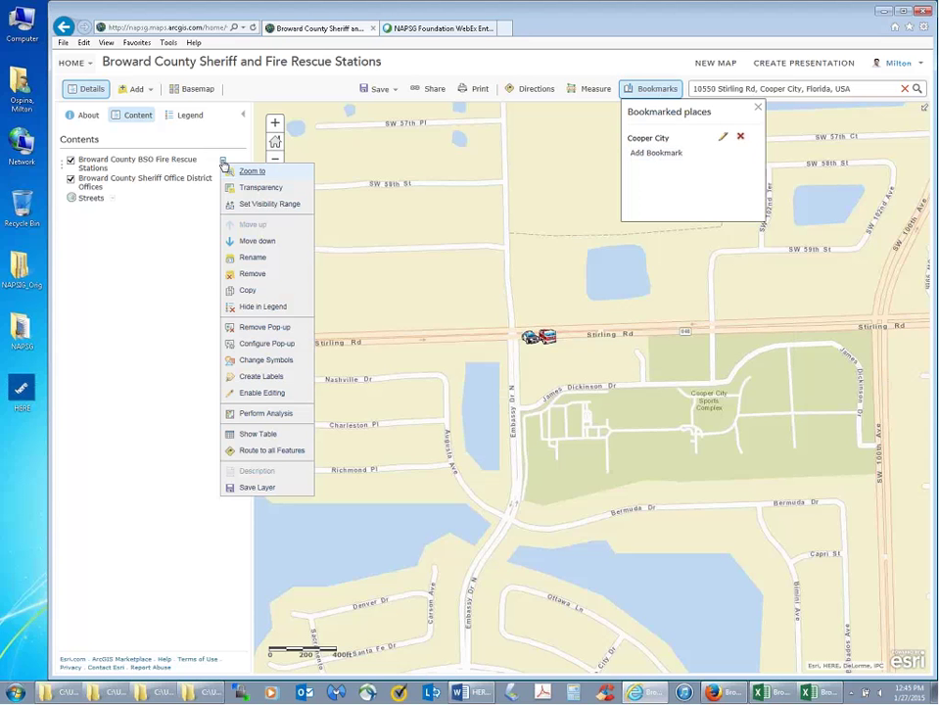
left_click(249, 173)
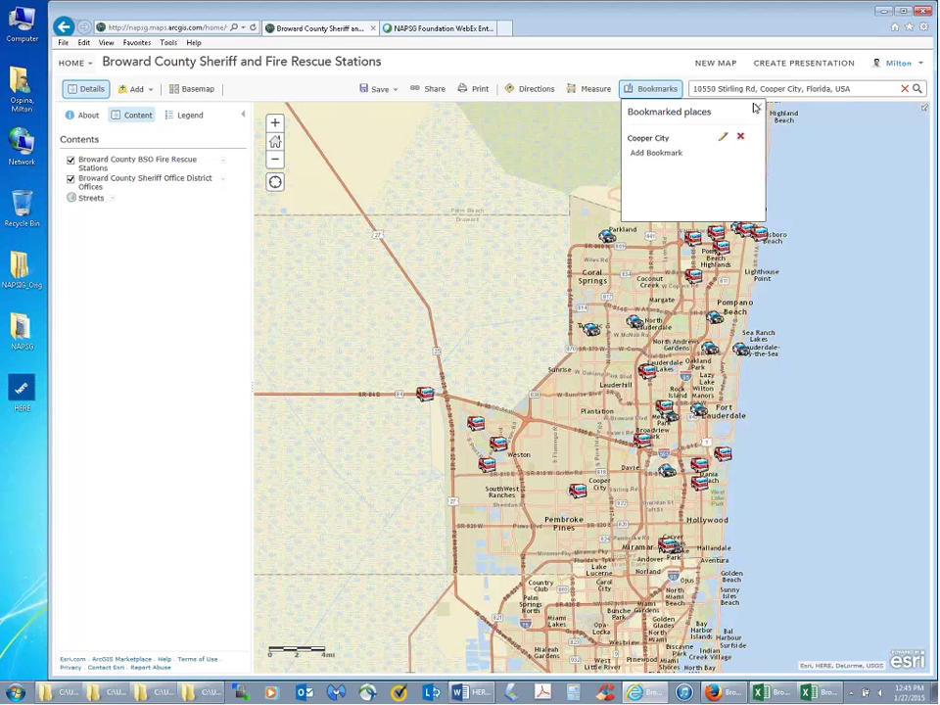
- Jump to the Cooper City bookmark and bring up the Add layer options
left_click(755, 108)
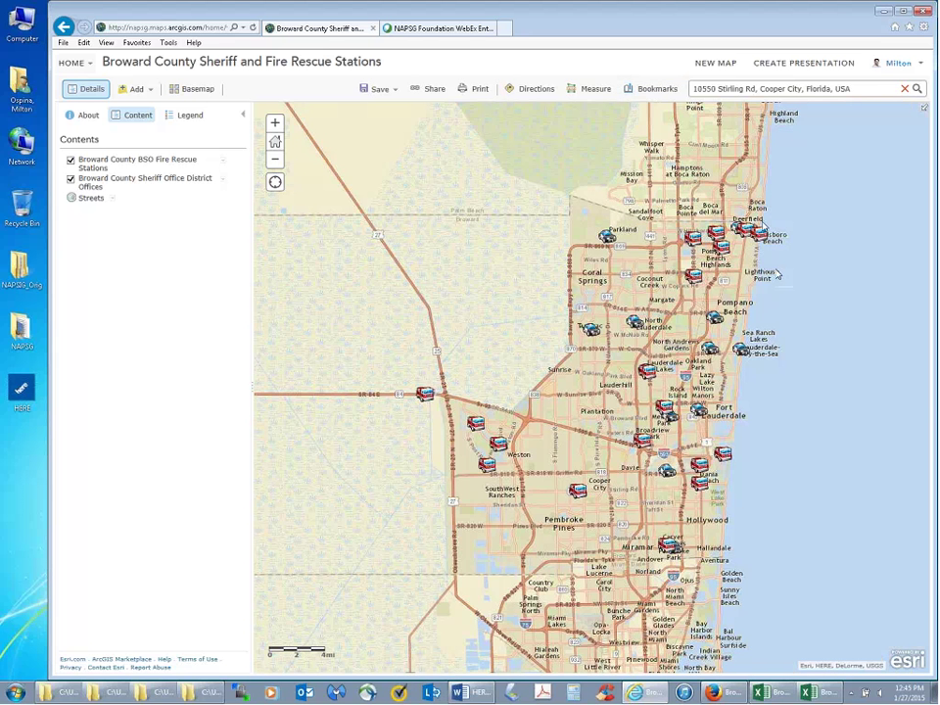
left_click(649, 90)
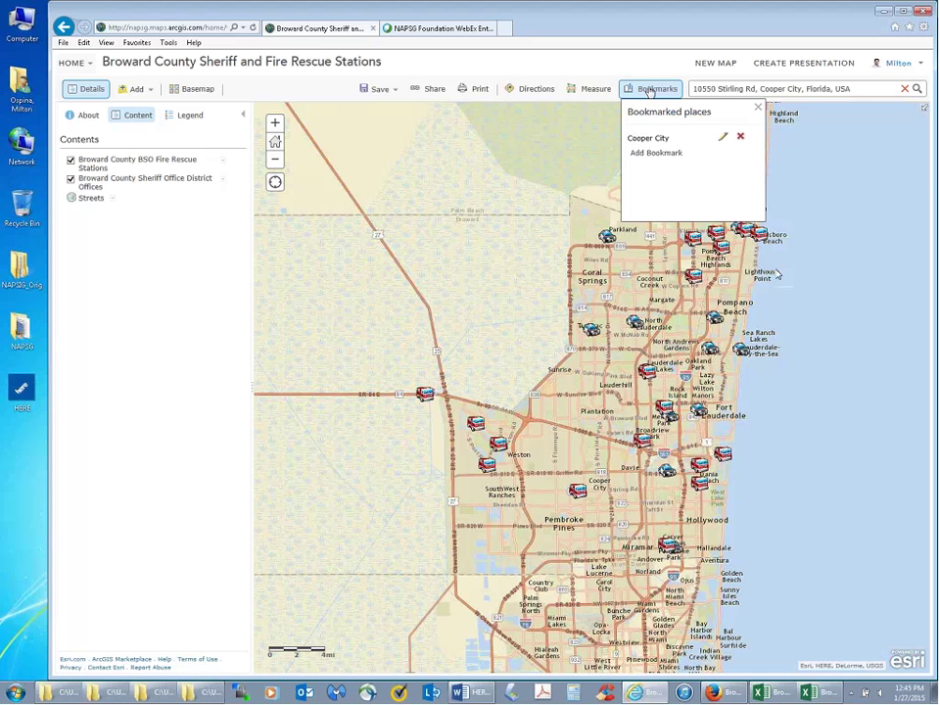
left_click(638, 139)
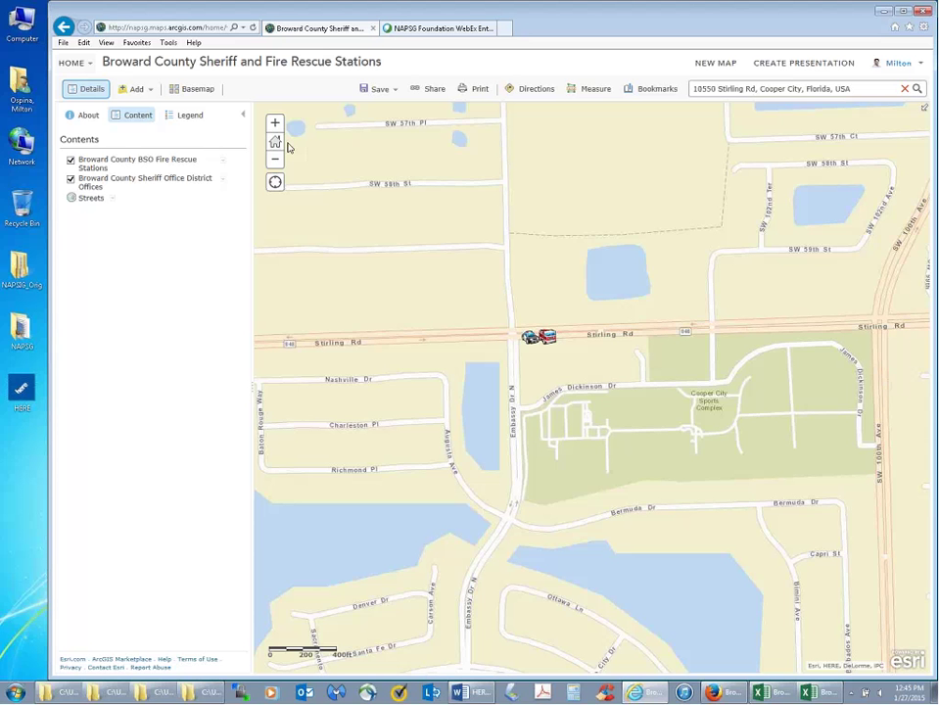
left_click(138, 90)
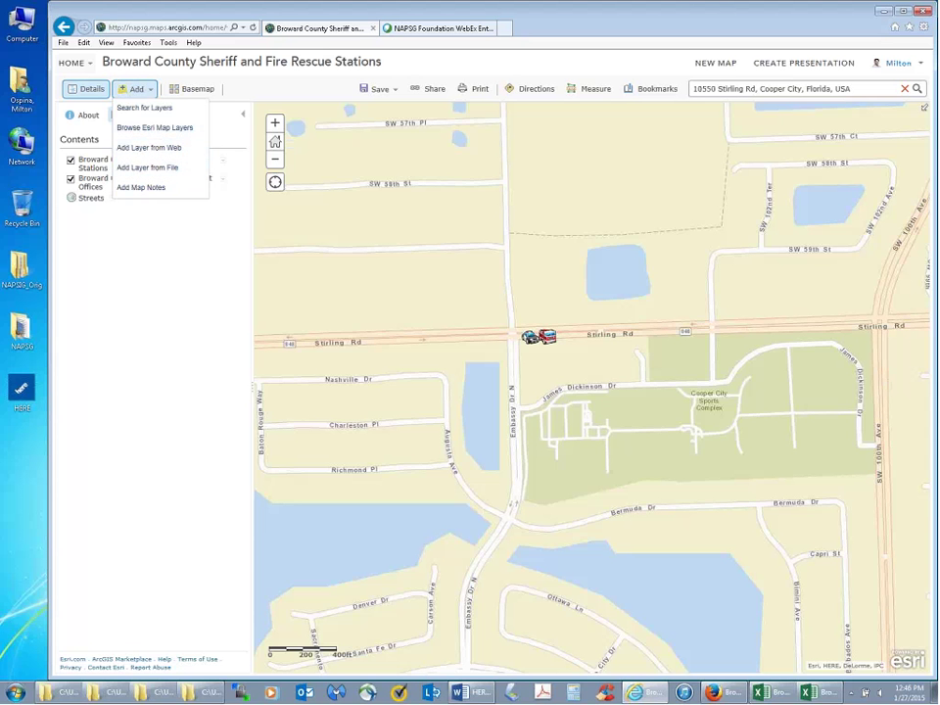
- Add Esri's World Imagery from the Basemap Imagery category to the map as a layer
left_click(156, 128)
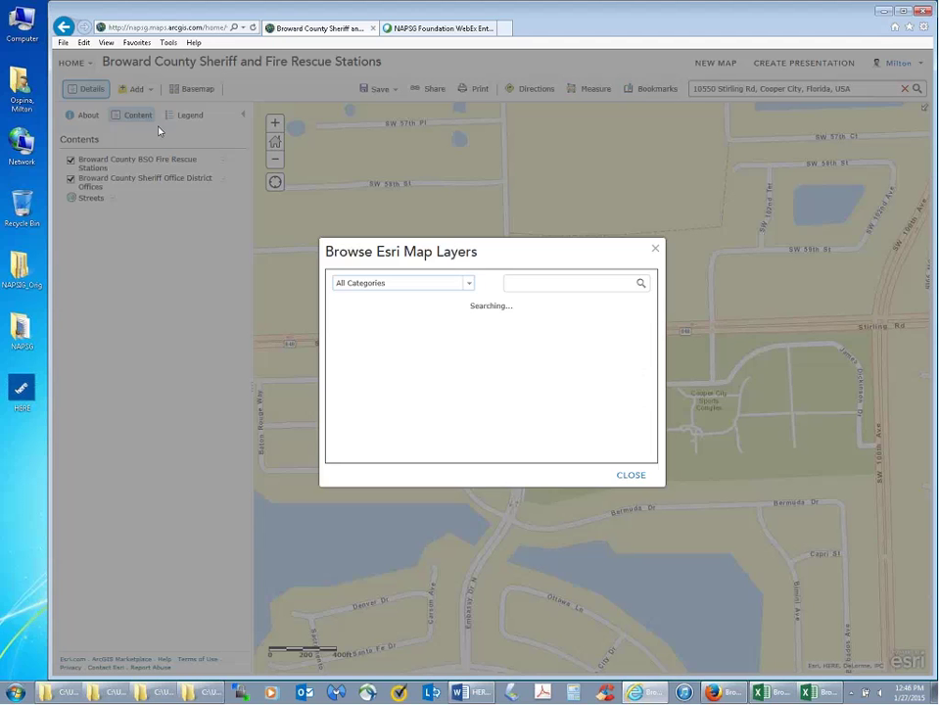
left_click(443, 287)
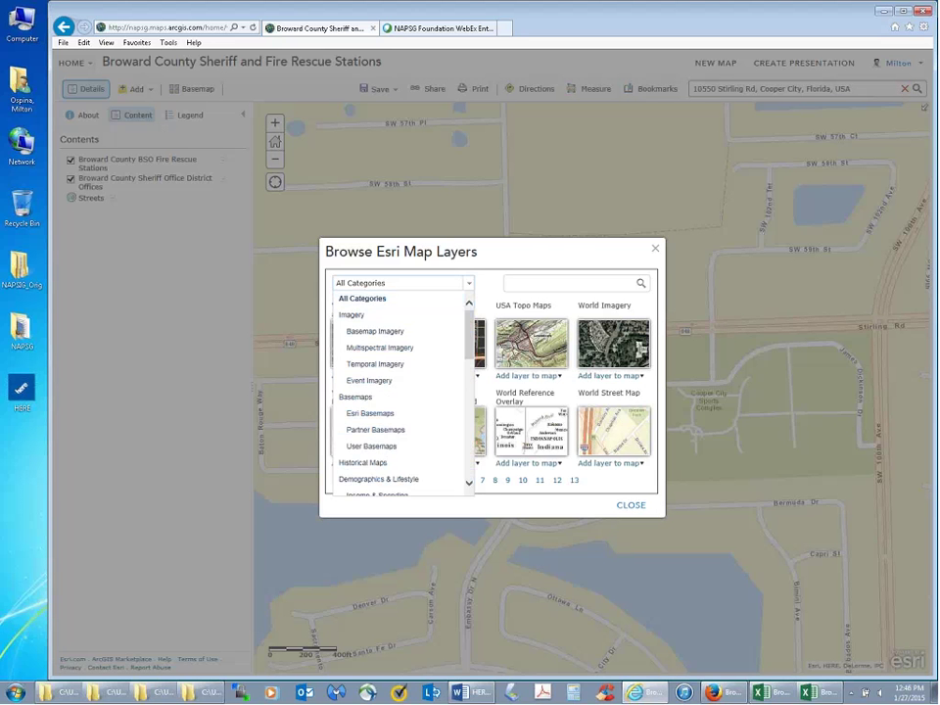
mouse_move(470, 342)
left_mouse_down()
mouse_move(470, 465)
mouse_move(470, 323)
left_mouse_up()
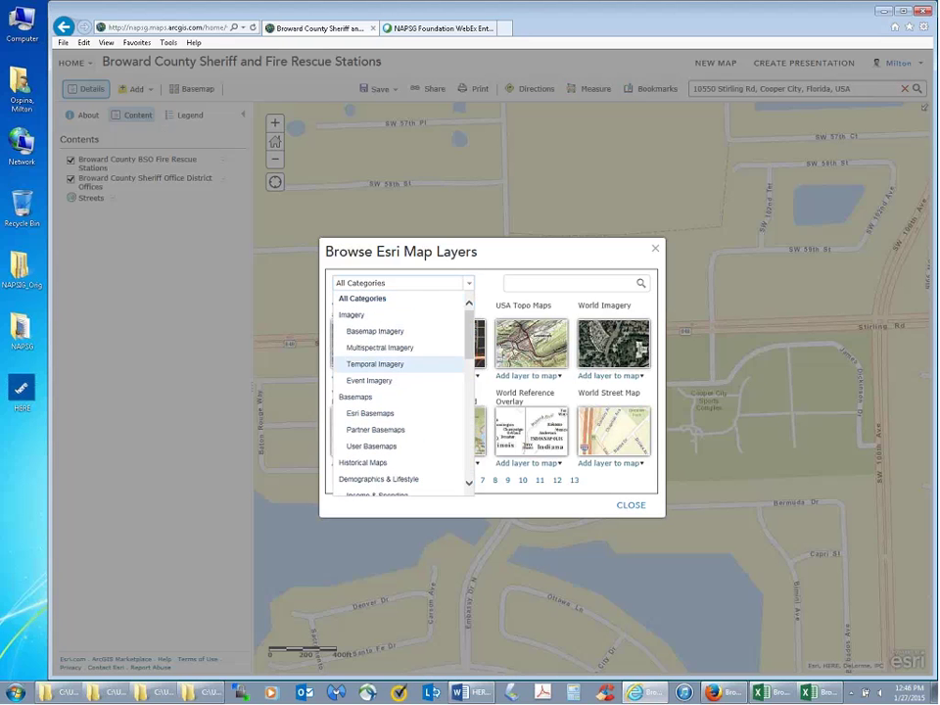
left_click(360, 332)
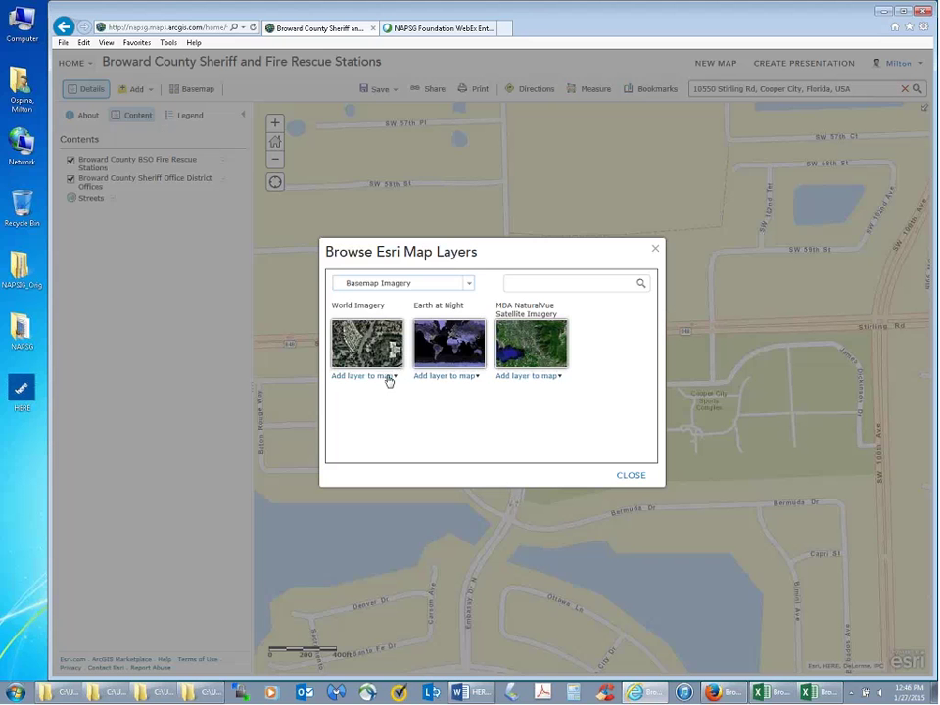
mouse_move(363, 340)
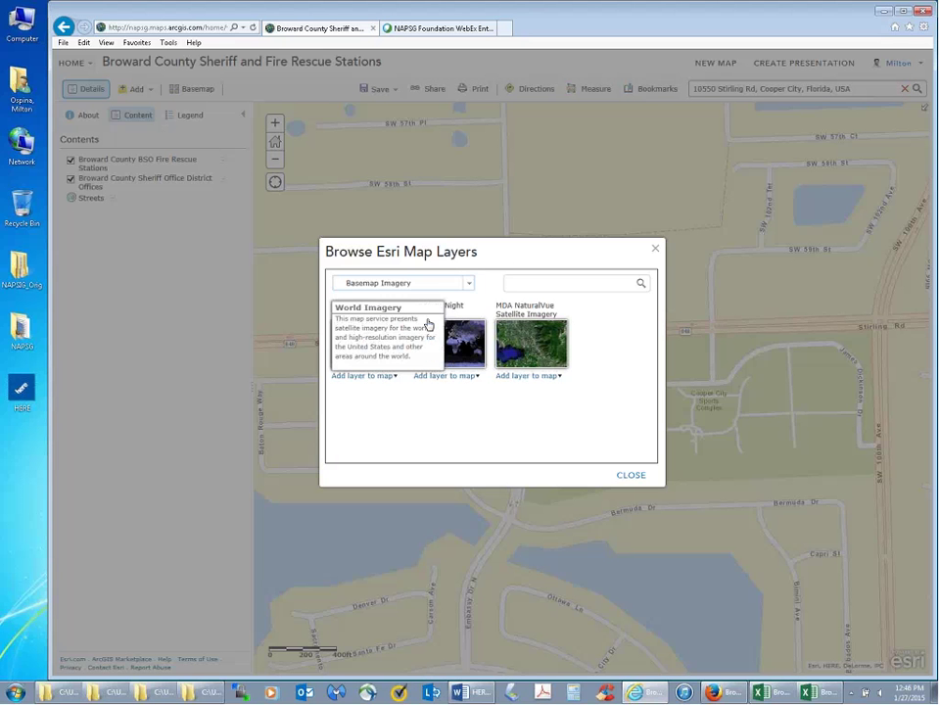
left_click(395, 377)
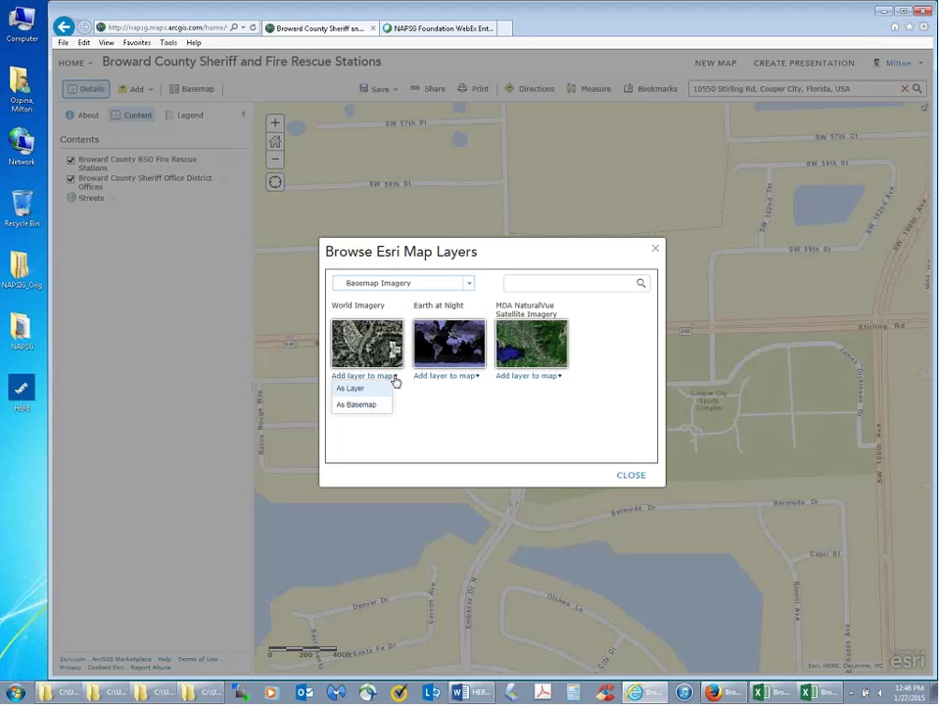
left_click(359, 389)
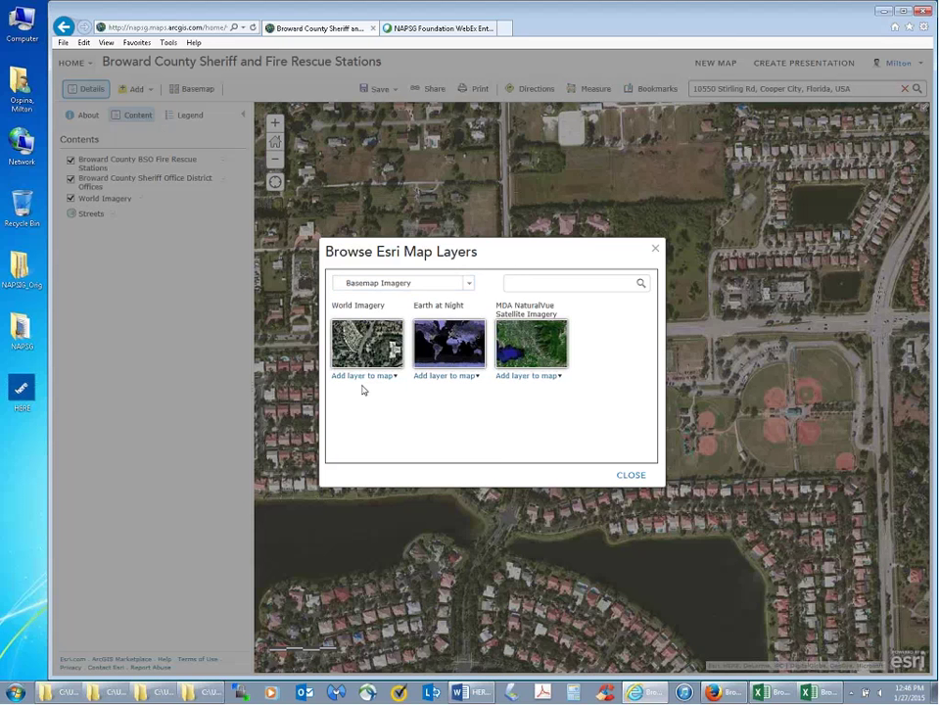
left_click(629, 476)
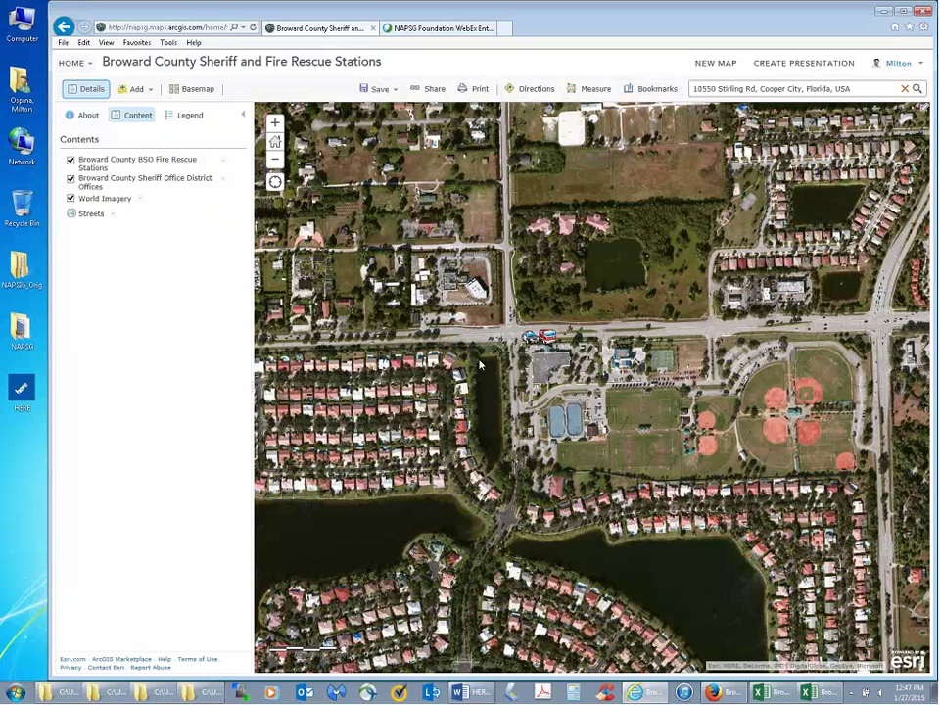
- Save the web map, zoom to all fire rescue stations, and open the HOME menu
left_click(383, 90)
left_click(367, 107)
left_click(226, 162)
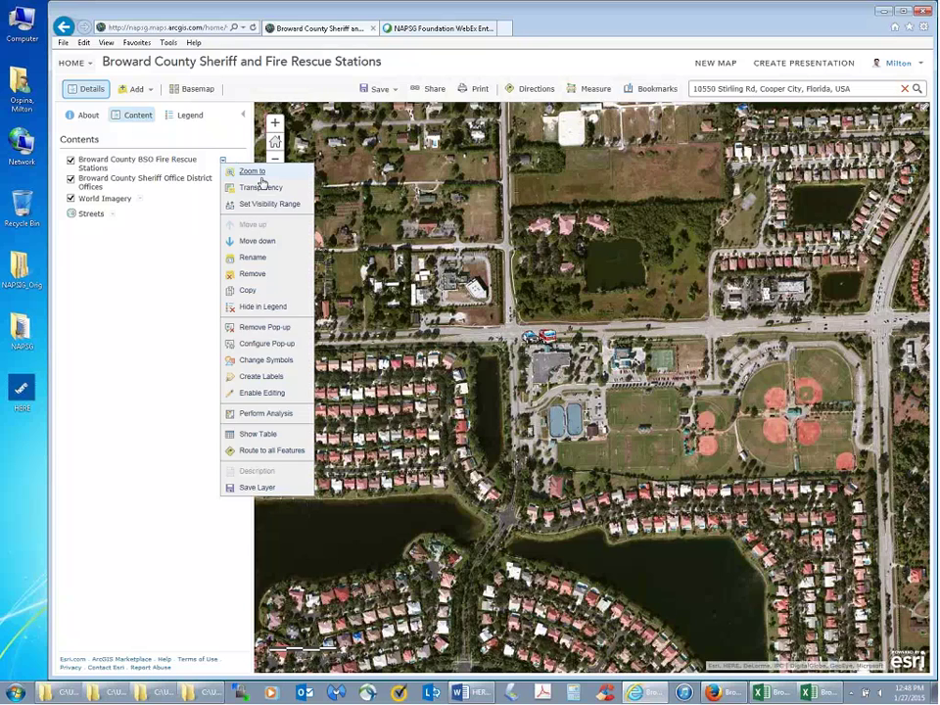
left_click(257, 173)
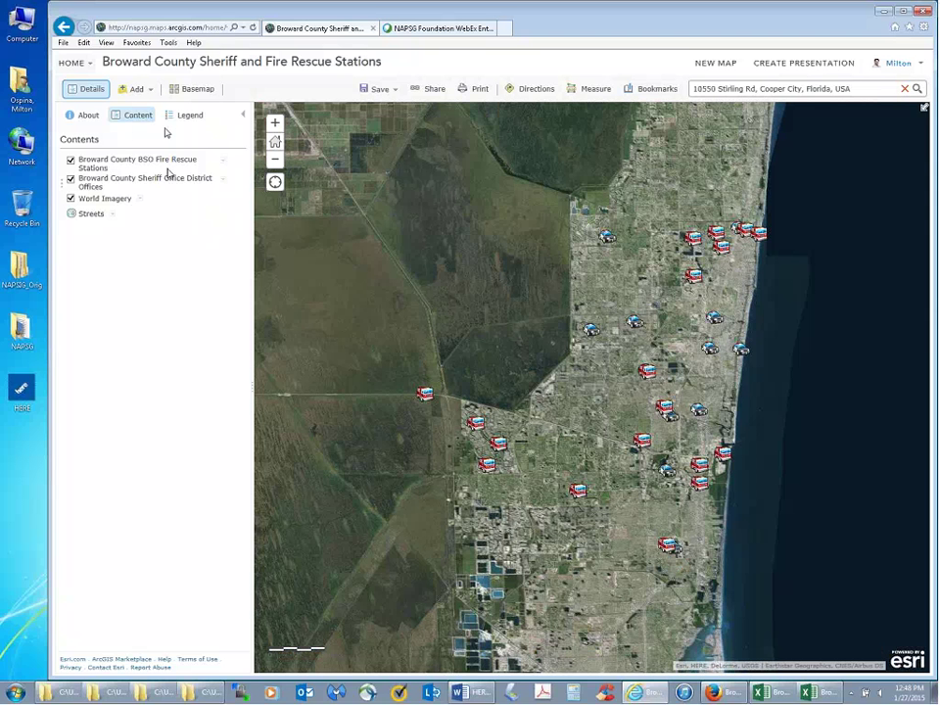
left_click(91, 65)
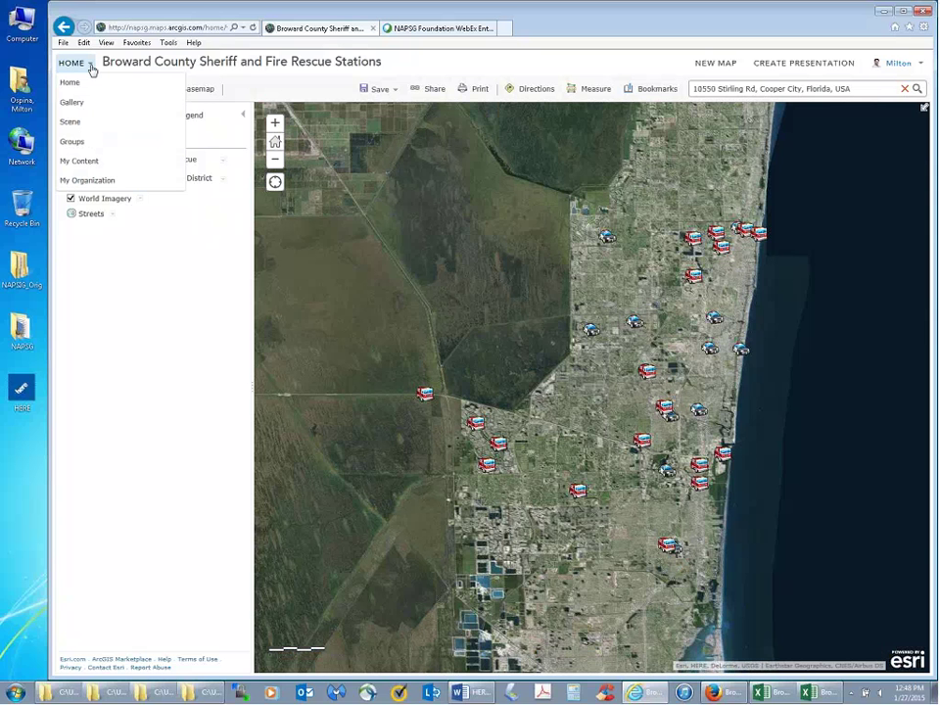
left_click(89, 163)
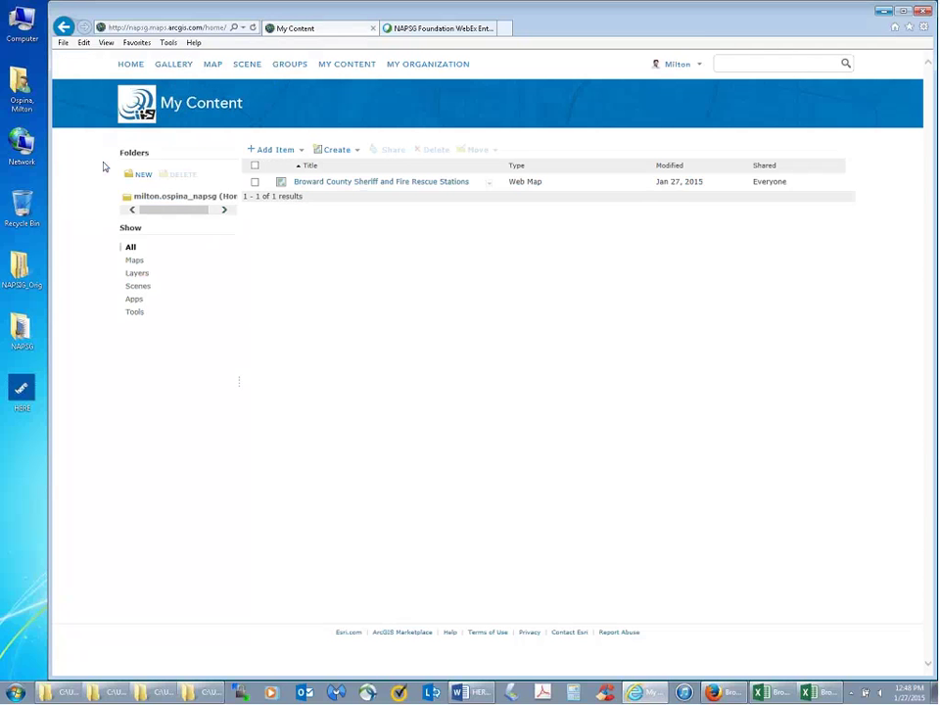
left_click(63, 29)
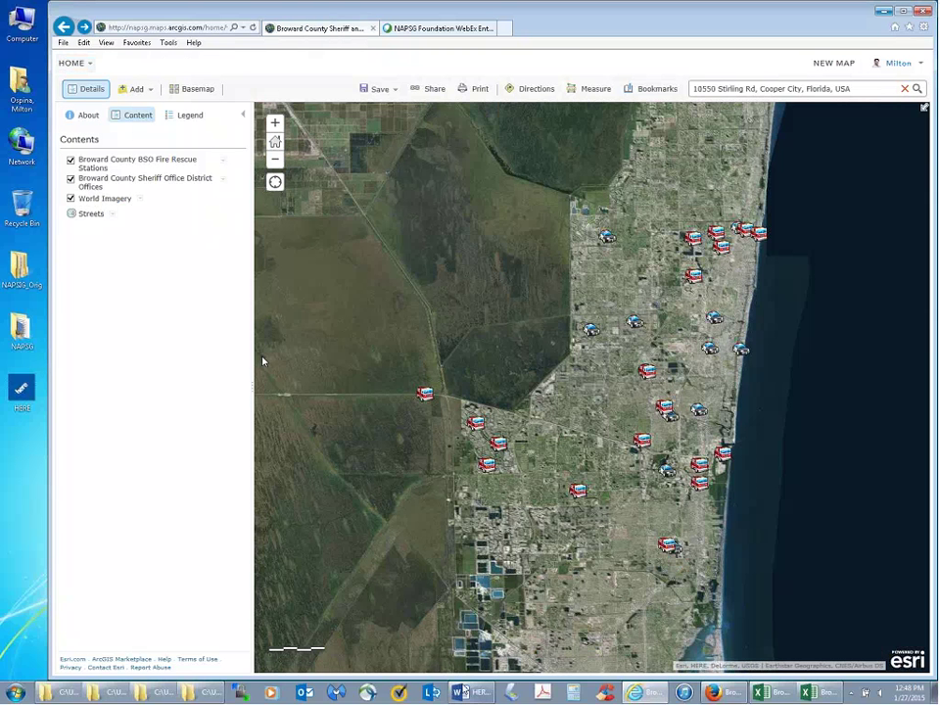
key("alt+Tab")
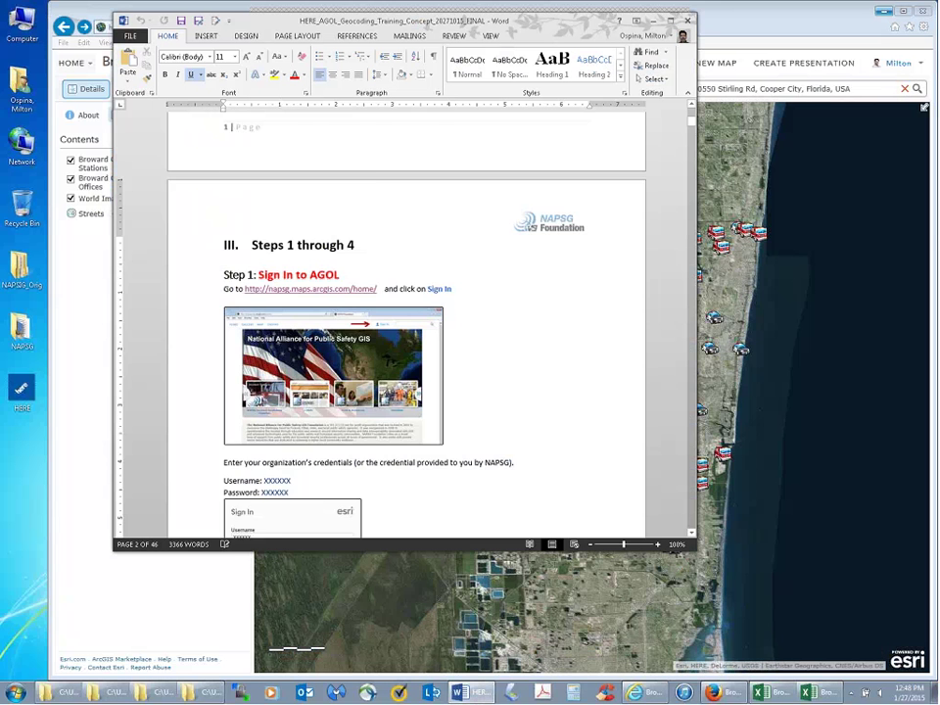
left_click_drag(691, 122, 689, 444)
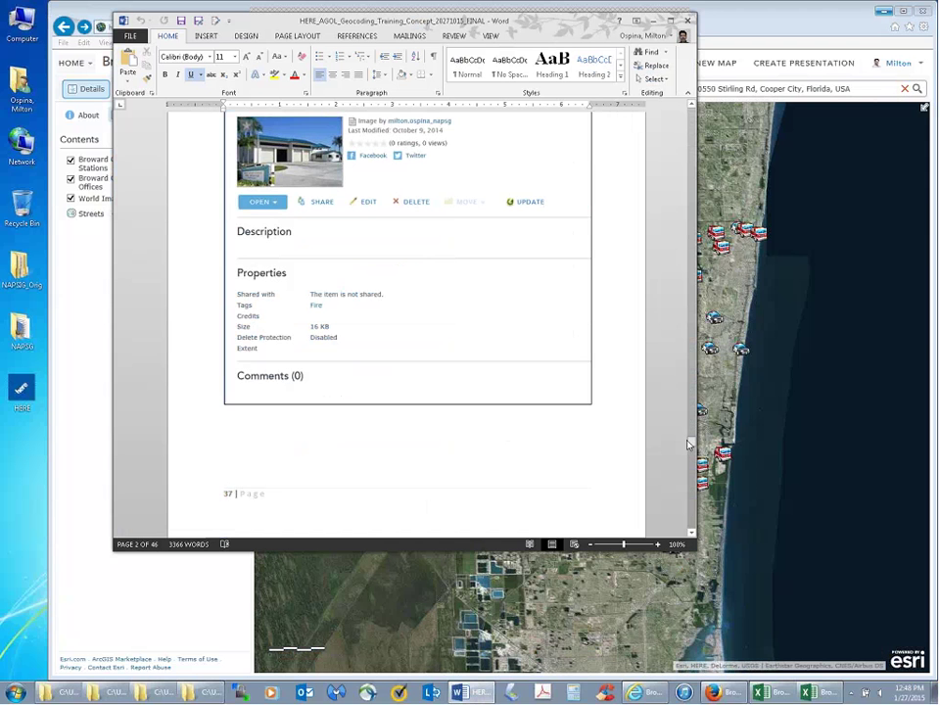
left_click(925, 108)
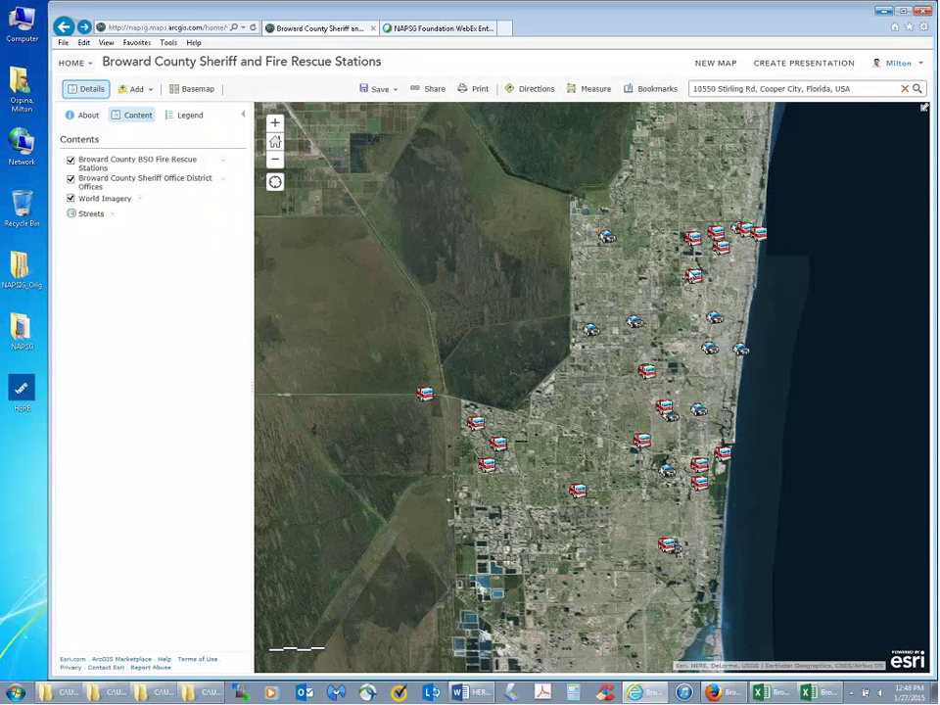
- Check the Deerfield Beach station pop-up, hide World Imagery, and raise the sheriff offices workbook
left_click(692, 277)
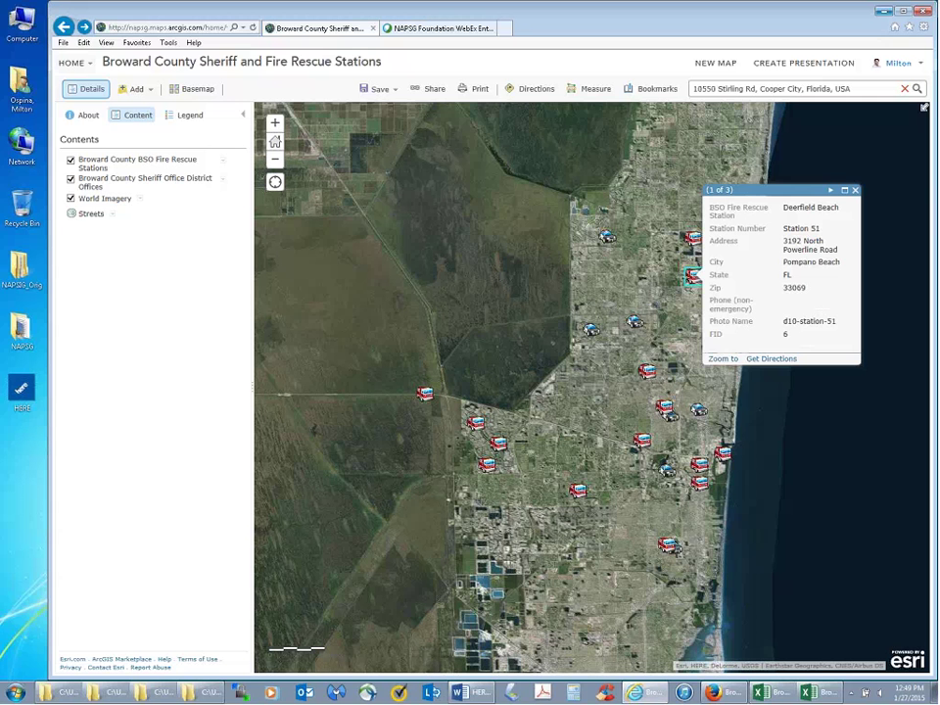
left_click(855, 191)
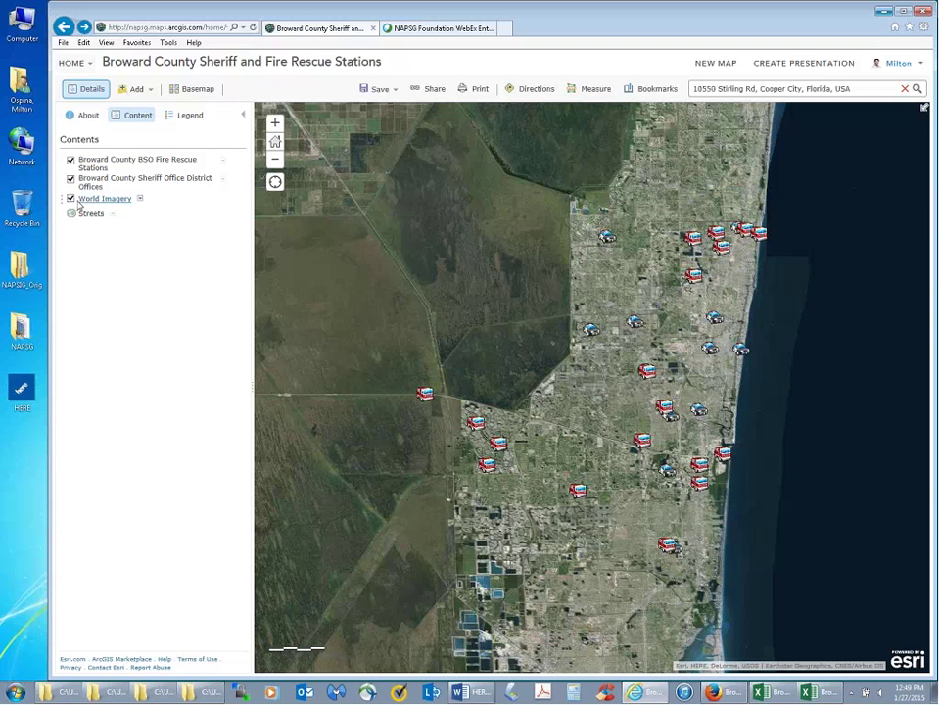
left_click(71, 198)
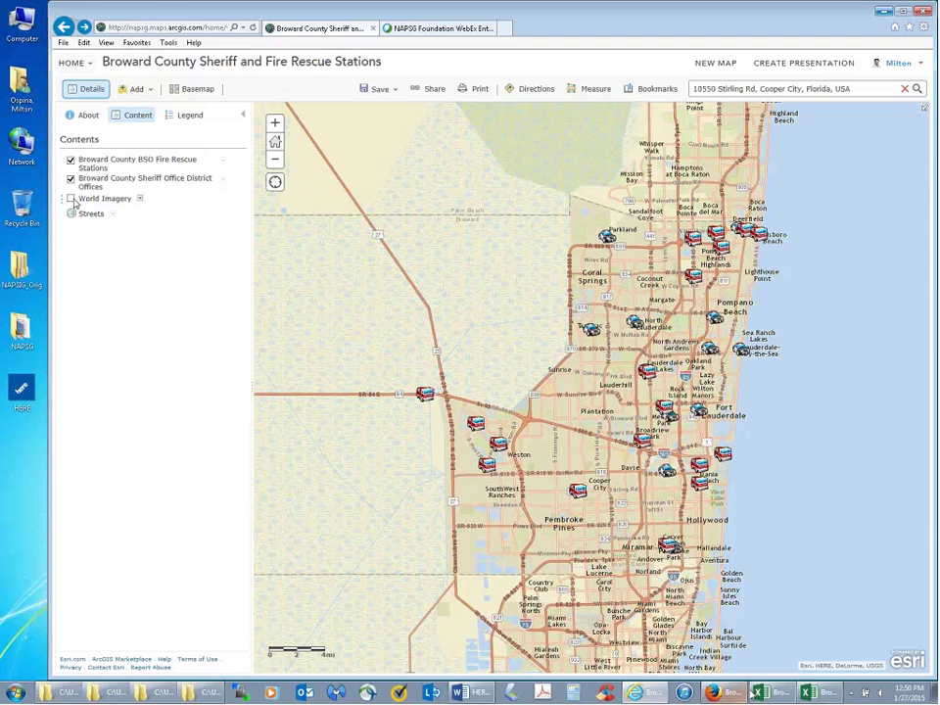
left_click(753, 692)
left_click_drag(559, 352, 551, 158)
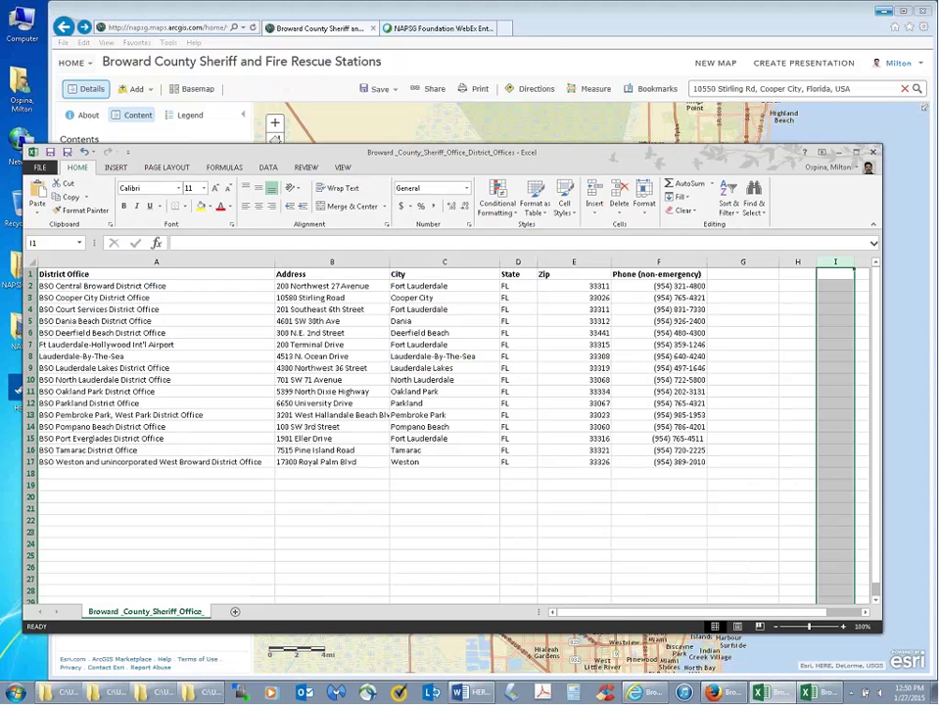
left_click(722, 693)
- Try loading nsgc.org in a new tab, close the failed page, and return to the web map
key("alt+Tab")
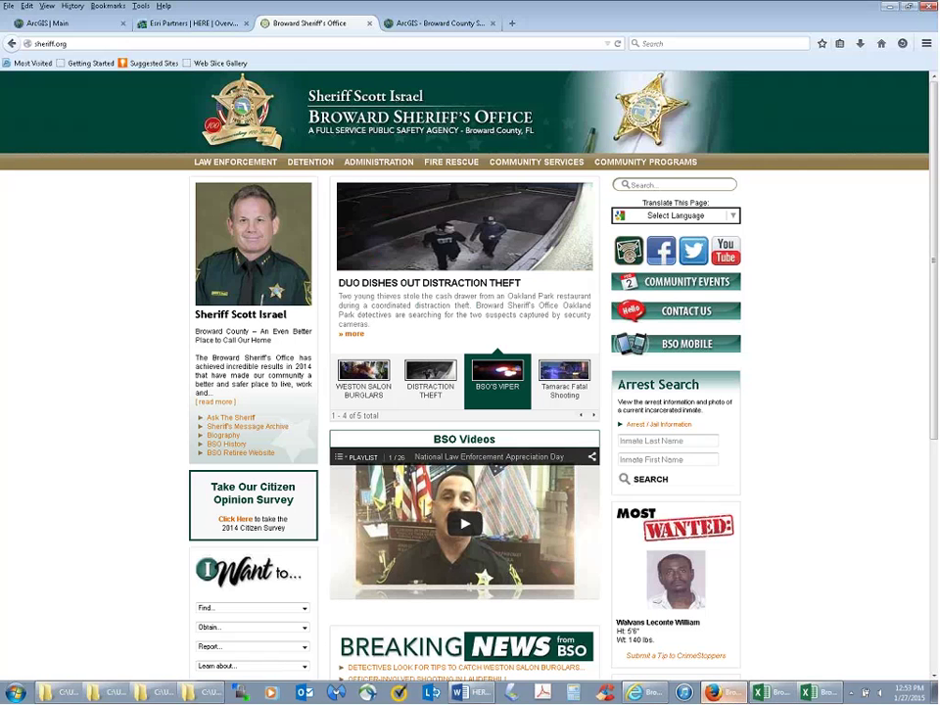
left_click(192, 22)
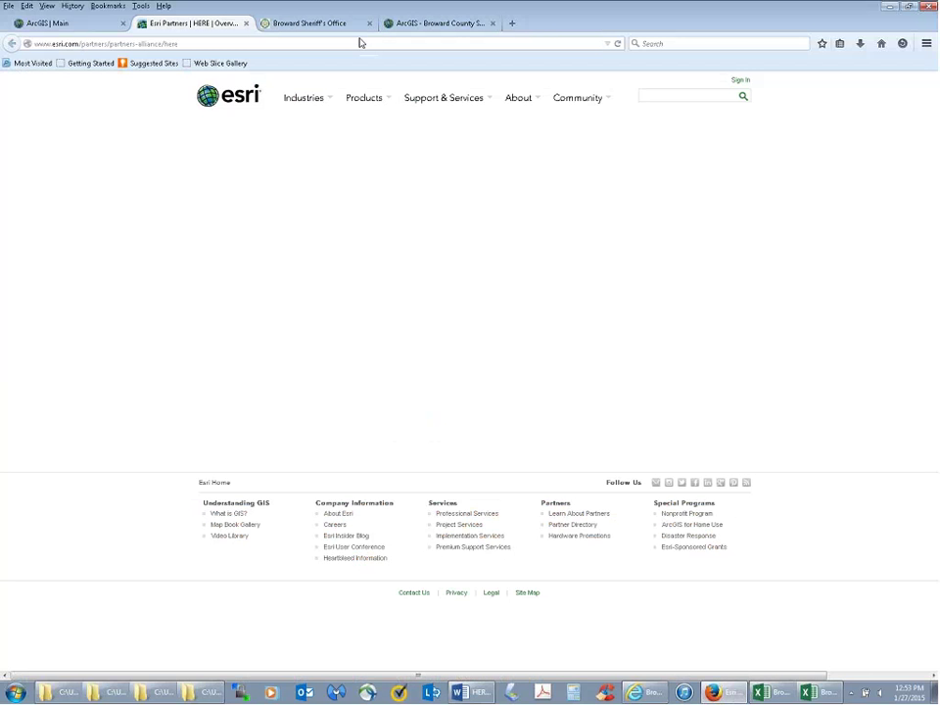
key("ctrl+t")
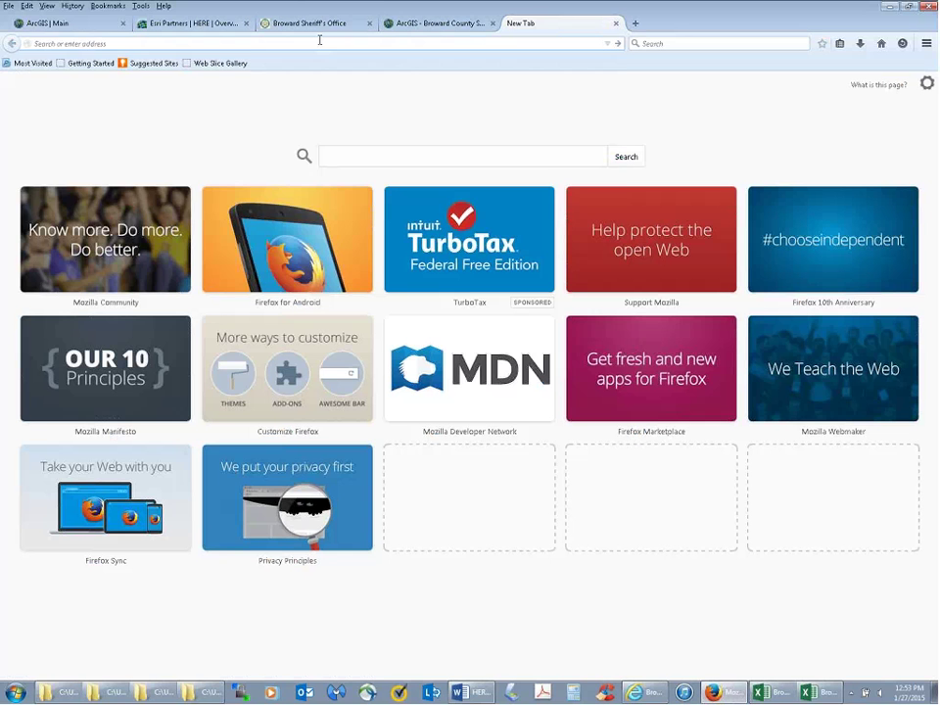
type("nsgc.org")
key("Return")
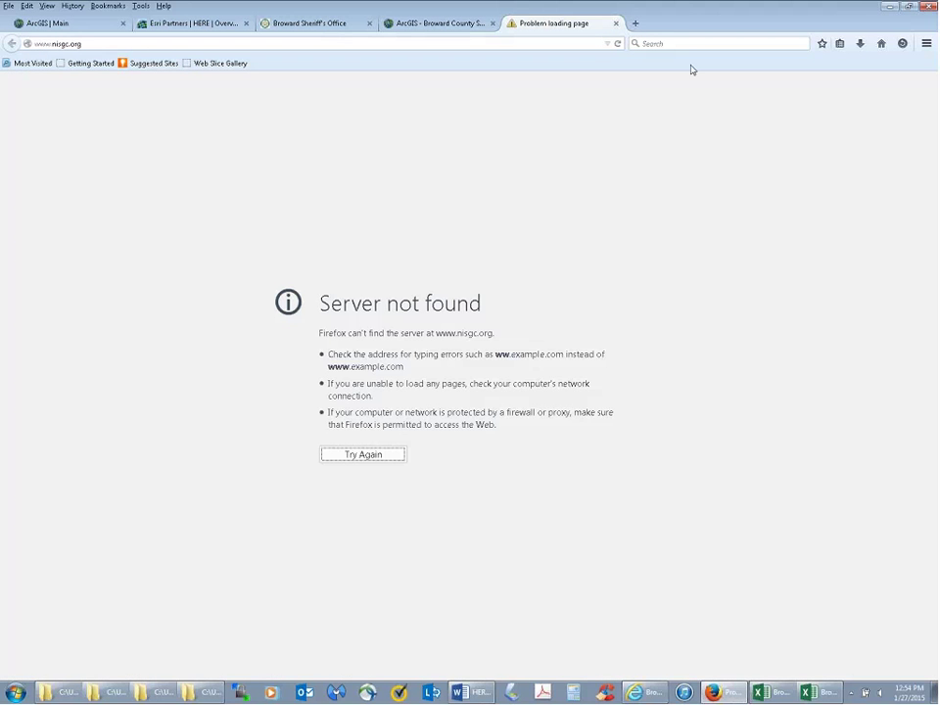
key("ctrl+w")
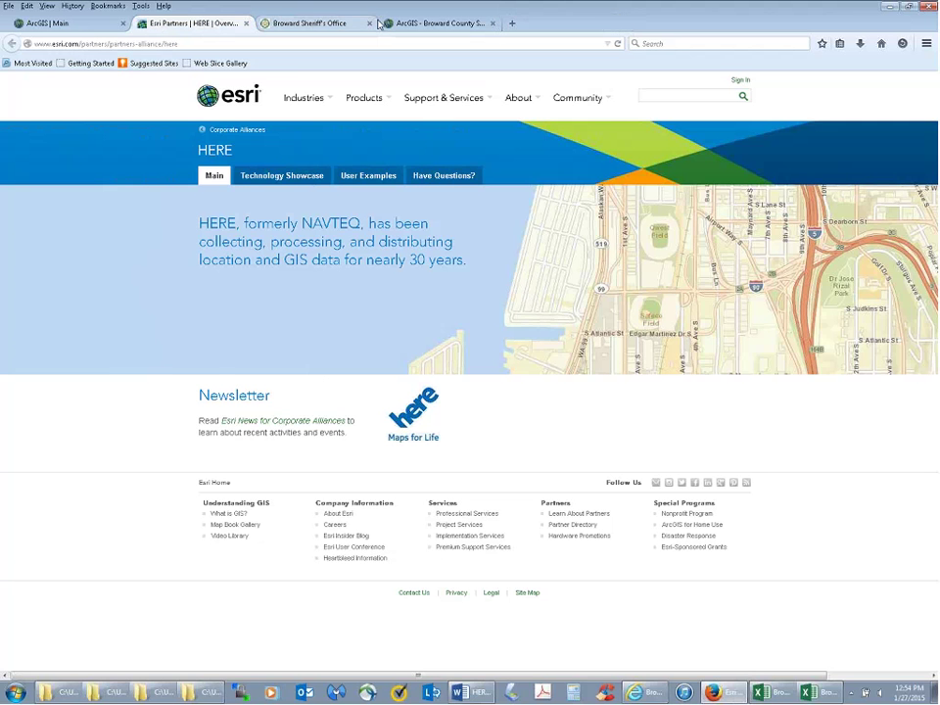
left_click(637, 693)
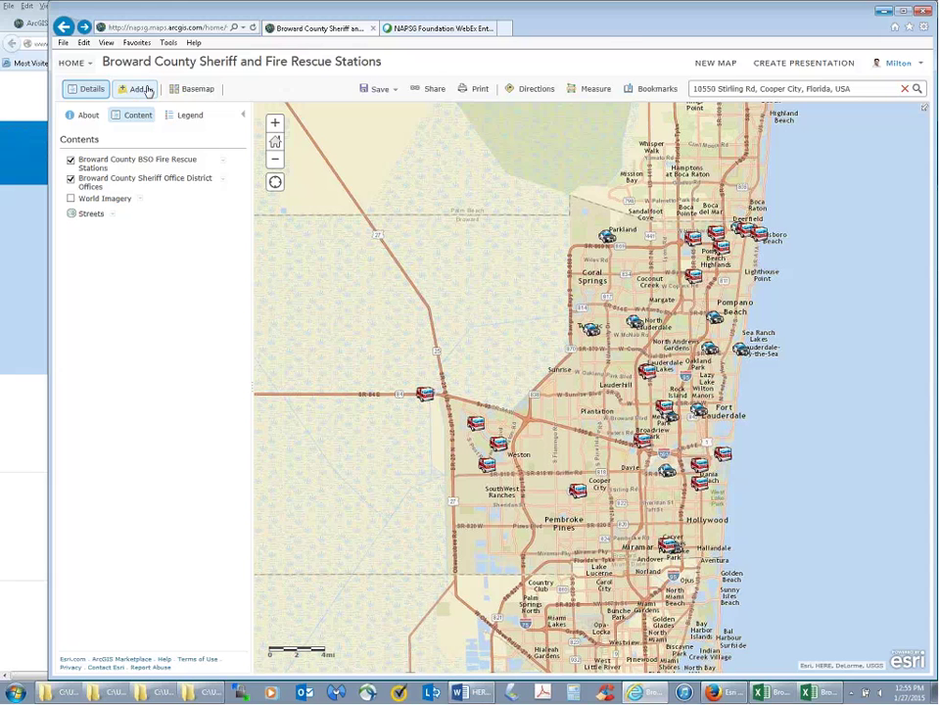
- Open the Add dropdown on the Broward County map toolbar
left_click(146, 90)
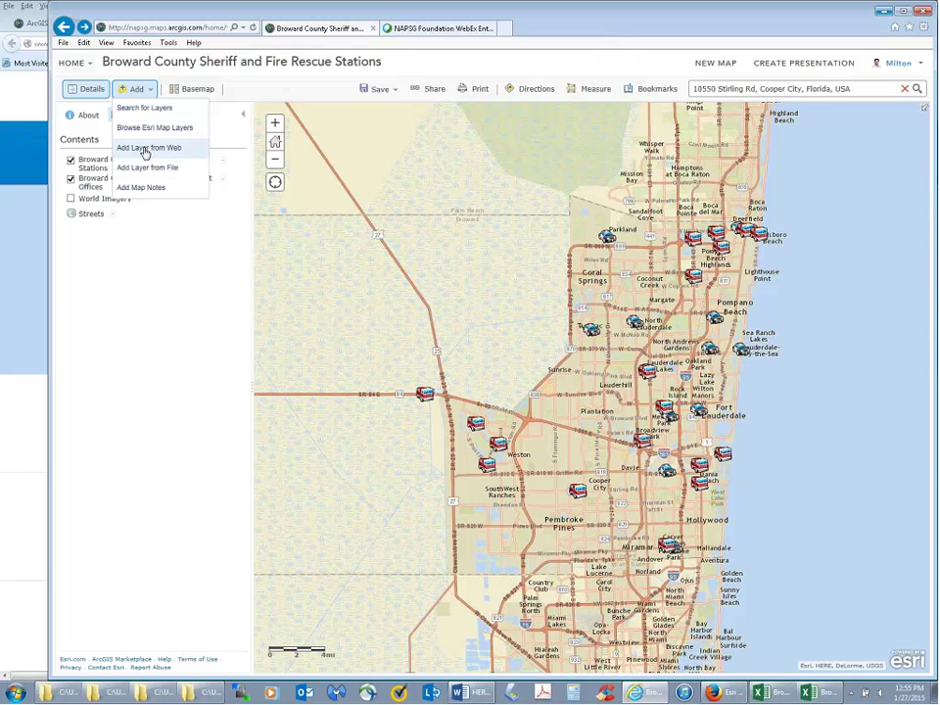
- Review Add Layer from Web data types, keep ArcGIS Server, cancel, and open the Basemap gallery
left_click(146, 150)
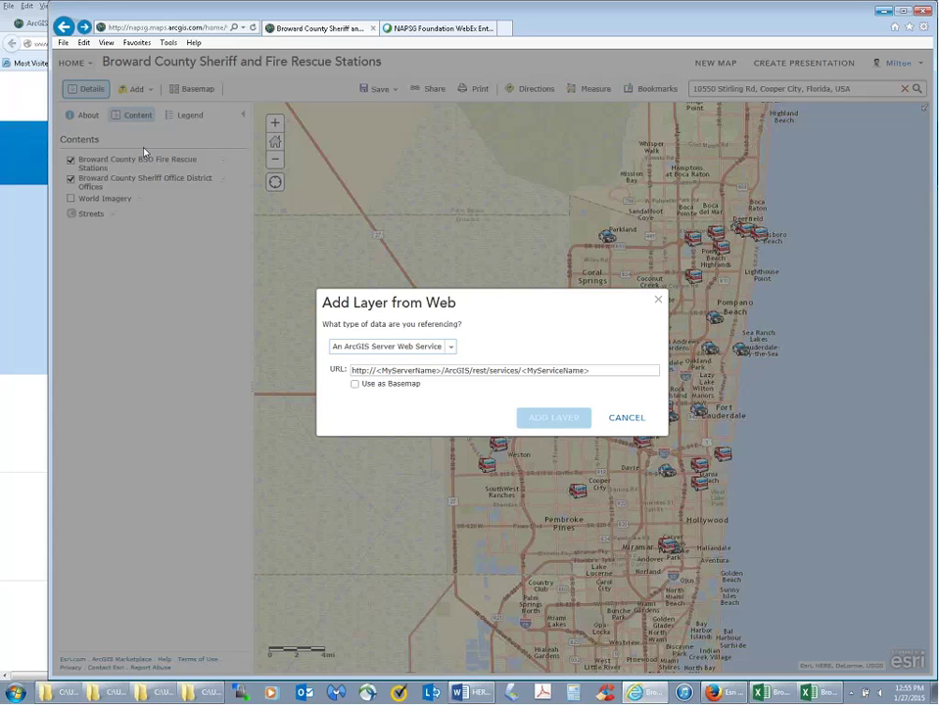
left_click(446, 349)
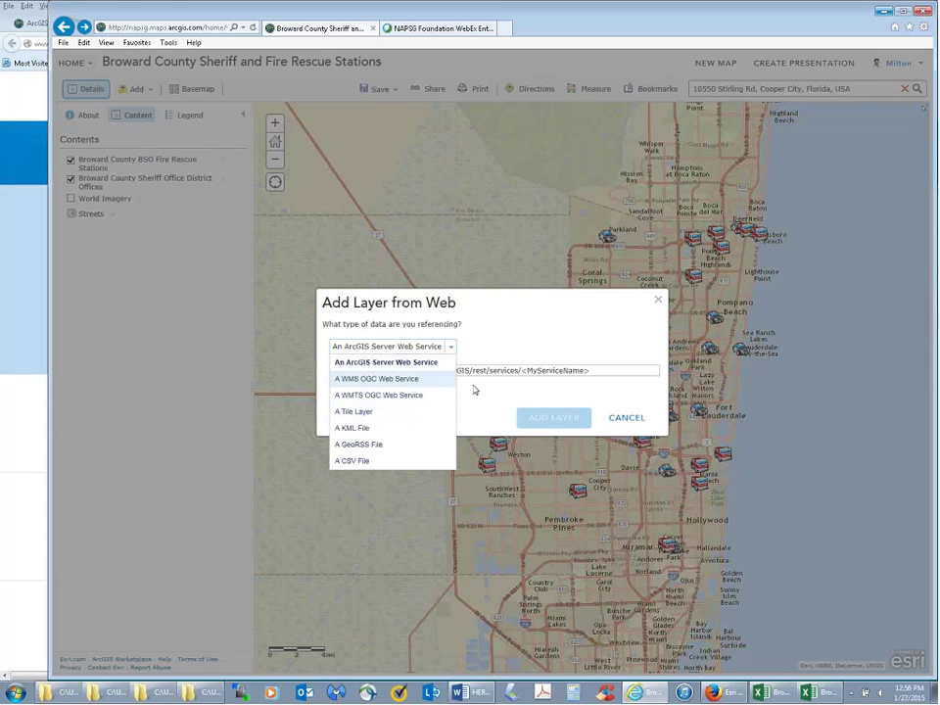
left_click(472, 352)
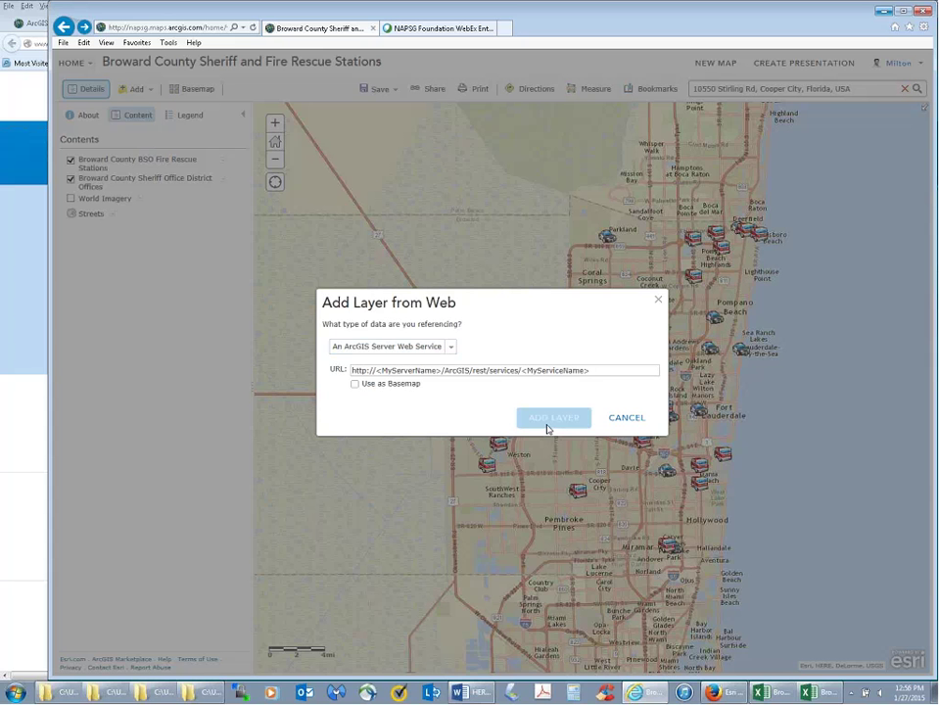
left_click(618, 418)
left_click(191, 89)
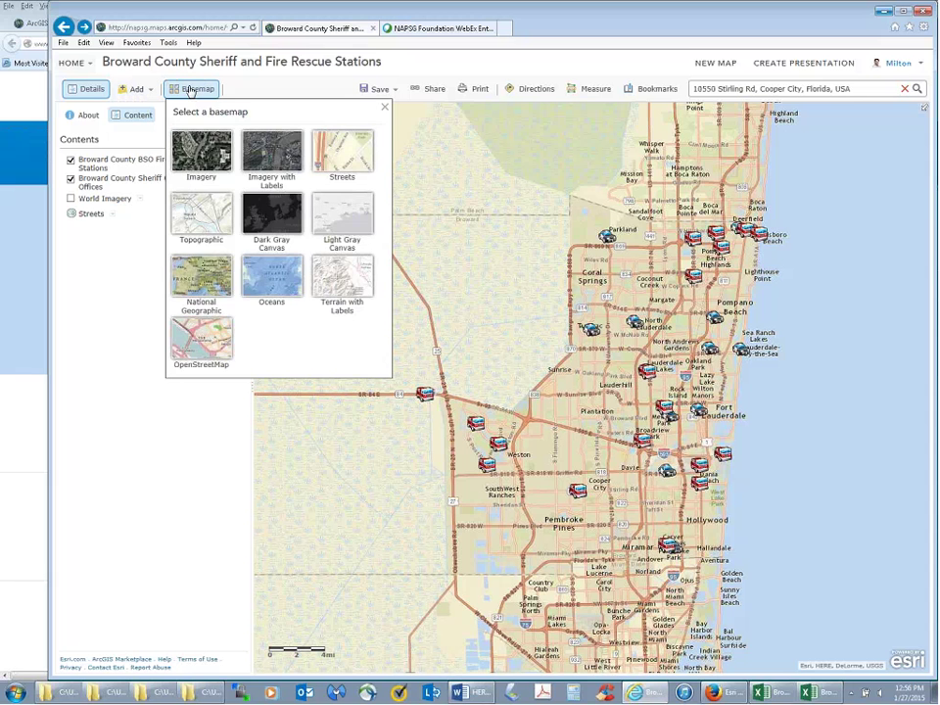
- Browse Esri map layers and search the gallery for 'snow'
left_click(138, 89)
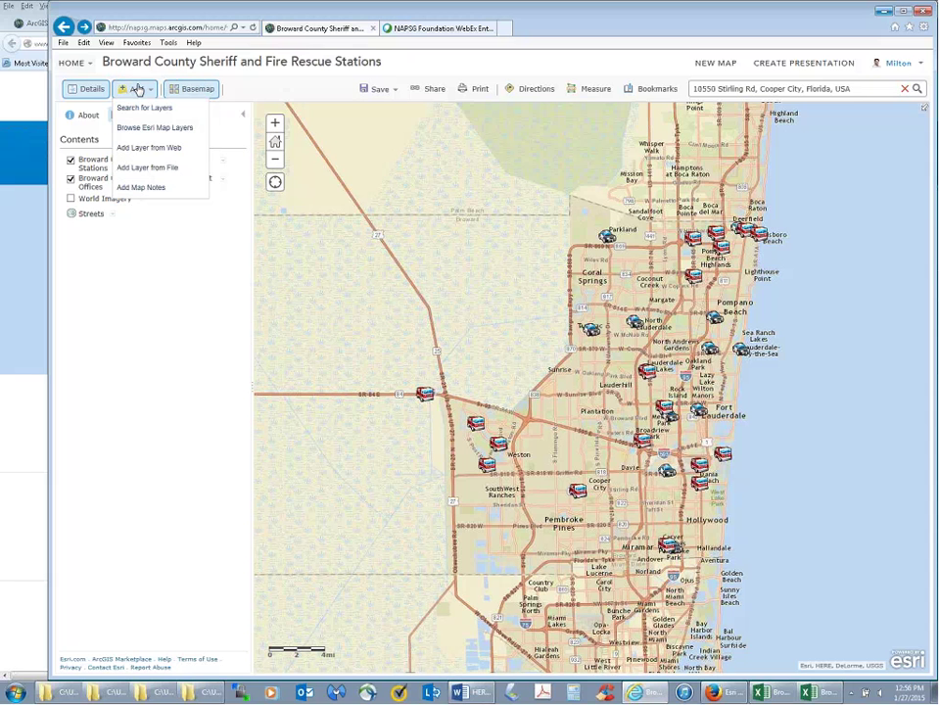
left_click(138, 127)
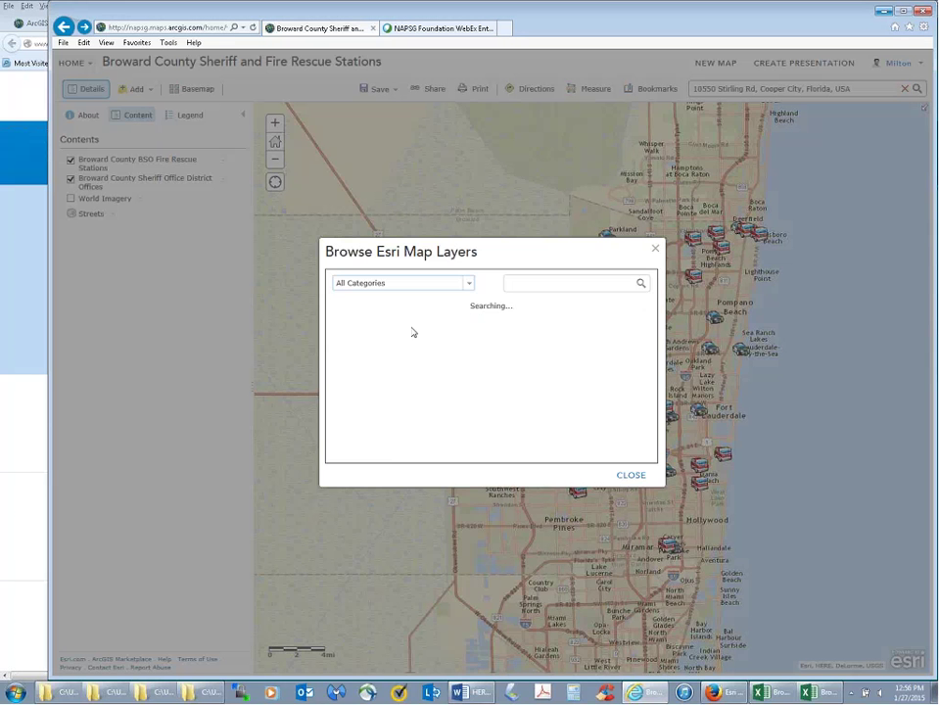
left_click(525, 284)
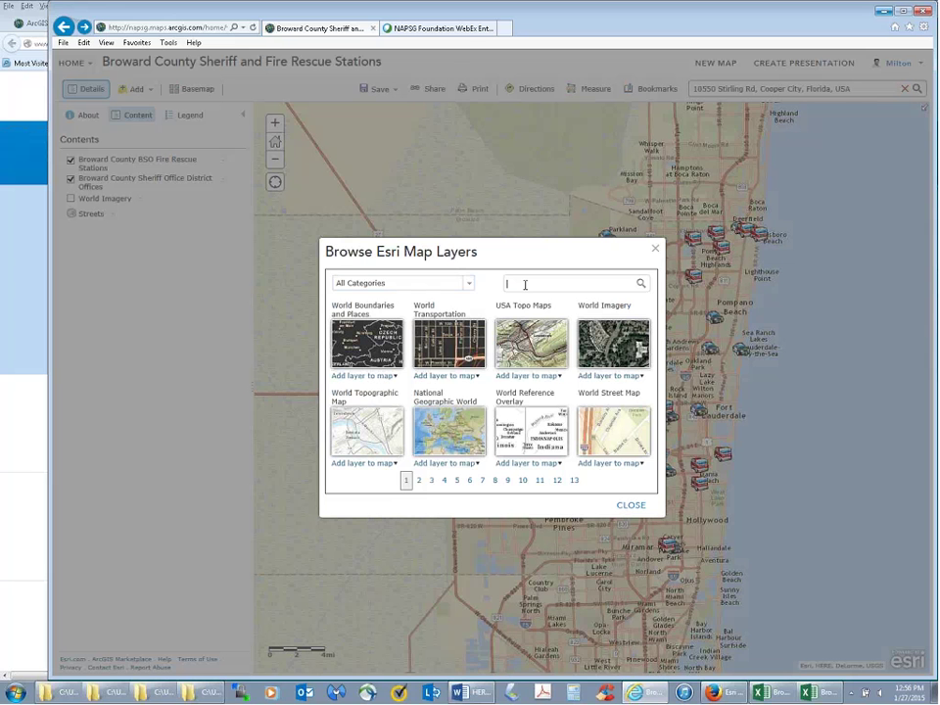
type("snow")
left_click(641, 284)
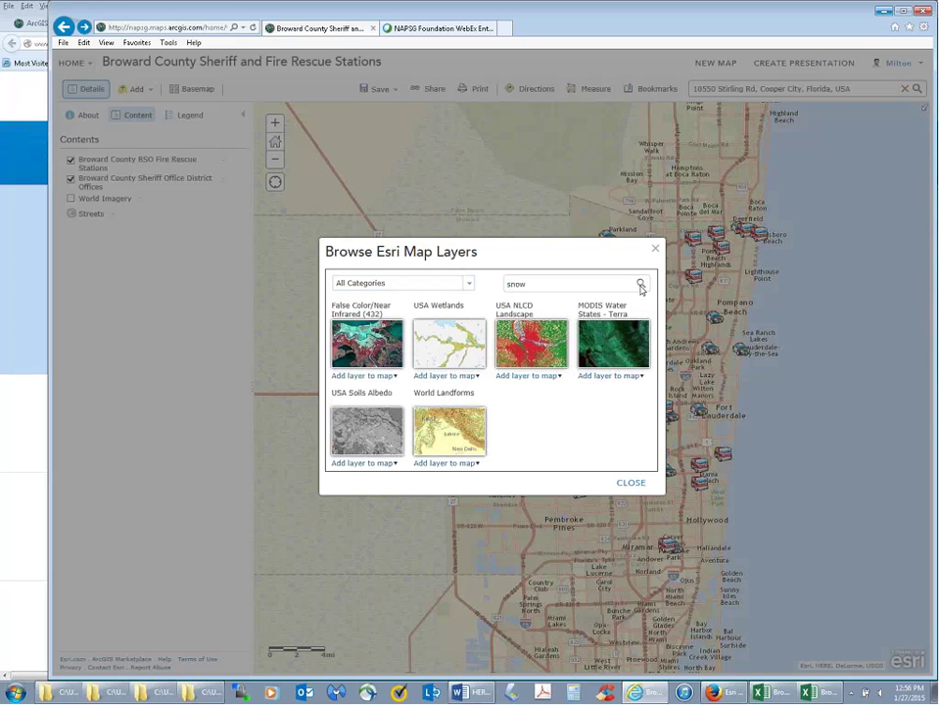
mouse_move(473, 441)
mouse_move(529, 343)
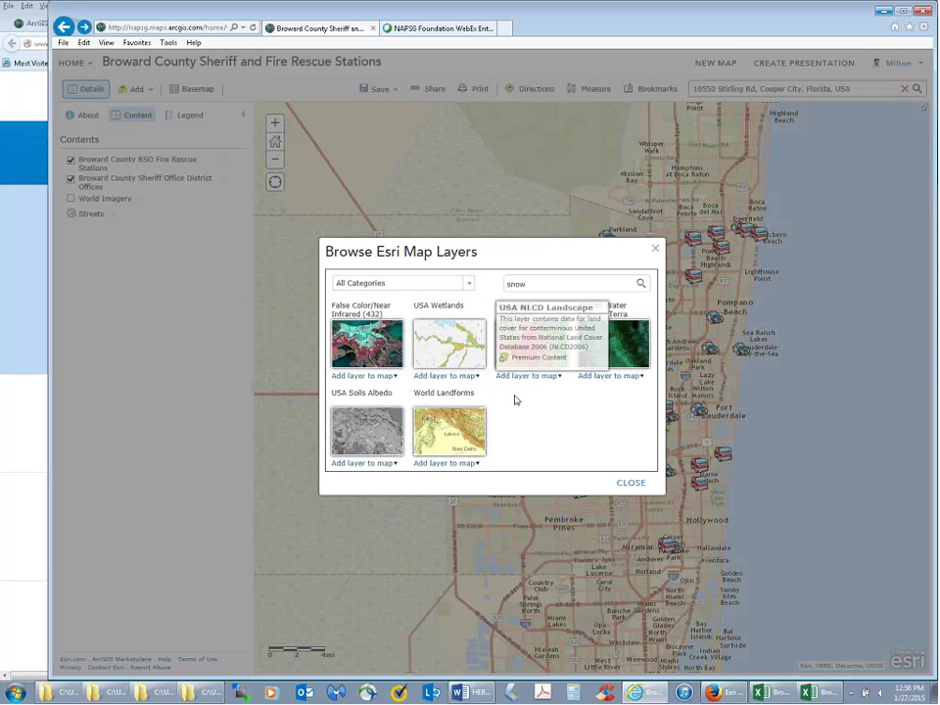
- Search the gallery for 'traffic' instead, then close it without adding any layer
double_click(526, 284)
type("traffic")
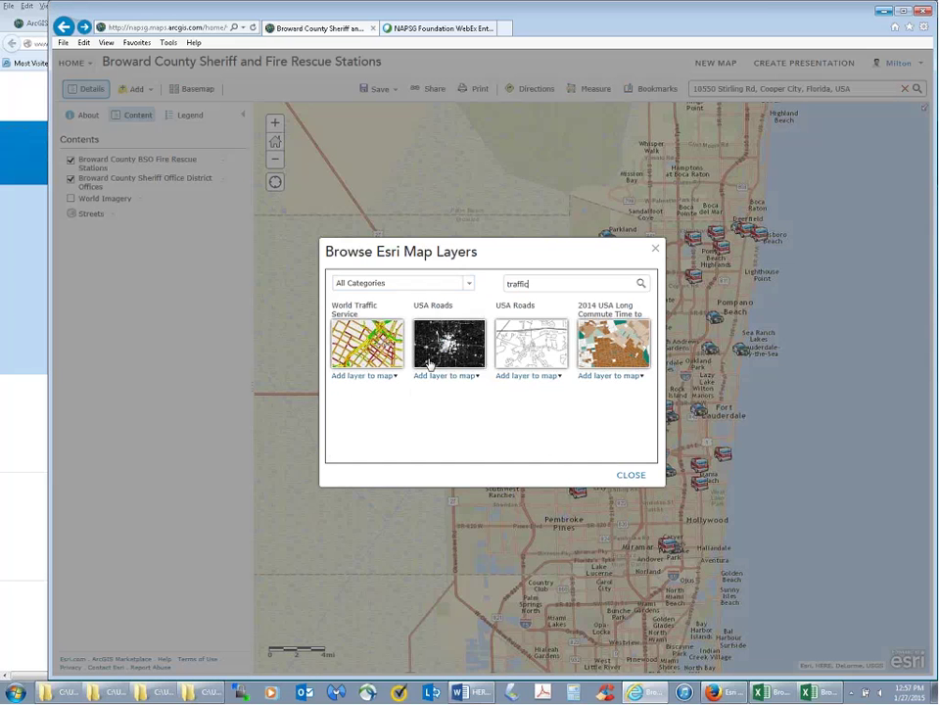
left_click(655, 254)
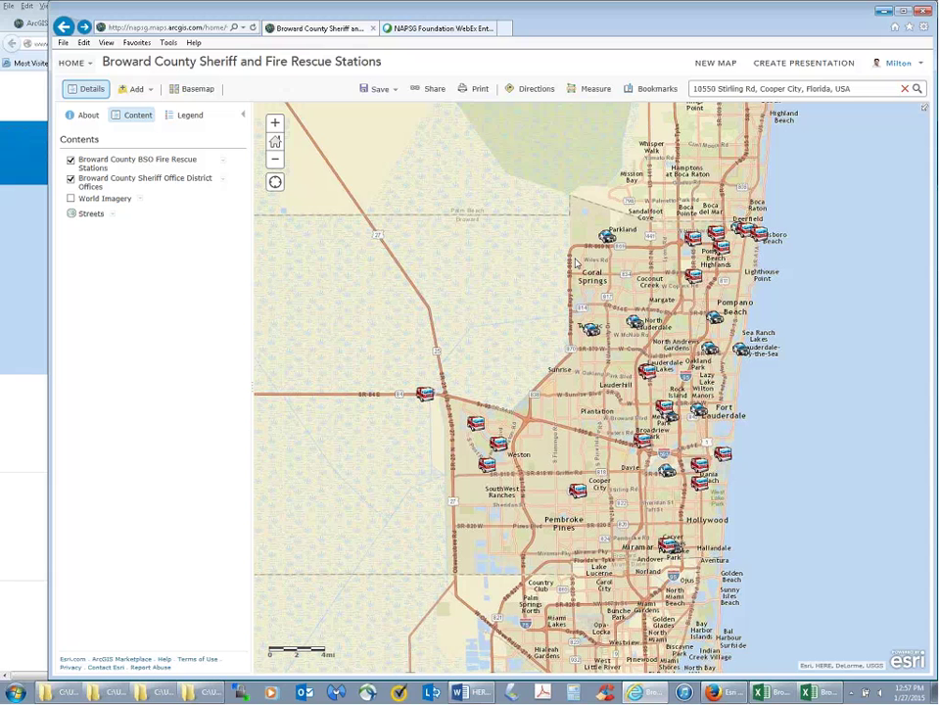
- Open the Add Layer from Web form and close it without adding anything
left_click(150, 91)
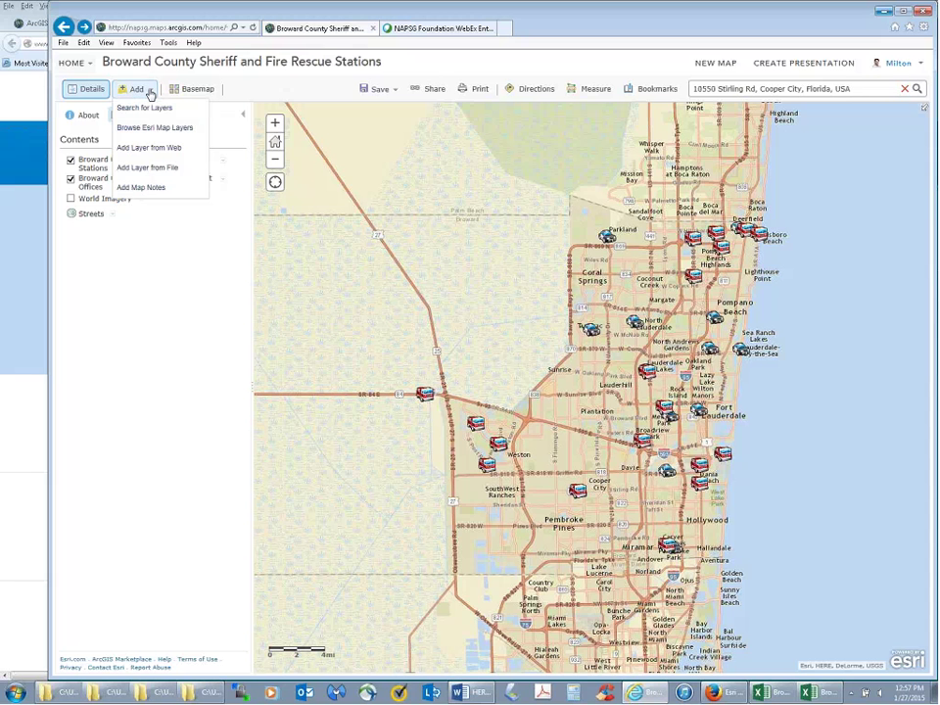
left_click(147, 149)
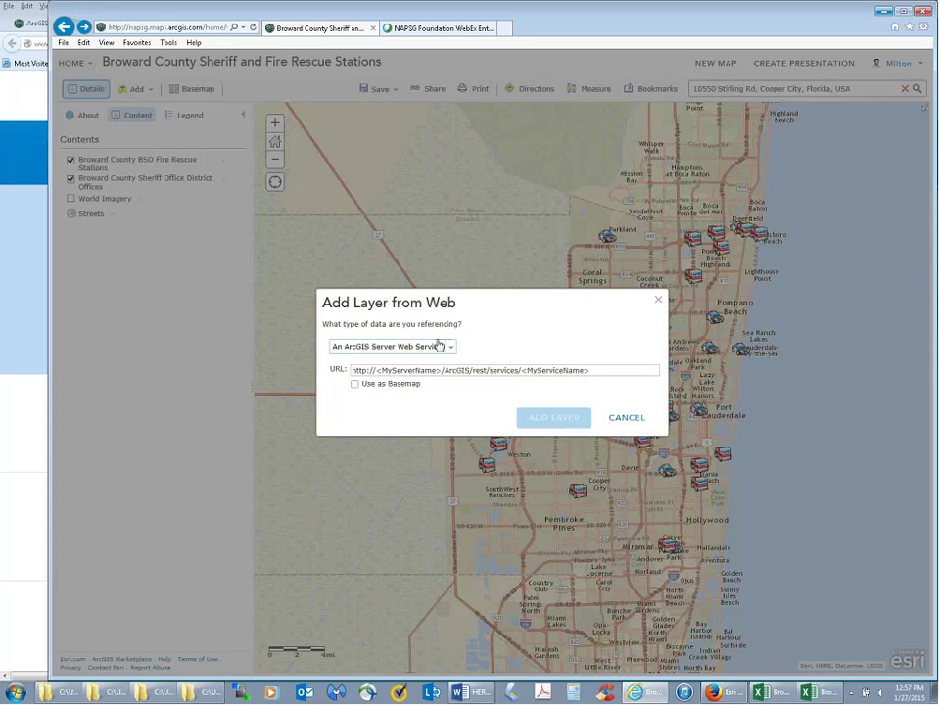
left_click(658, 301)
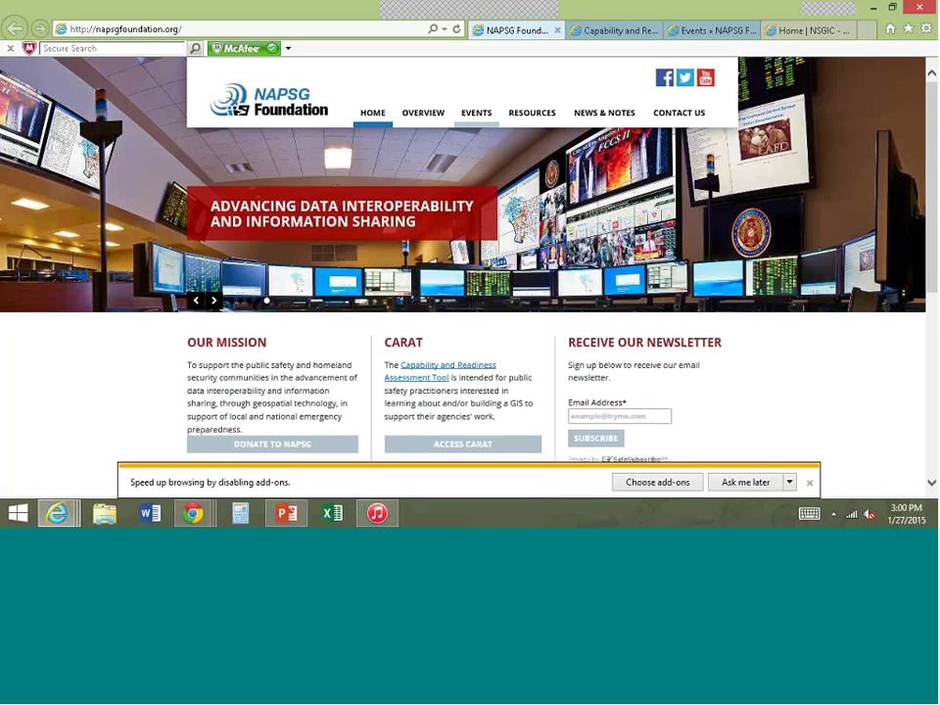
left_click(688, 35)
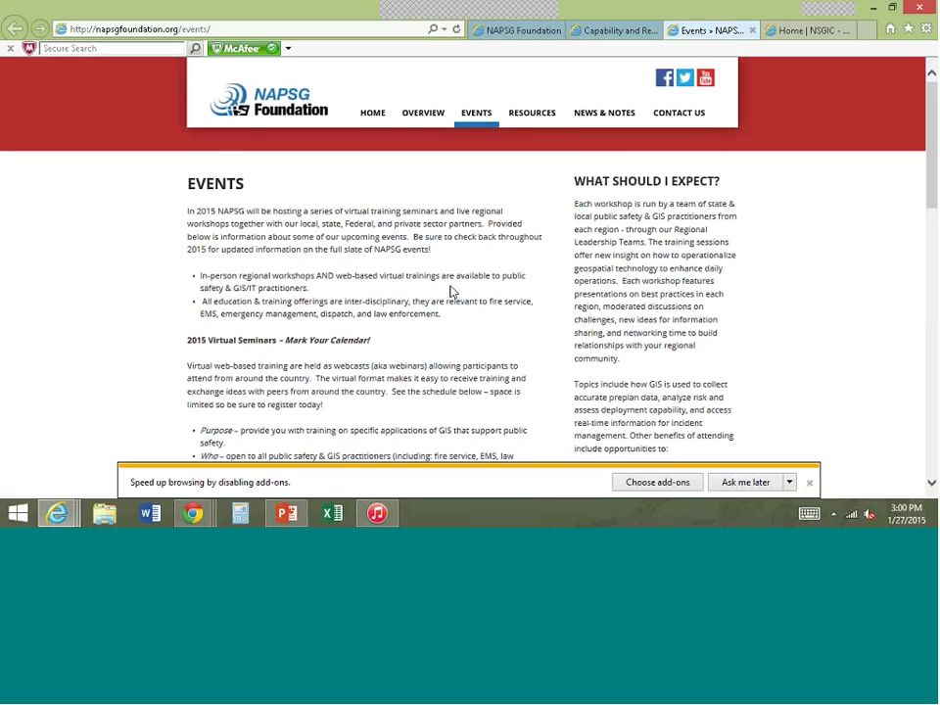
scroll(452, 292, "down", 1)
scroll(451, 286, "down", 5)
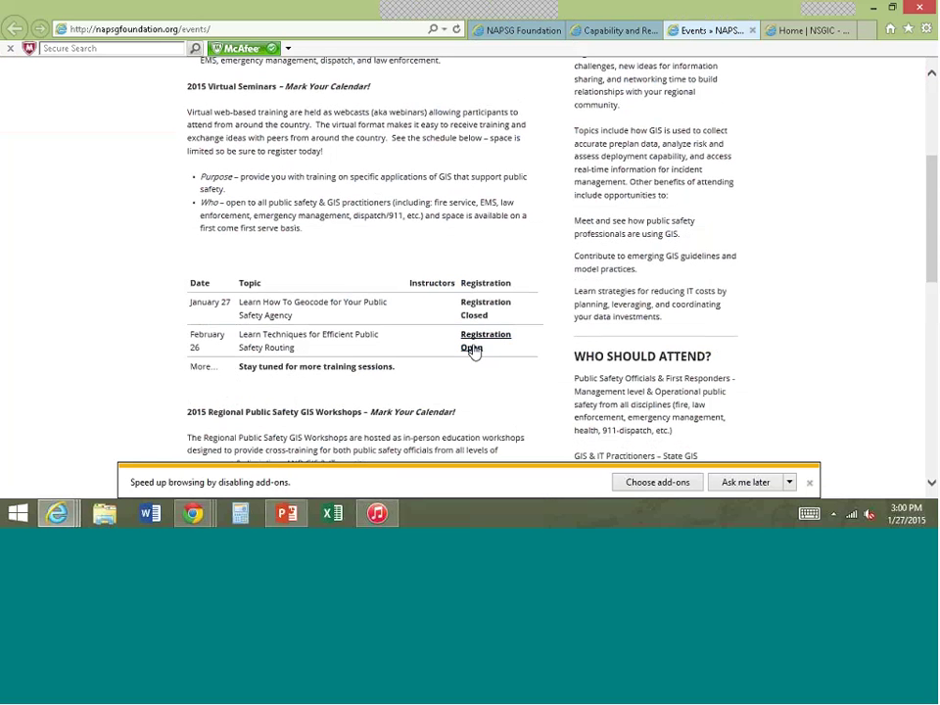
left_click(473, 351)
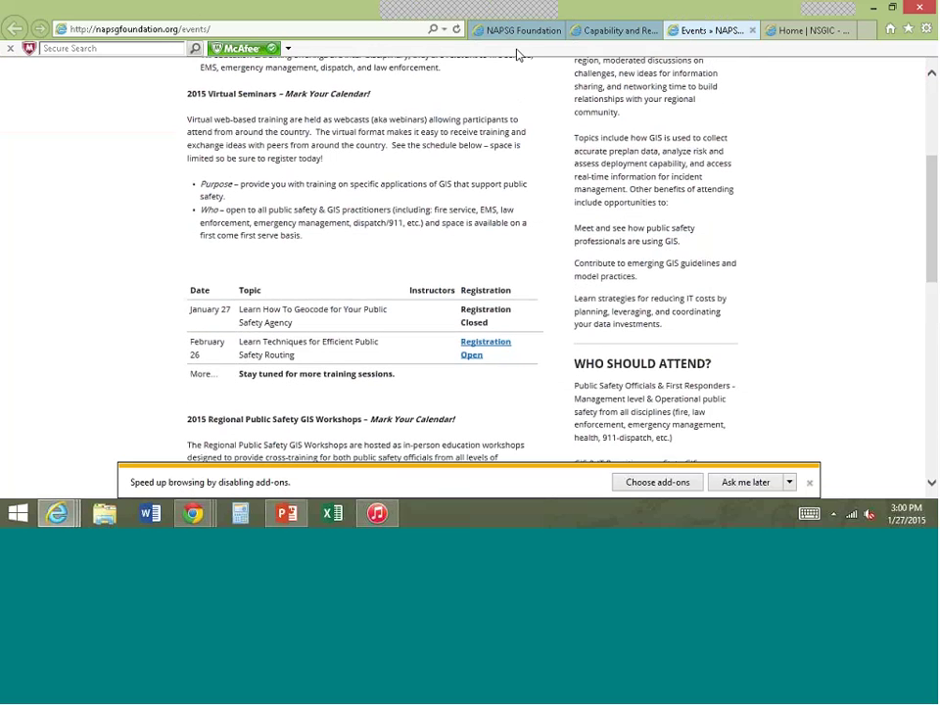
left_click(519, 30)
scroll(447, 225, "down", 1)
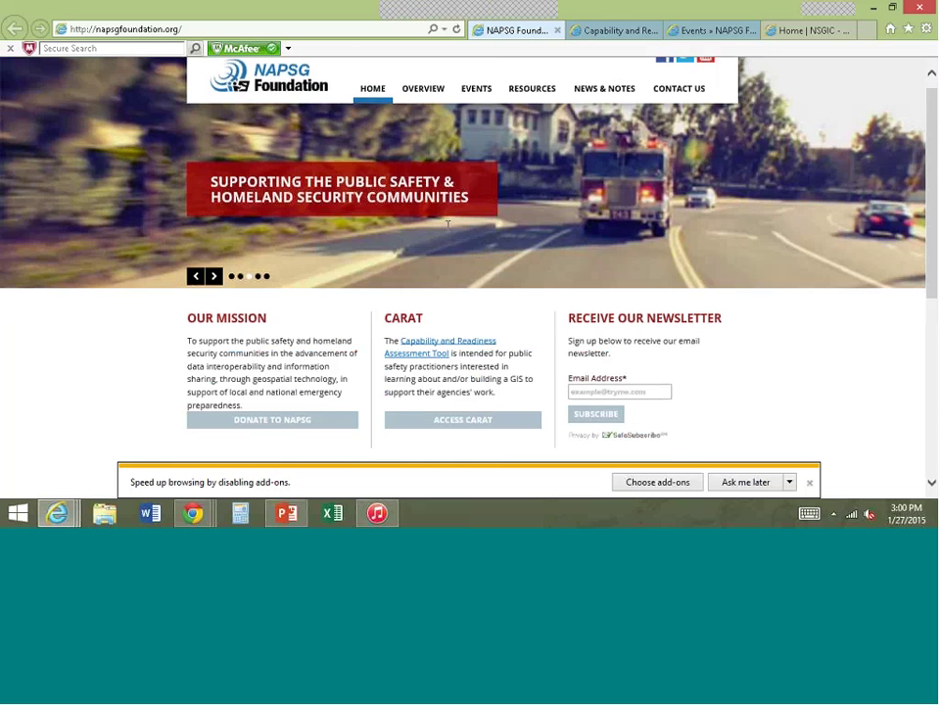
scroll(447, 226, "down", 2)
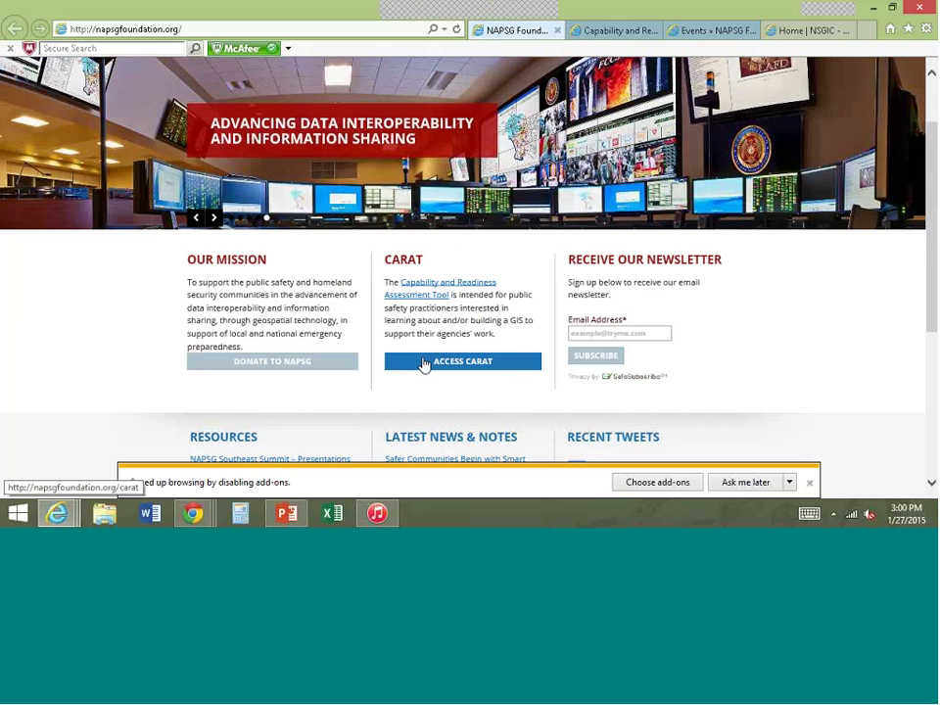
- Open the CARAT capability assessment page and scroll through its capabilities lists
left_click(604, 31)
scroll(493, 268, "down", 2)
scroll(493, 264, "down", 1)
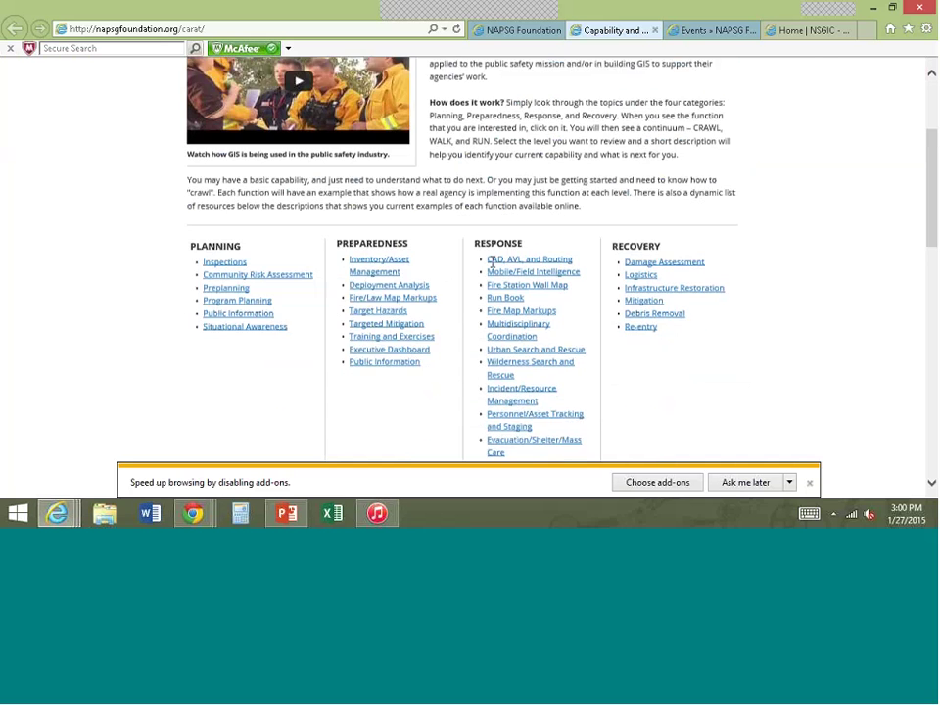
scroll(492, 263, "down", 1)
scroll(492, 265, "down", 1)
scroll(491, 266, "up", 2)
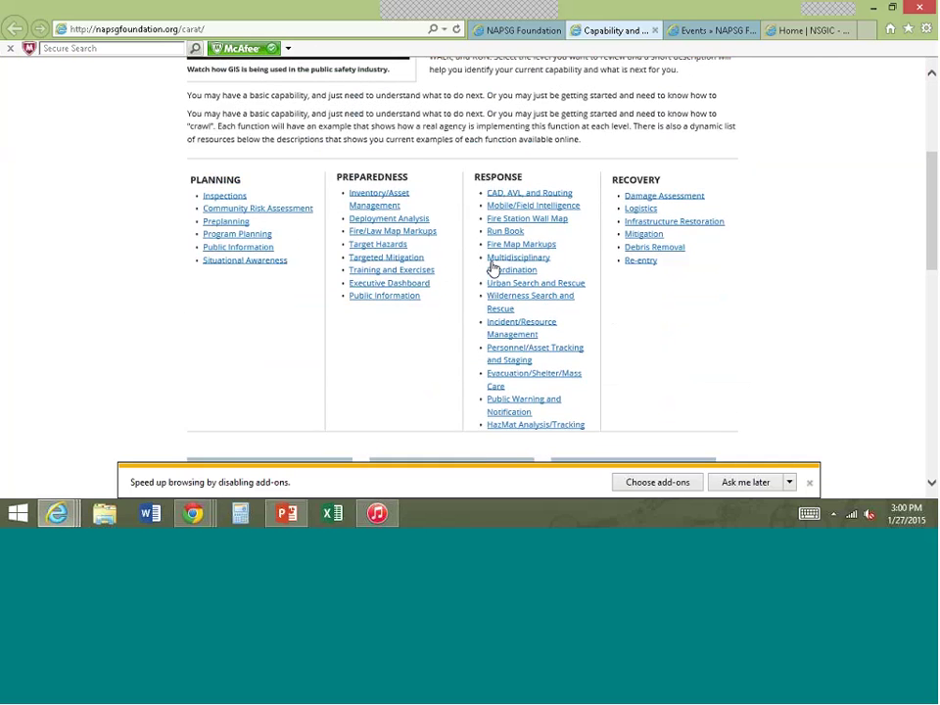
scroll(493, 267, "down", 2)
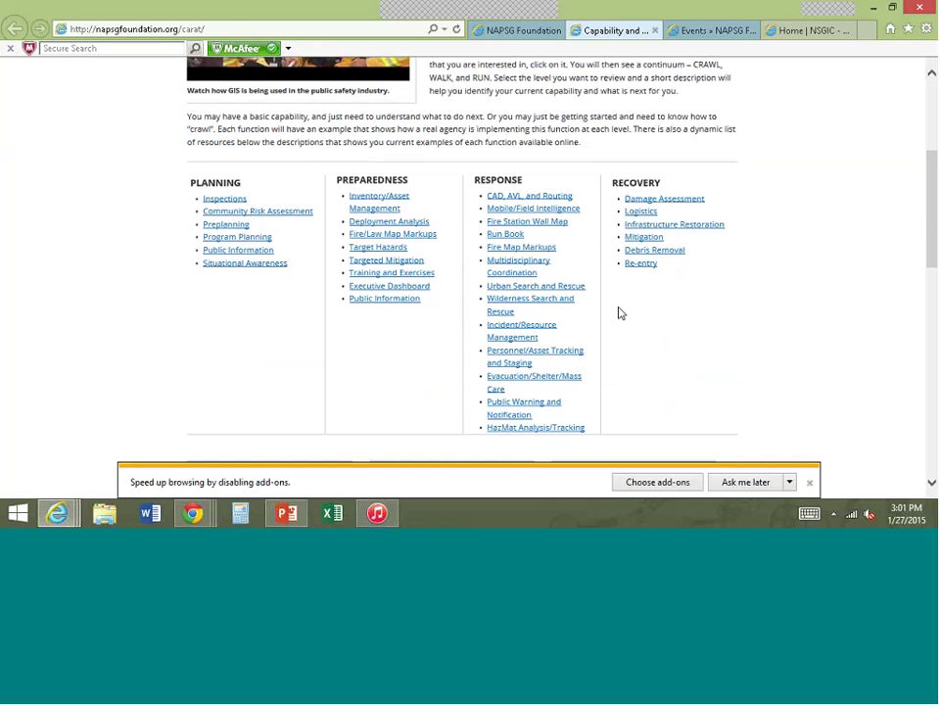
- Open the Executive Dashboard resource, then the CARAT Training Tutorials page
left_click(427, 285)
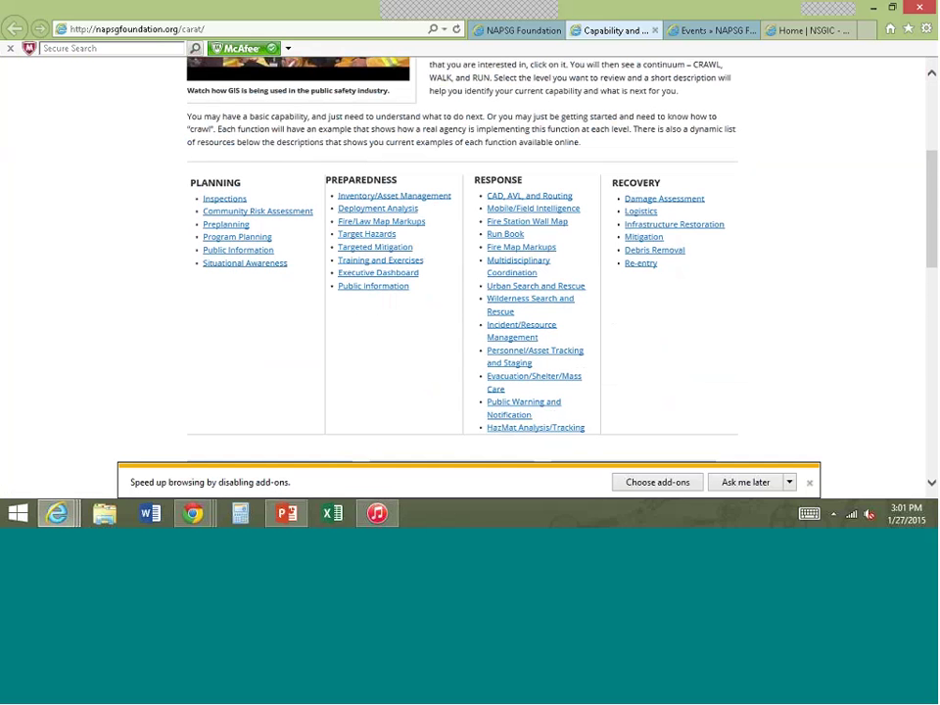
scroll(331, 336, "down", 3)
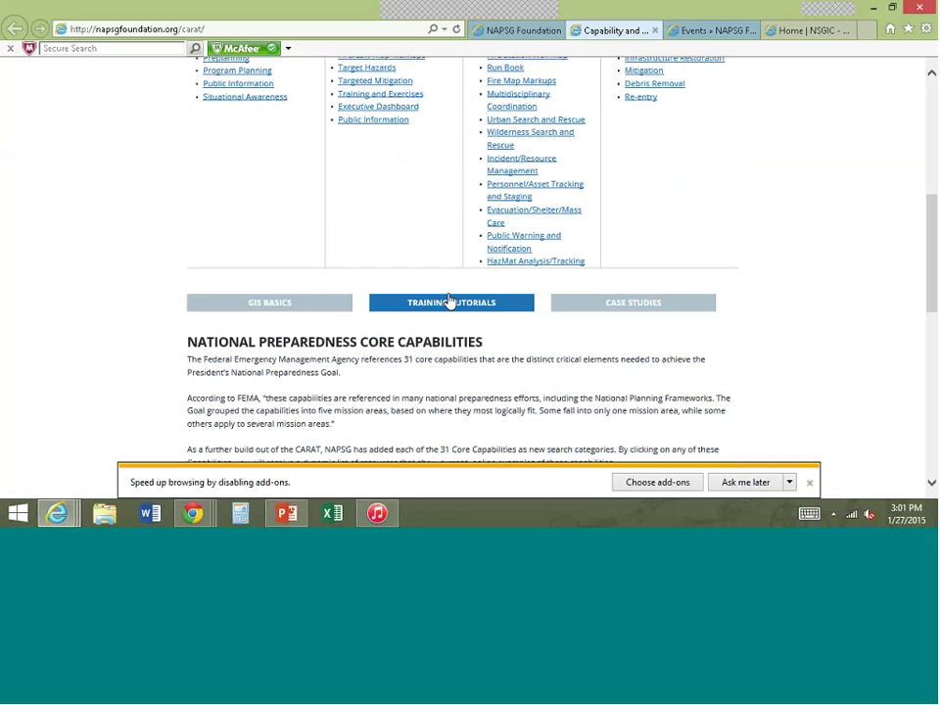
left_click(447, 303)
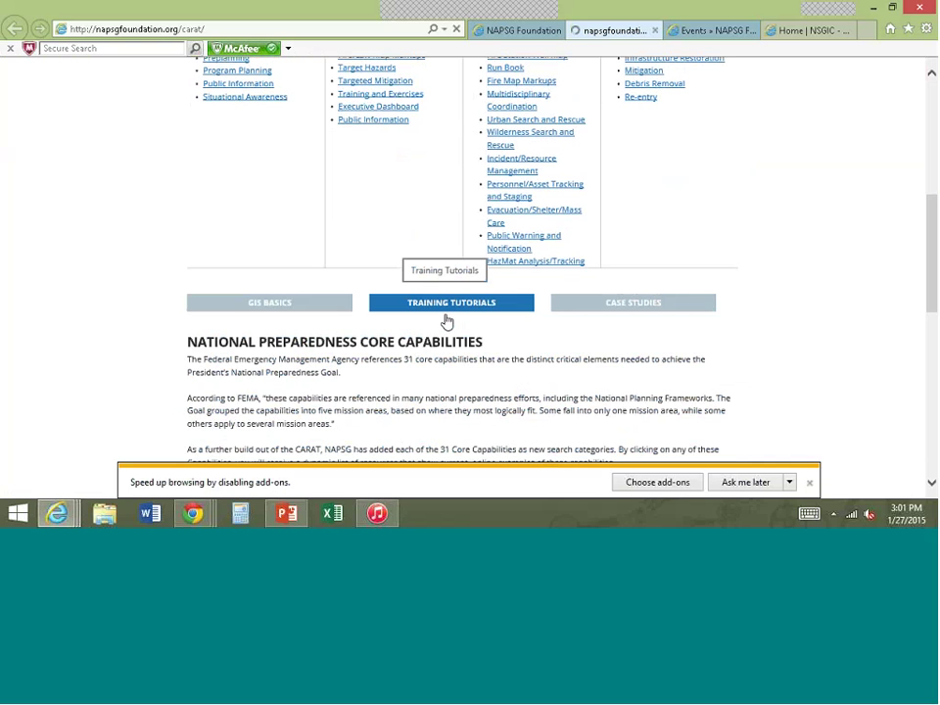
- Switch to the 'Home | NSGIC' tab and select the NSGIC site address
left_click(799, 32)
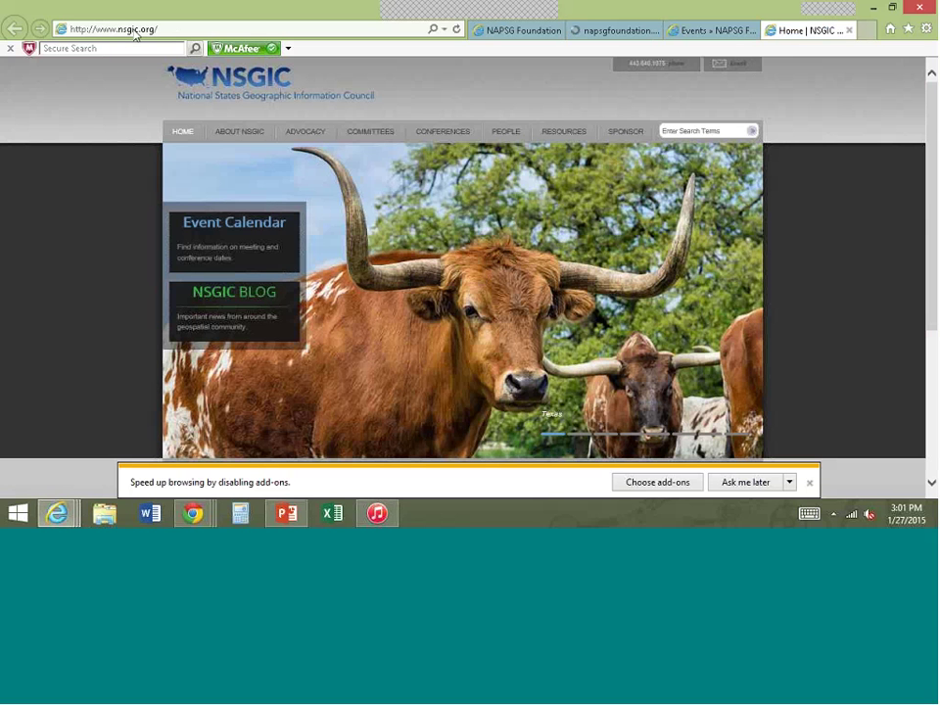
left_click(135, 32)
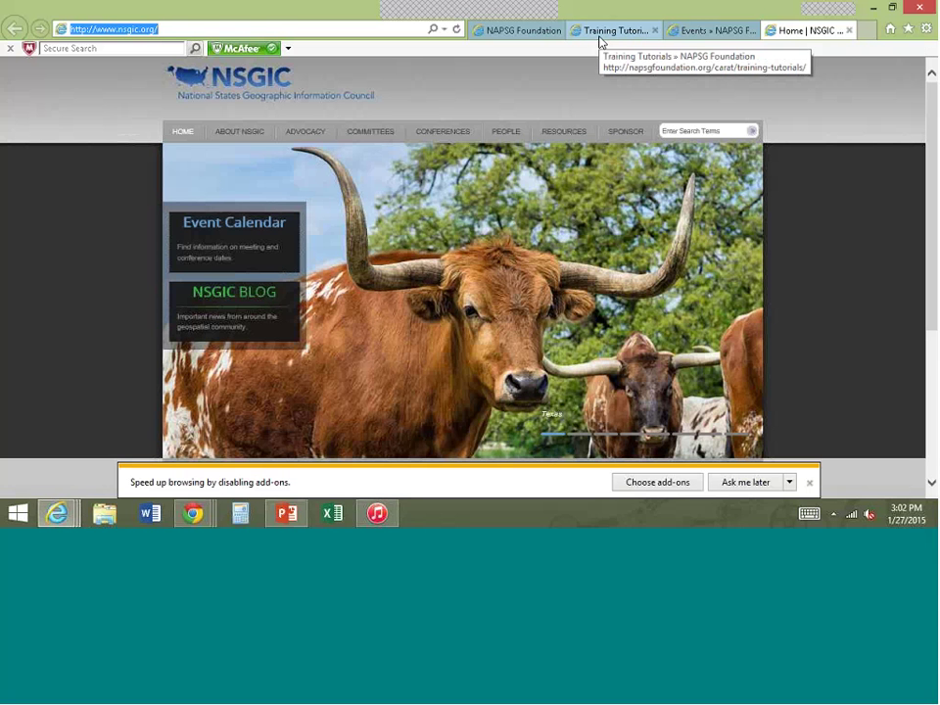
- Return to CARAT Training Tutorials, highlight 'ArcGIS', and browse the geocoding and routing tutorials
left_click(609, 32)
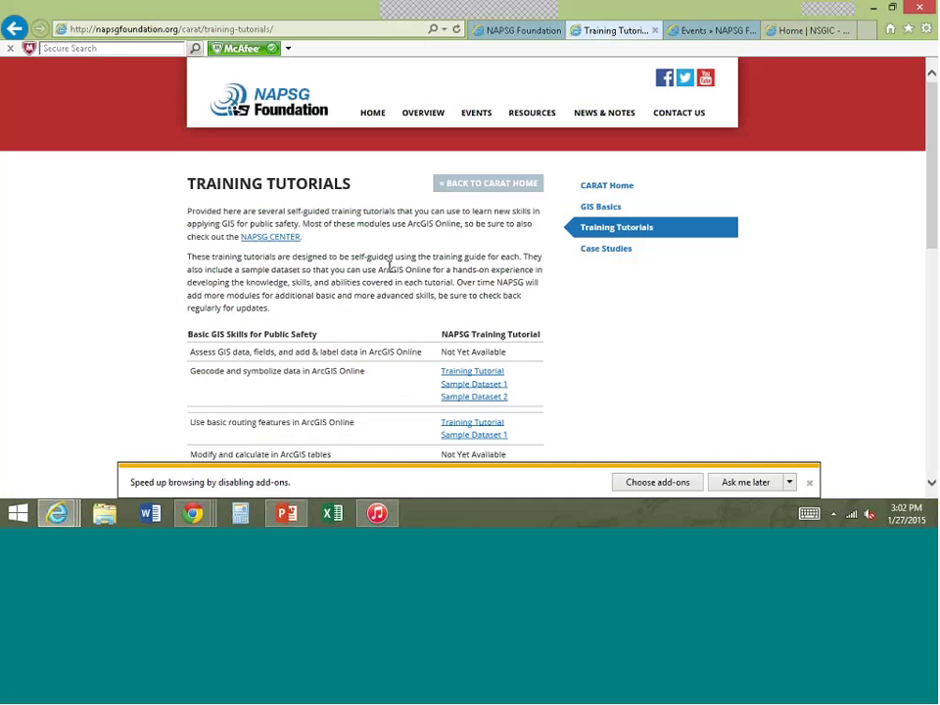
scroll(388, 265, "down", 3)
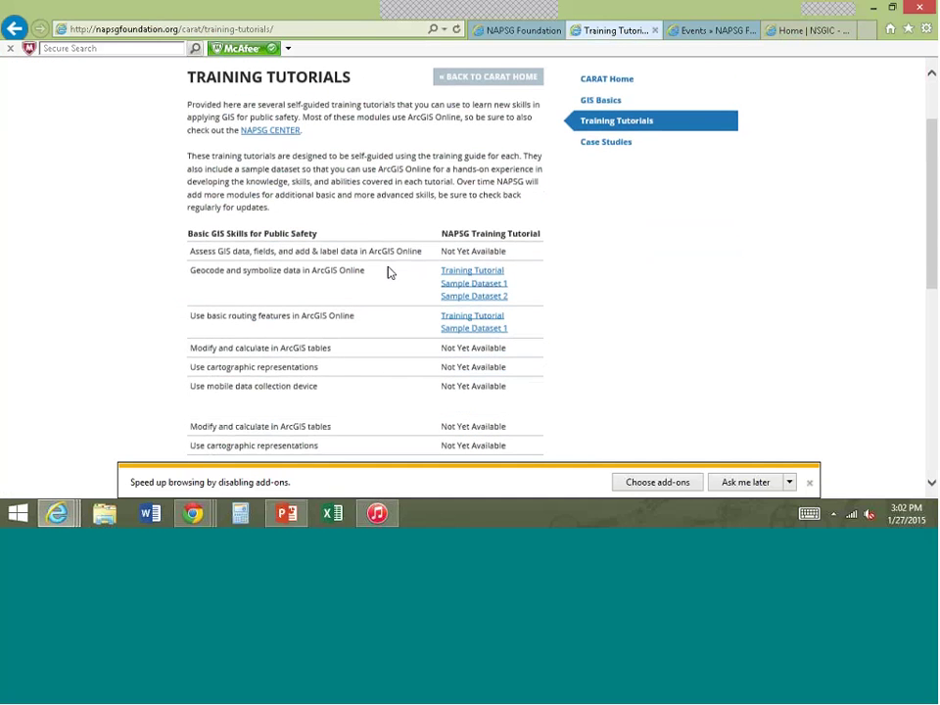
double_click(382, 252)
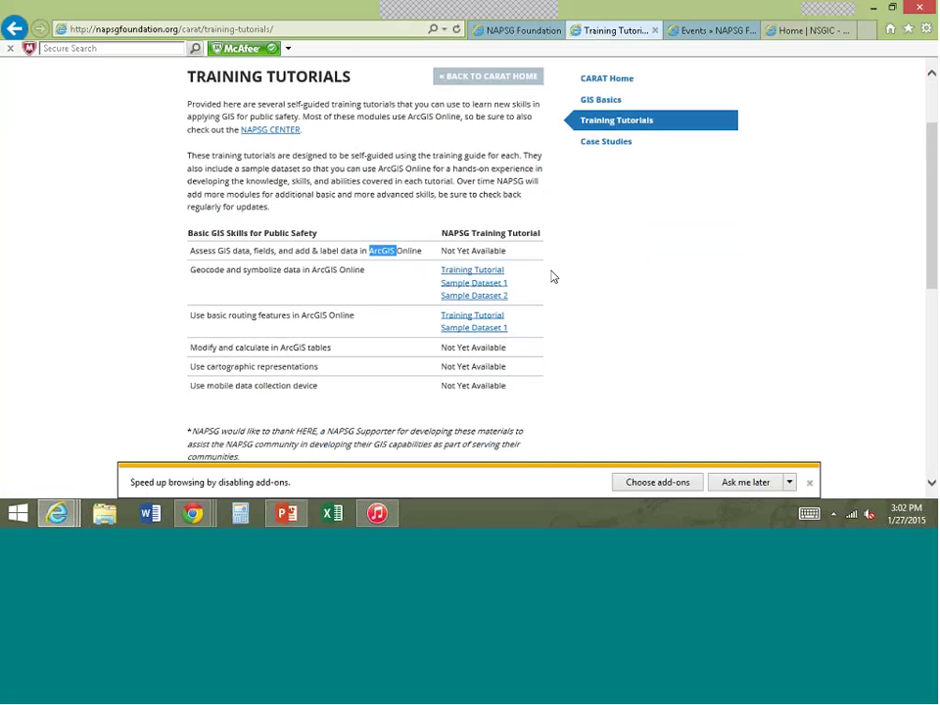
scroll(553, 277, "down", 1)
scroll(554, 277, "down", 2)
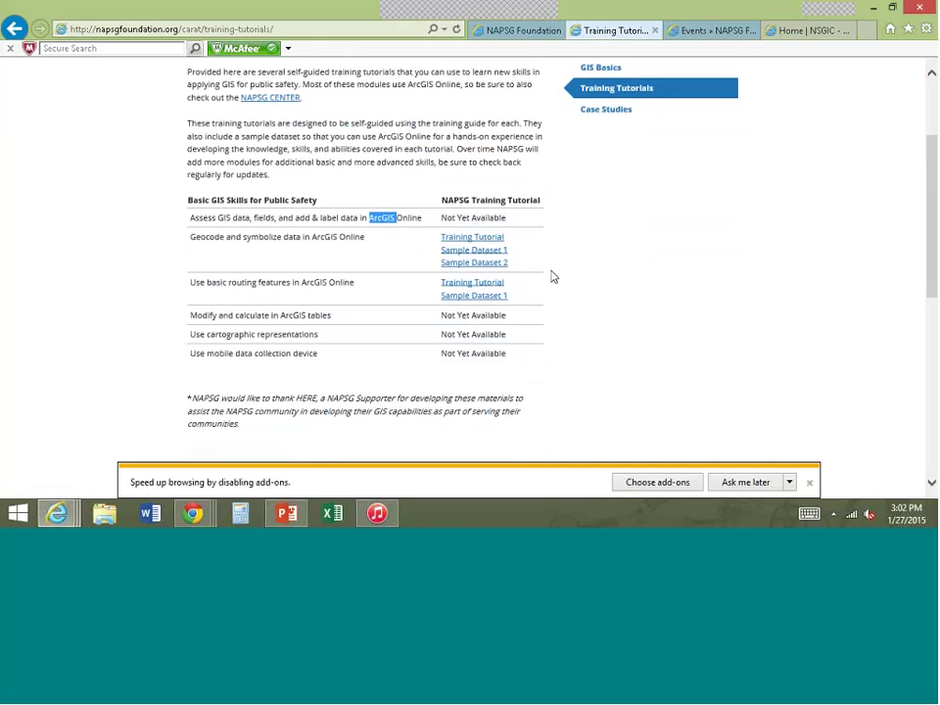
scroll(553, 277, "down", 3)
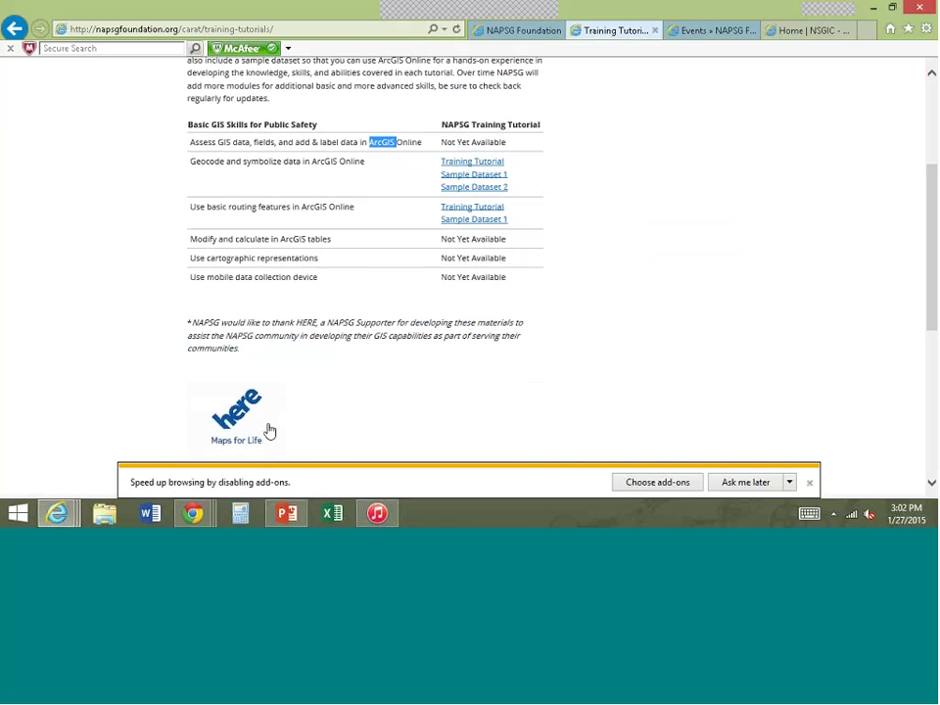
scroll(404, 388, "up", 2)
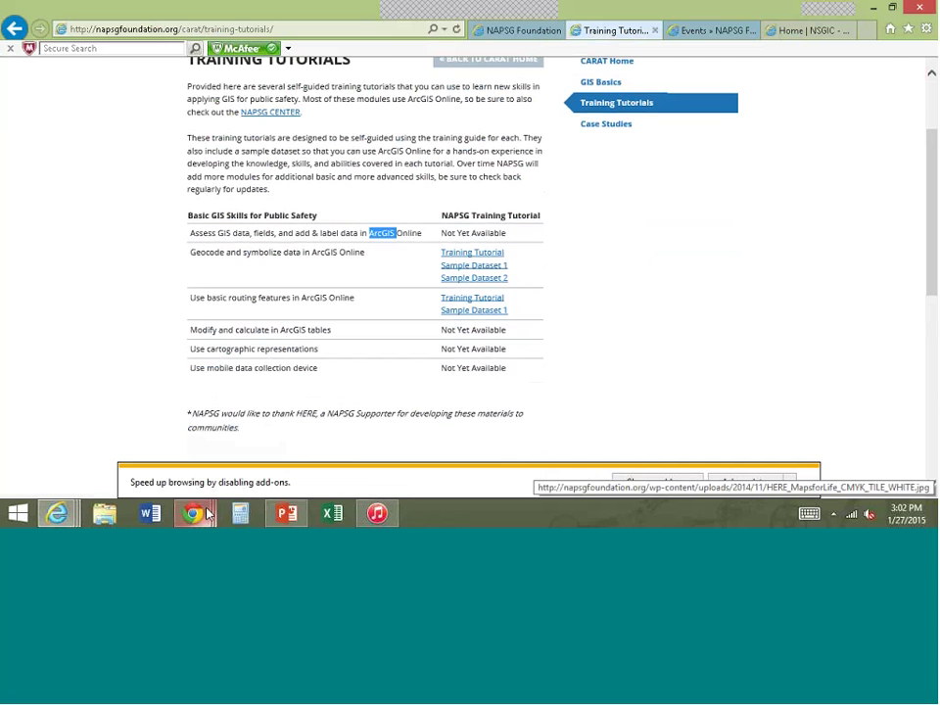
- Bring the Chrome ArcGIS Online window forward and go to the National Alliance for Public Safety GIS home page
mouse_move(208, 514)
left_click(442, 436)
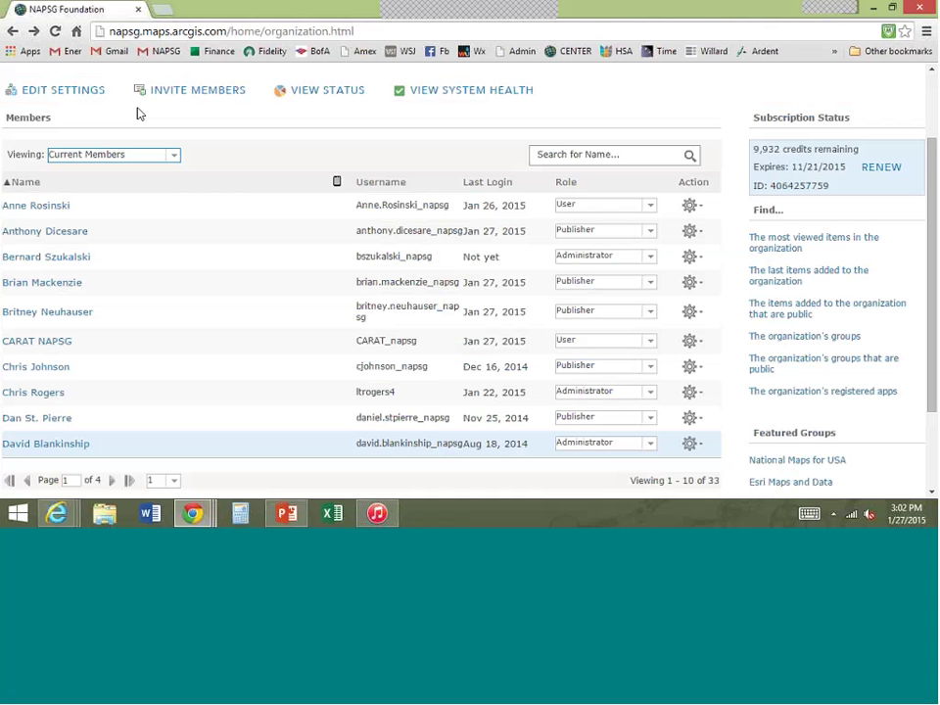
scroll(93, 122, "up", 2)
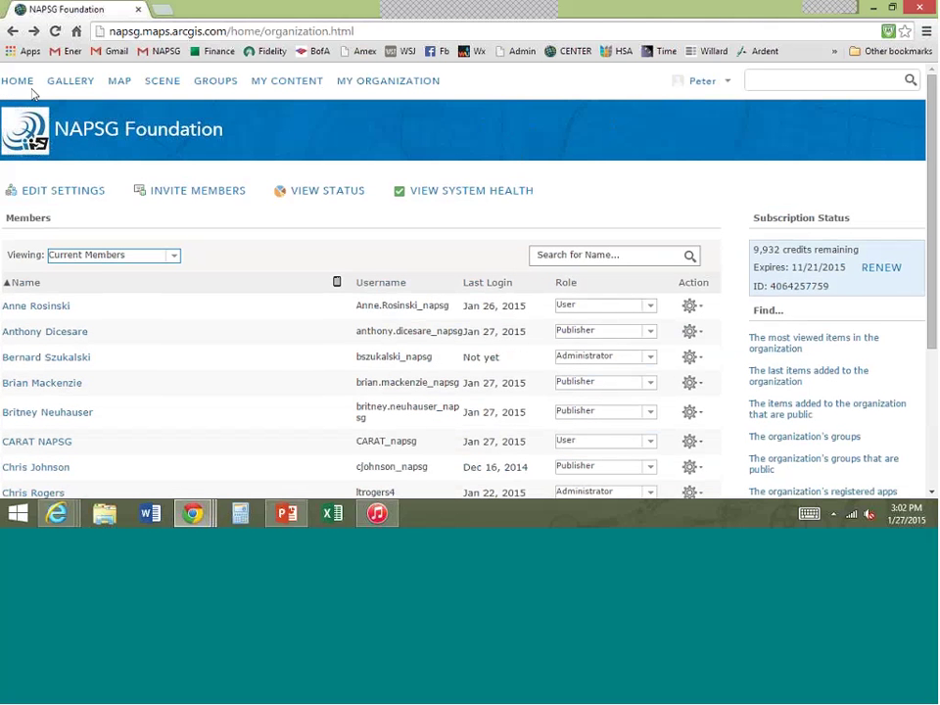
left_click(26, 86)
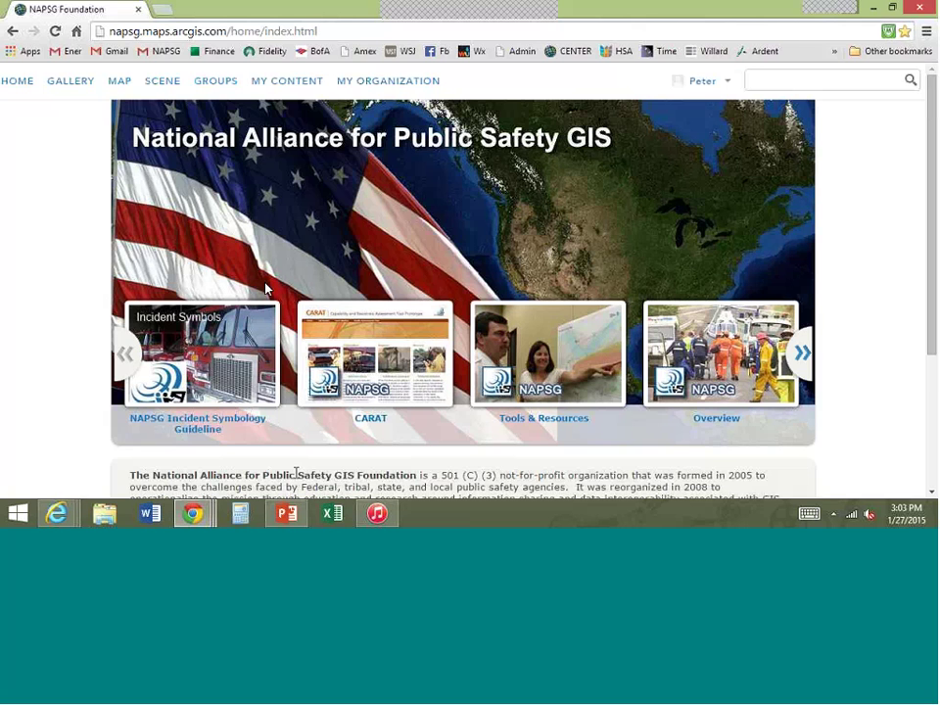
left_click(289, 515)
mouse_move(281, 516)
mouse_move(62, 506)
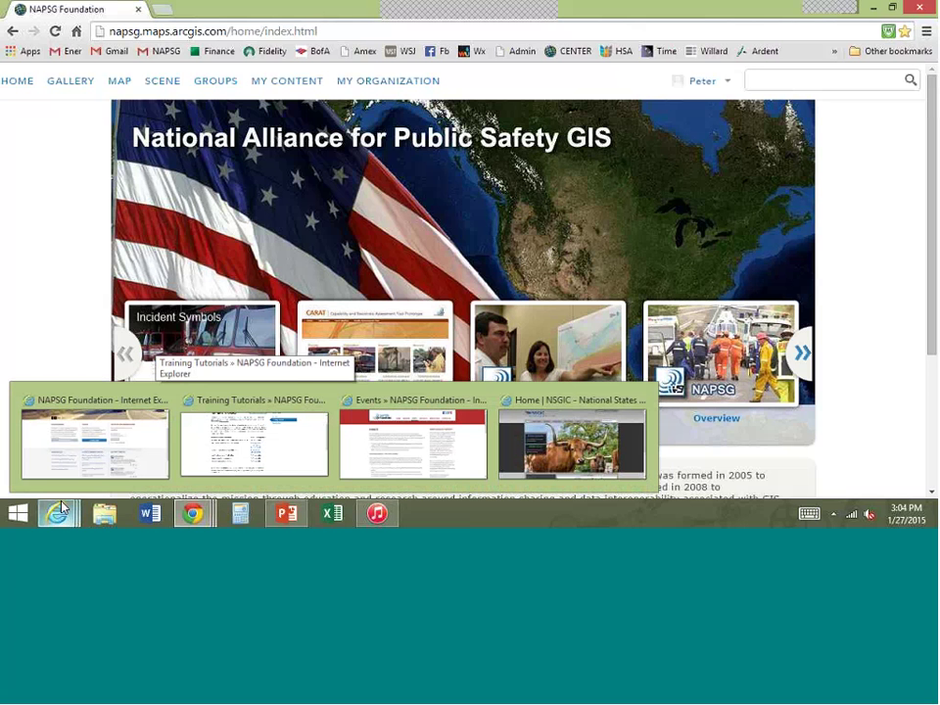
- Bring the NAPSG Foundation site forward and review its Contact Us feedback form and contact details
left_click(72, 442)
scroll(132, 372, "up", 1)
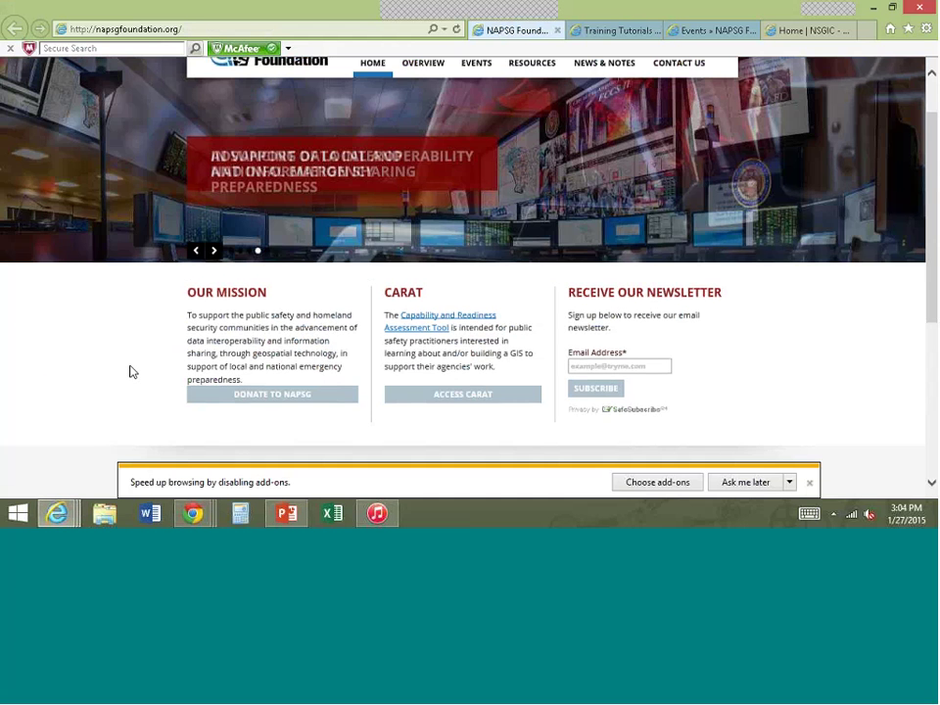
scroll(132, 372, "up", 1)
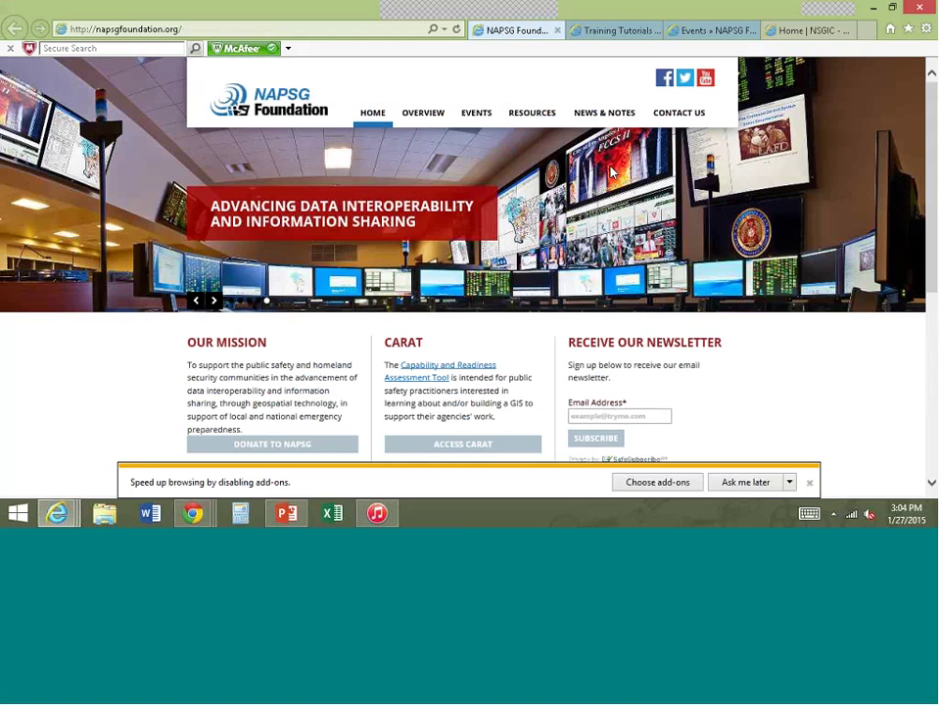
left_click(692, 115)
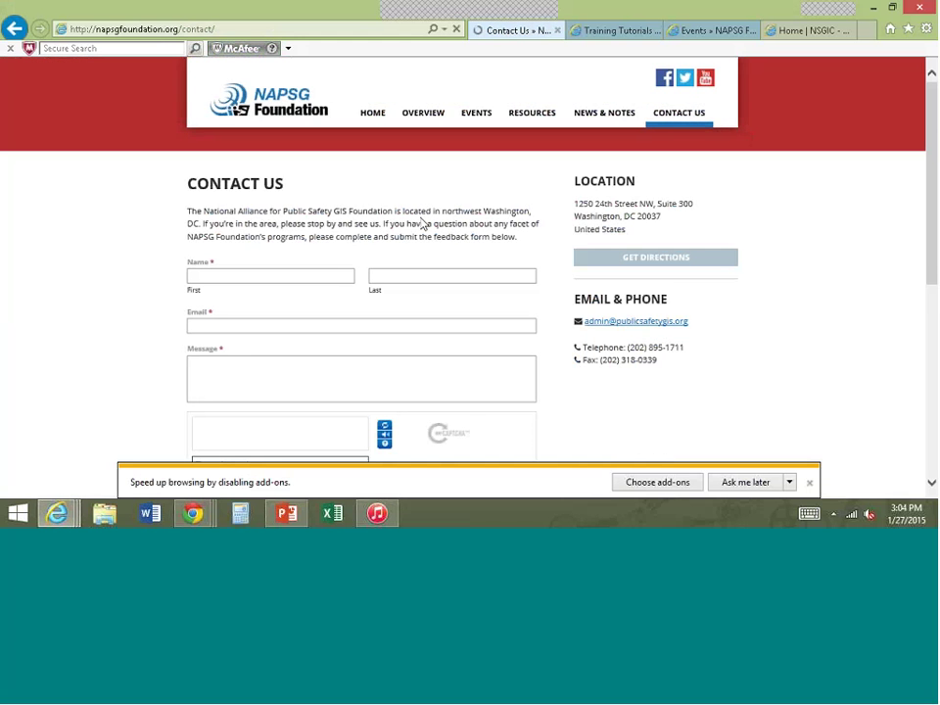
scroll(423, 224, "down", 1)
scroll(421, 225, "down", 1)
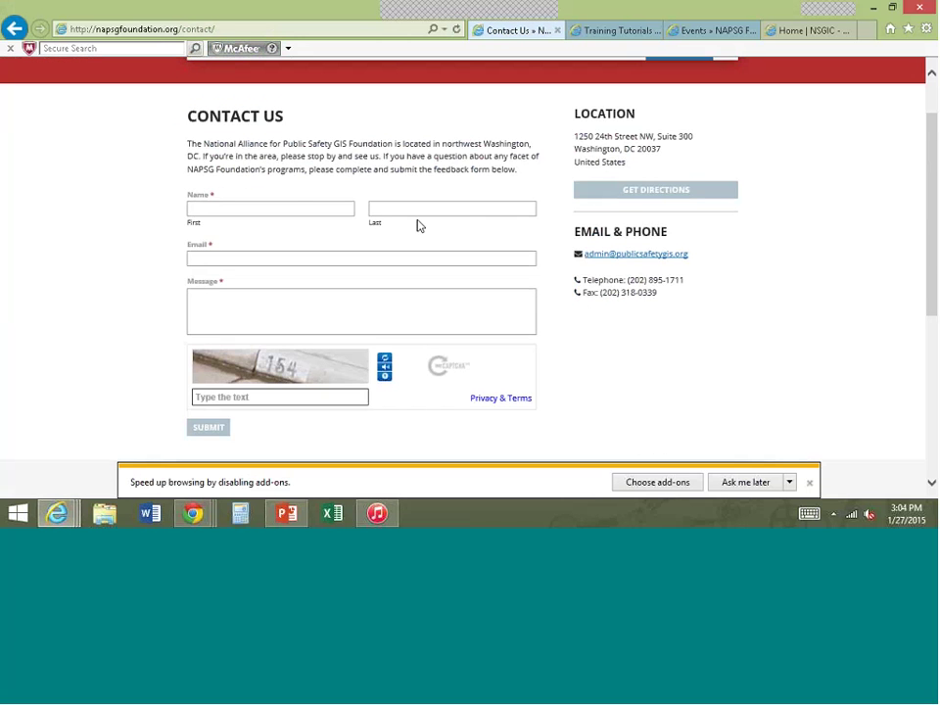
scroll(400, 76, "up", 1)
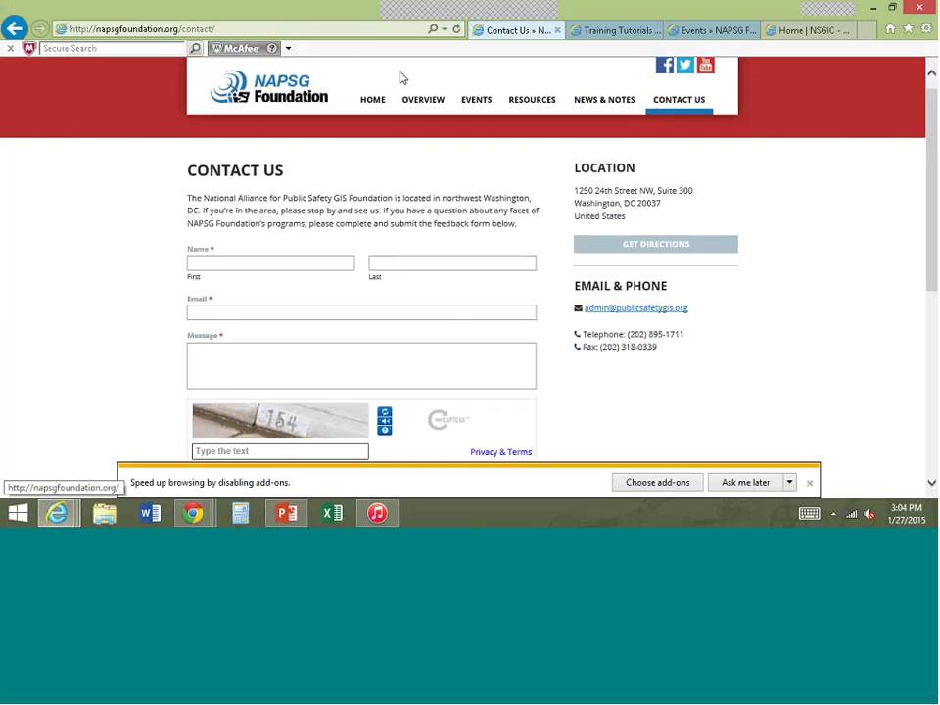
- Go via Overview to Management & Staff and highlight the headquarters staff contact entries
left_click(423, 102)
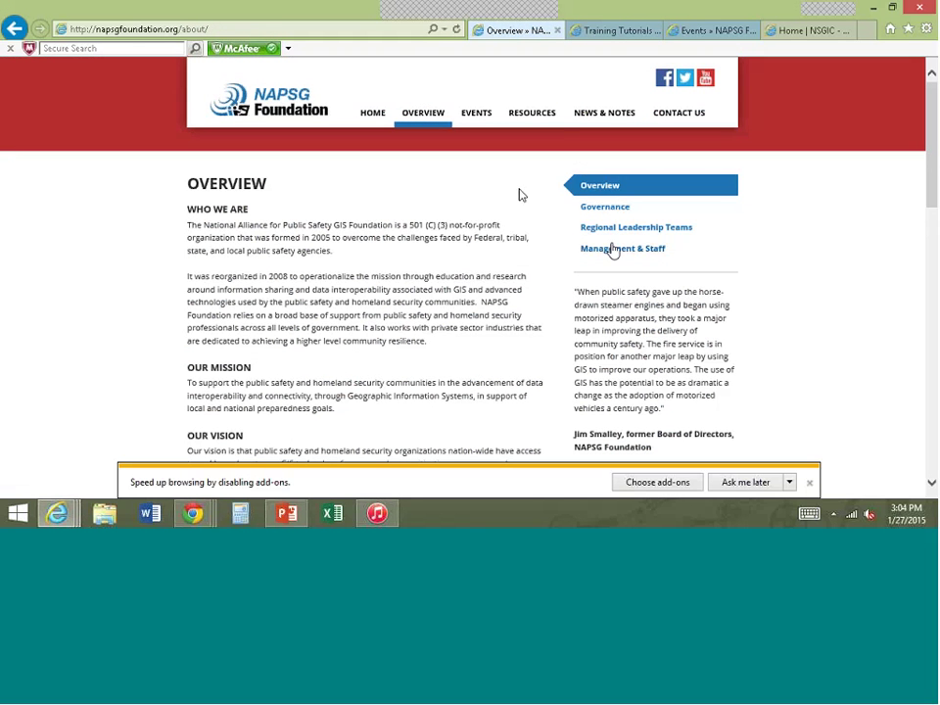
left_click(614, 251)
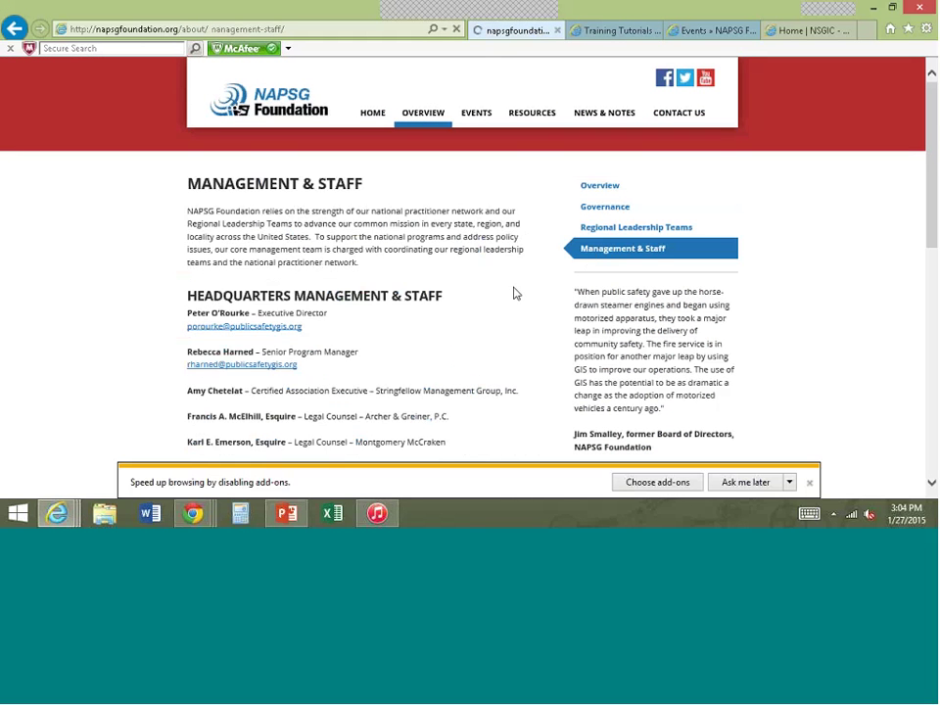
scroll(516, 294, "down", 1)
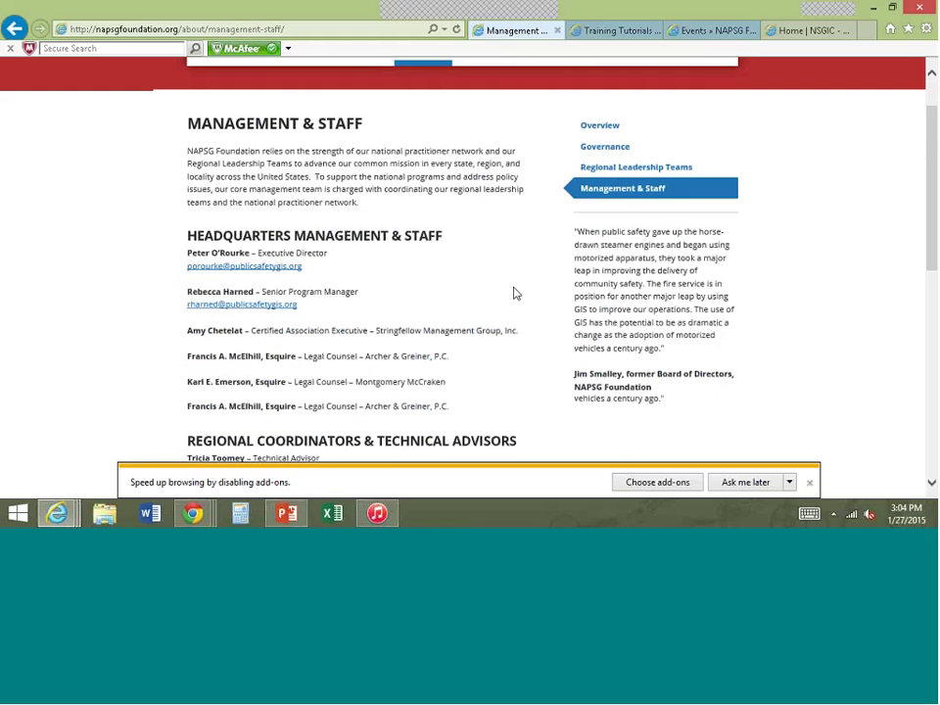
left_click_drag(306, 309, 186, 286)
left_click(416, 289)
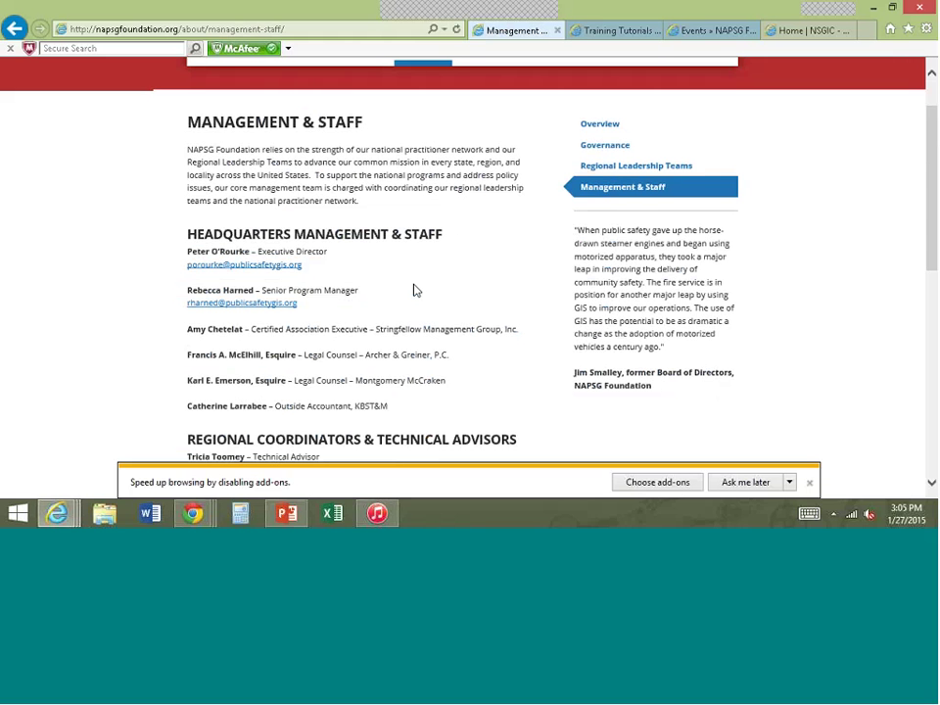